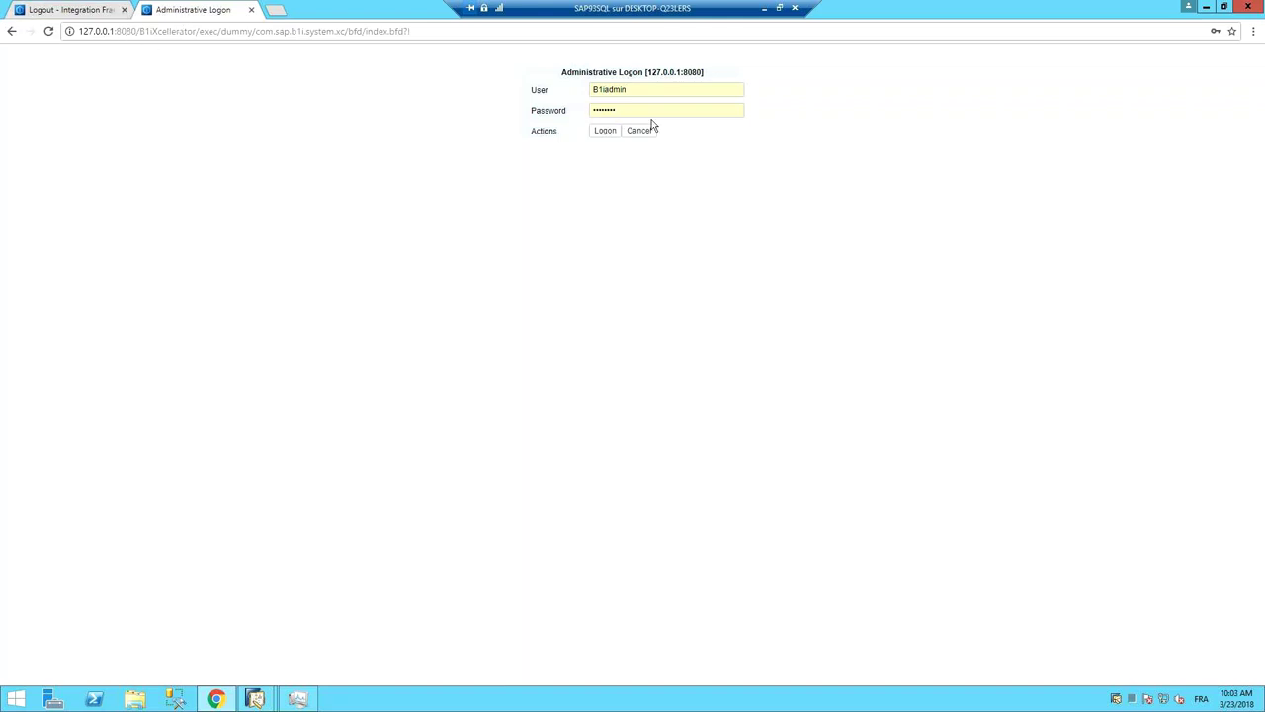
# Step: Log on to the B1i Cockpit as administrator and view the registered systems in the SLD
pyautogui.click(606, 131)
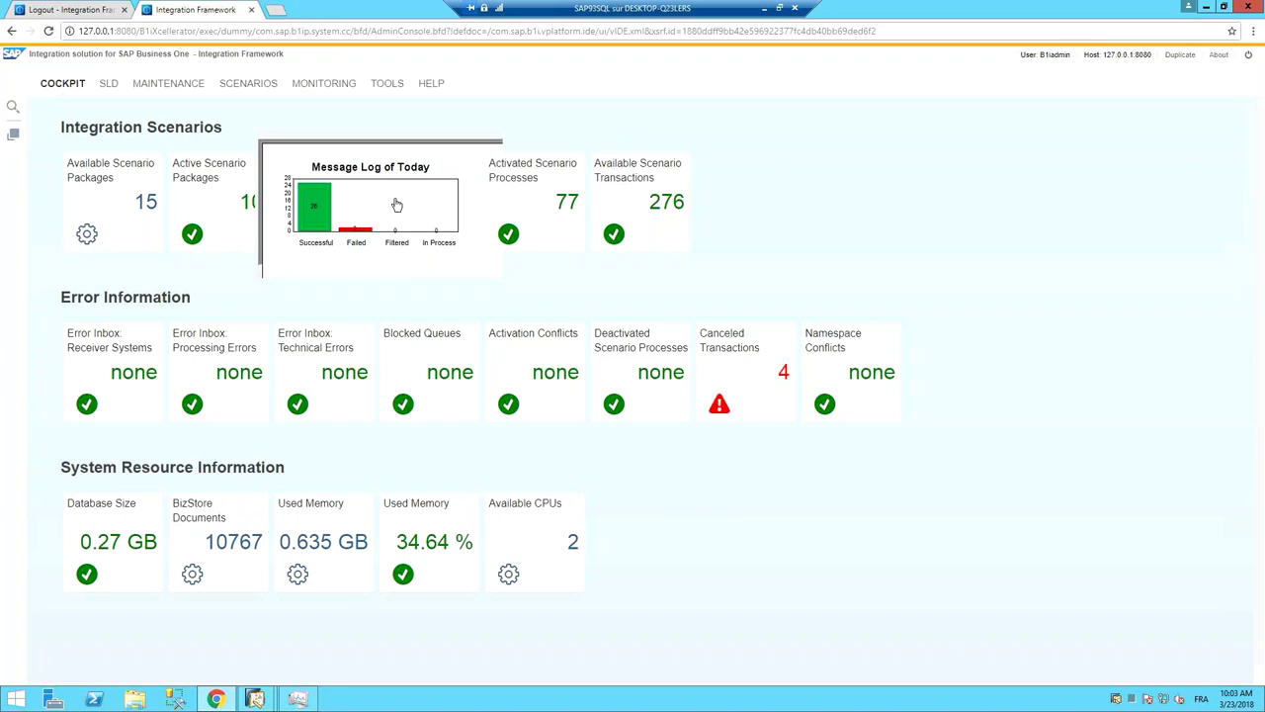
pyautogui.click(108, 87)
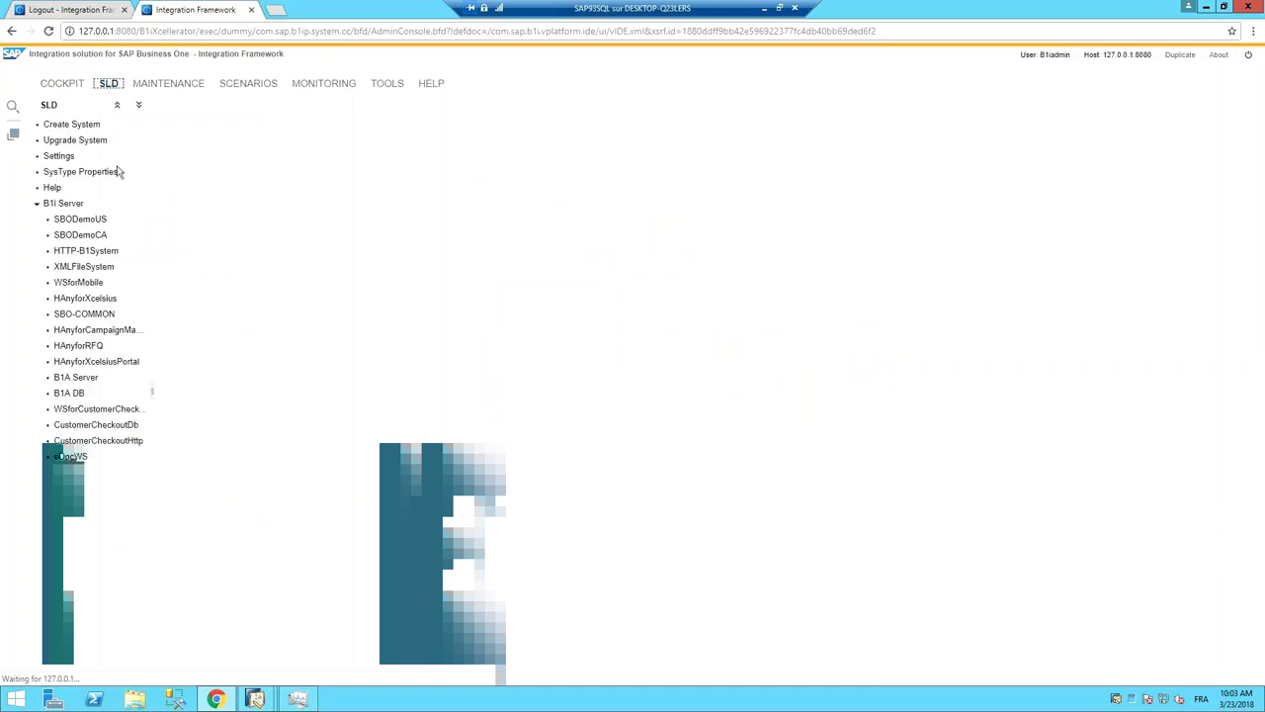
# Step: Review the SBODemoUS, SBODemoCA, XMLFileSystem and HAnyforRFQ system details, then start a new system definition
pyautogui.click(95, 223)
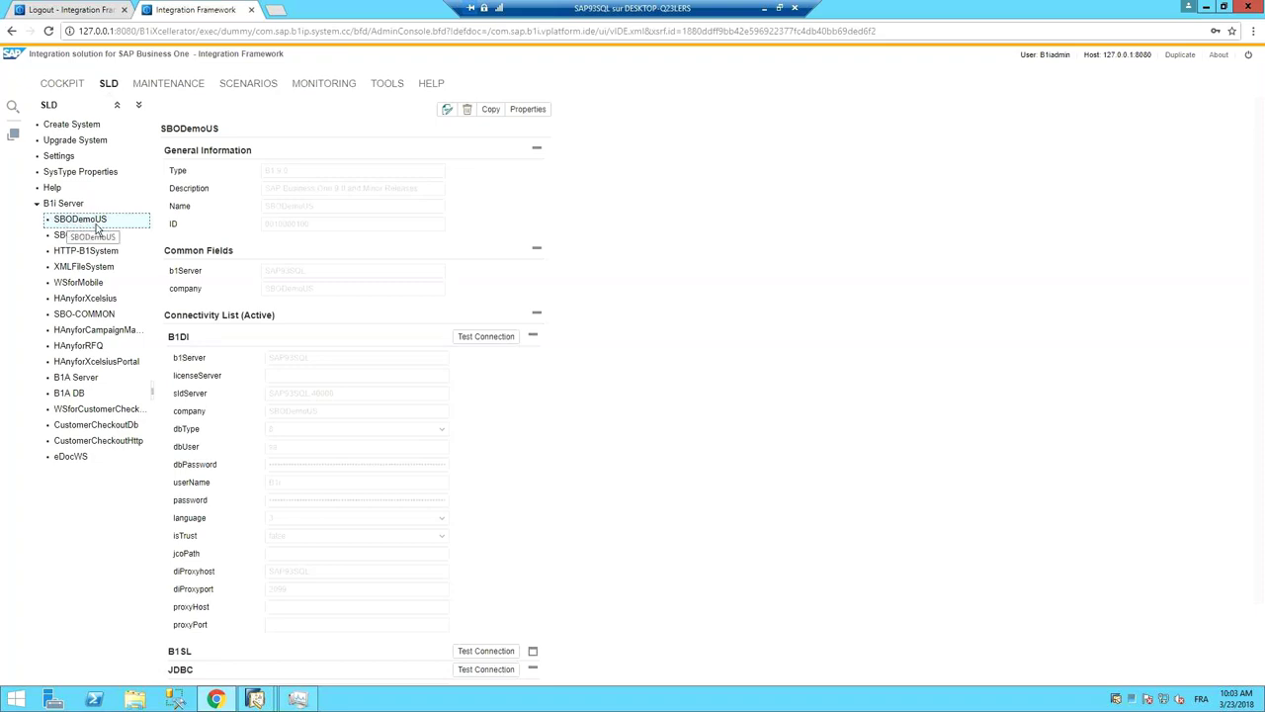
pyautogui.click(77, 236)
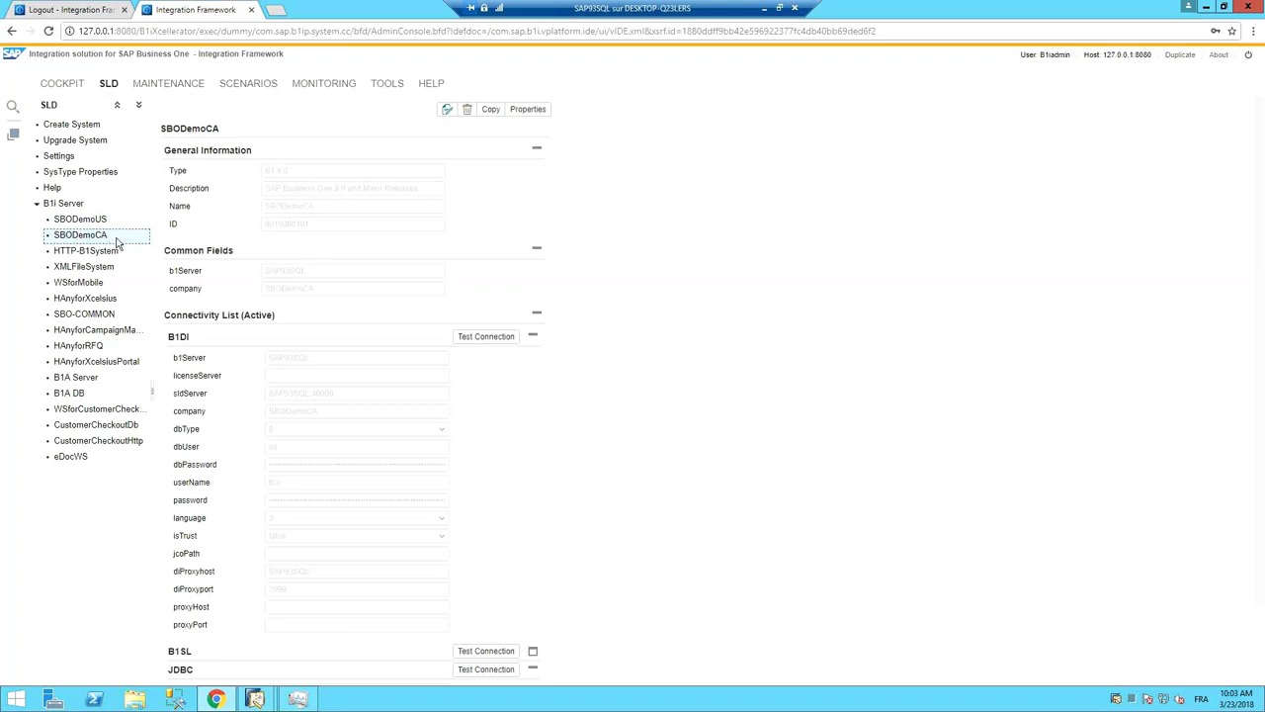
pyautogui.click(84, 269)
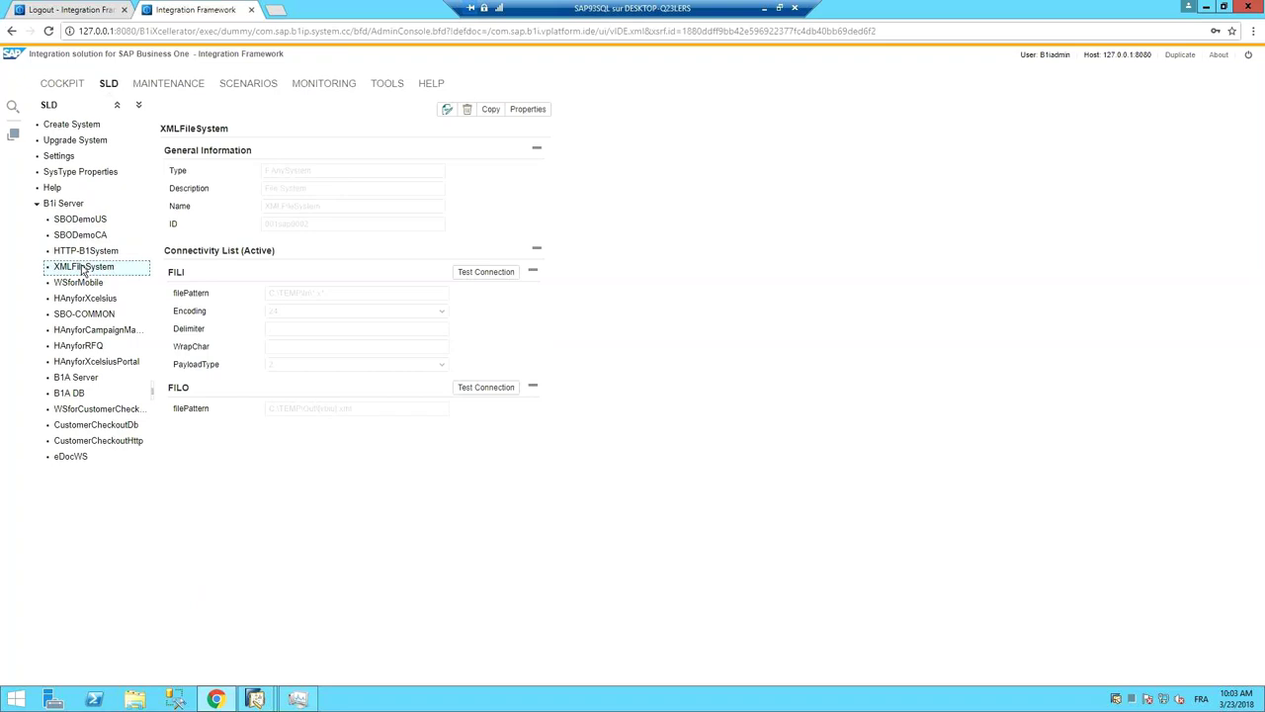
pyautogui.click(87, 347)
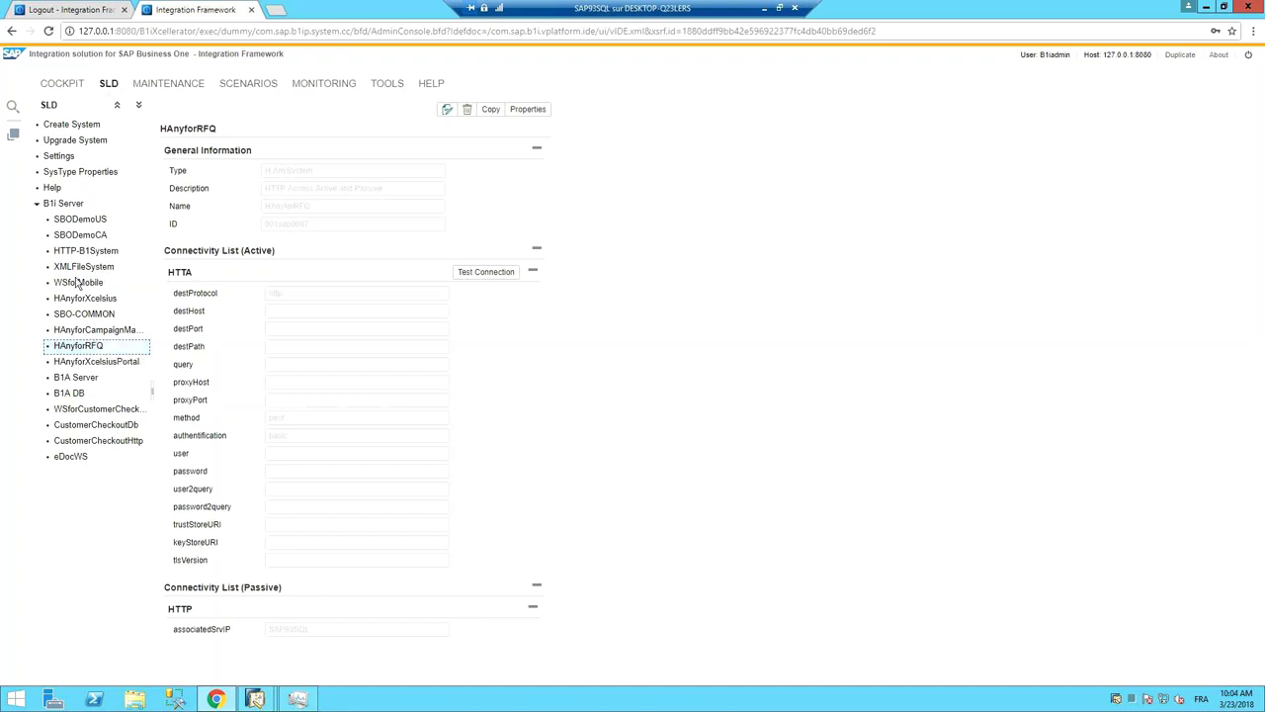
pyautogui.click(83, 126)
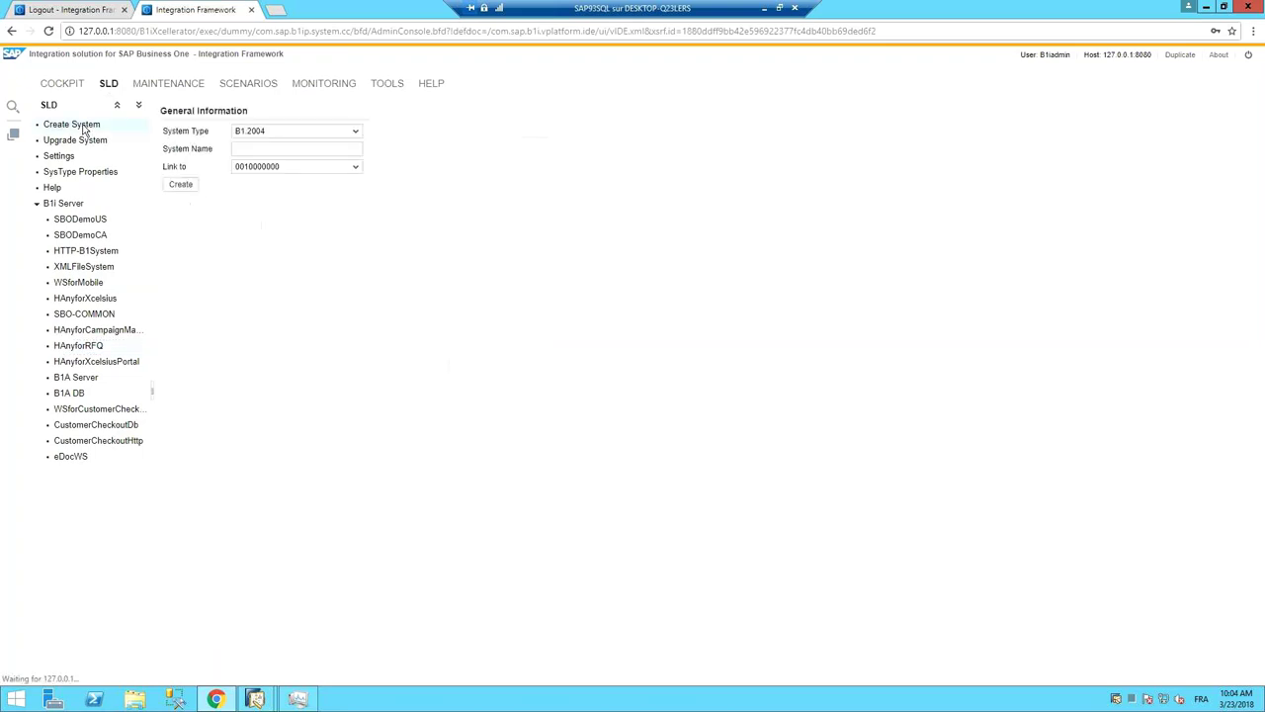
# Step: Browse the System Type list, leaving B1.2004 unchanged, then return to the SBODemoUS system details
pyautogui.click(354, 131)
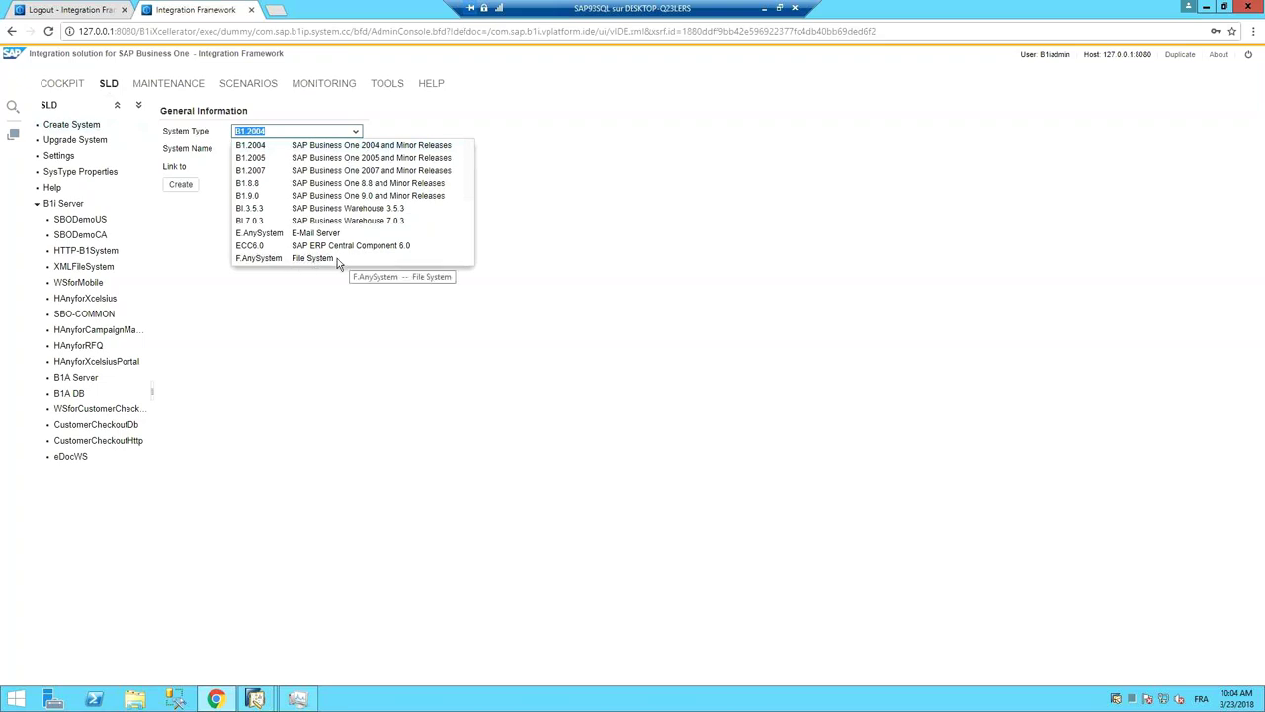
pyautogui.scroll(-1, 470, 205)
pyautogui.scroll(-2, 467, 207)
pyautogui.scroll(-1, 460, 230)
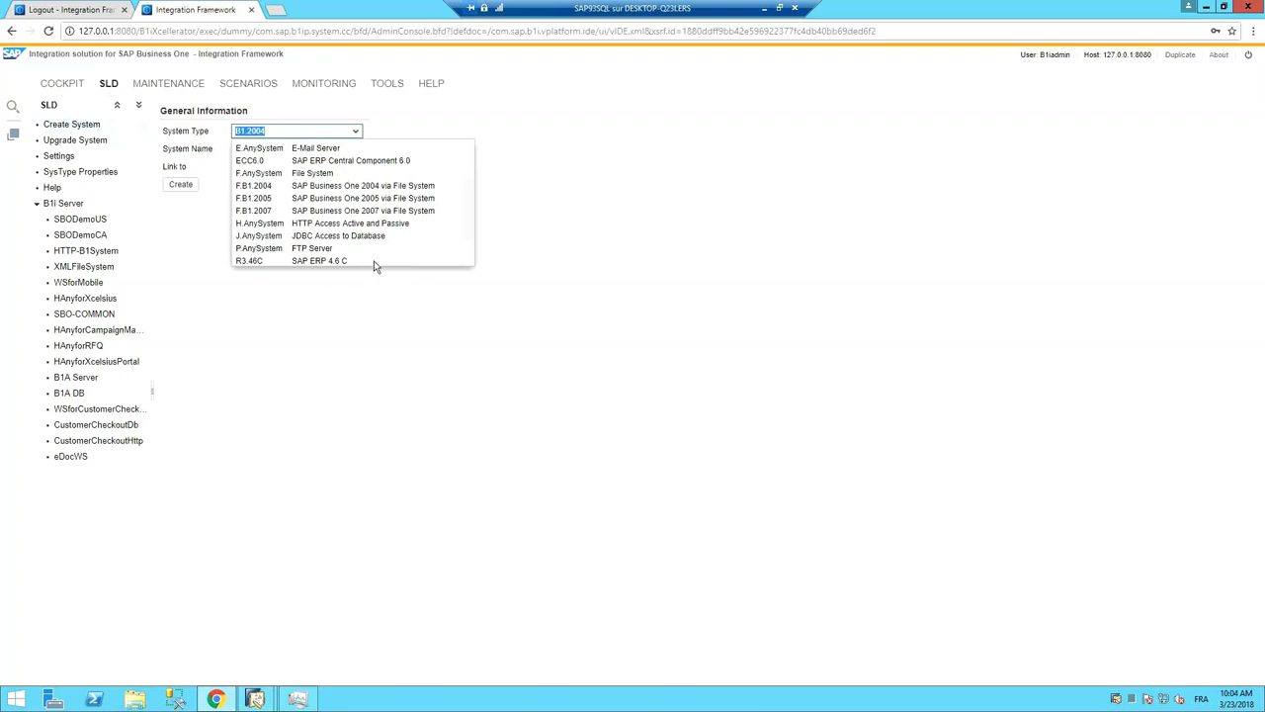
pyautogui.moveTo(468, 217); pyautogui.dragTo(460, 246)
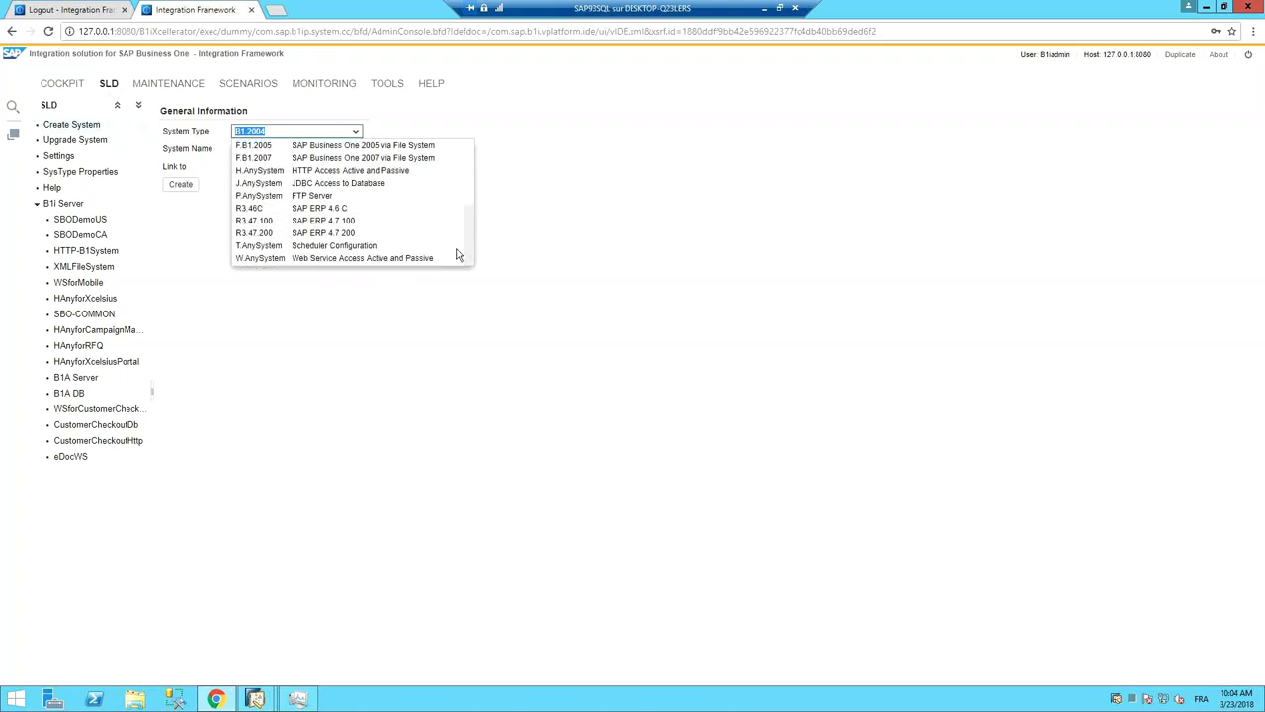
pyautogui.click(399, 342)
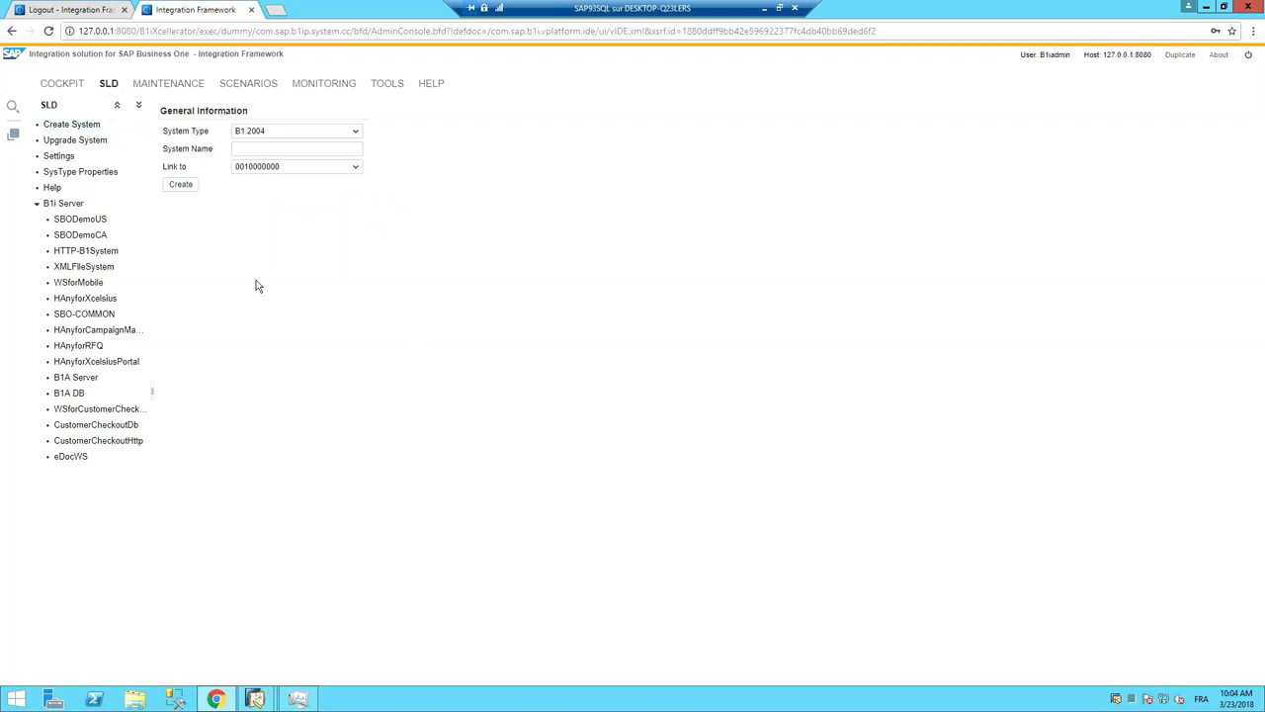
pyautogui.click(107, 220)
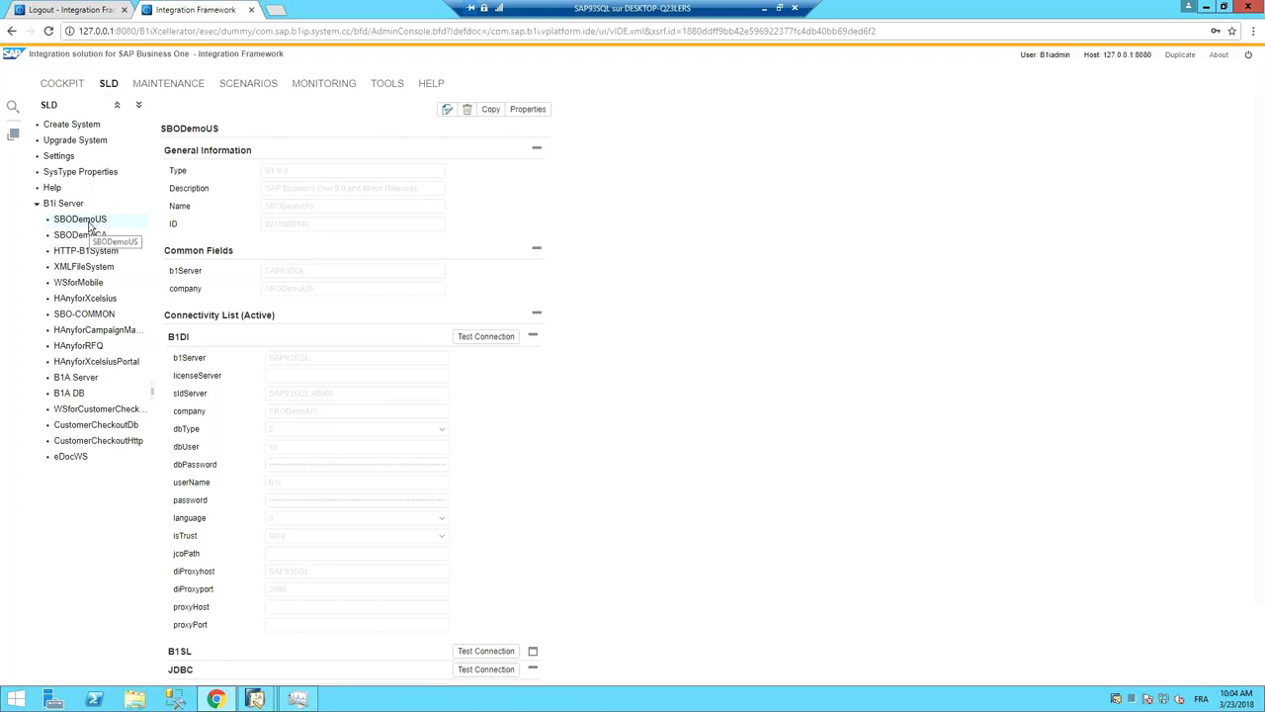
# Step: Test the SBODemoUS B1DI connection, dismiss the success message, and go to Maintenance
pyautogui.click(486, 338)
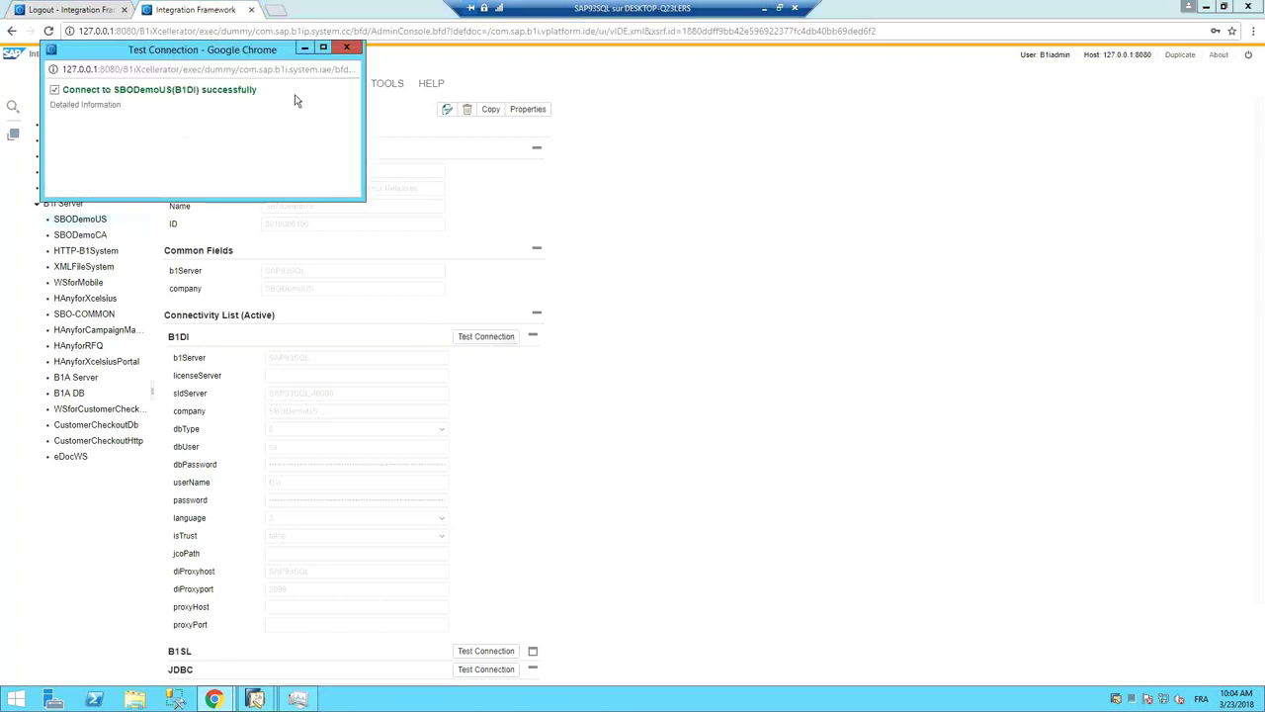
pyautogui.click(347, 49)
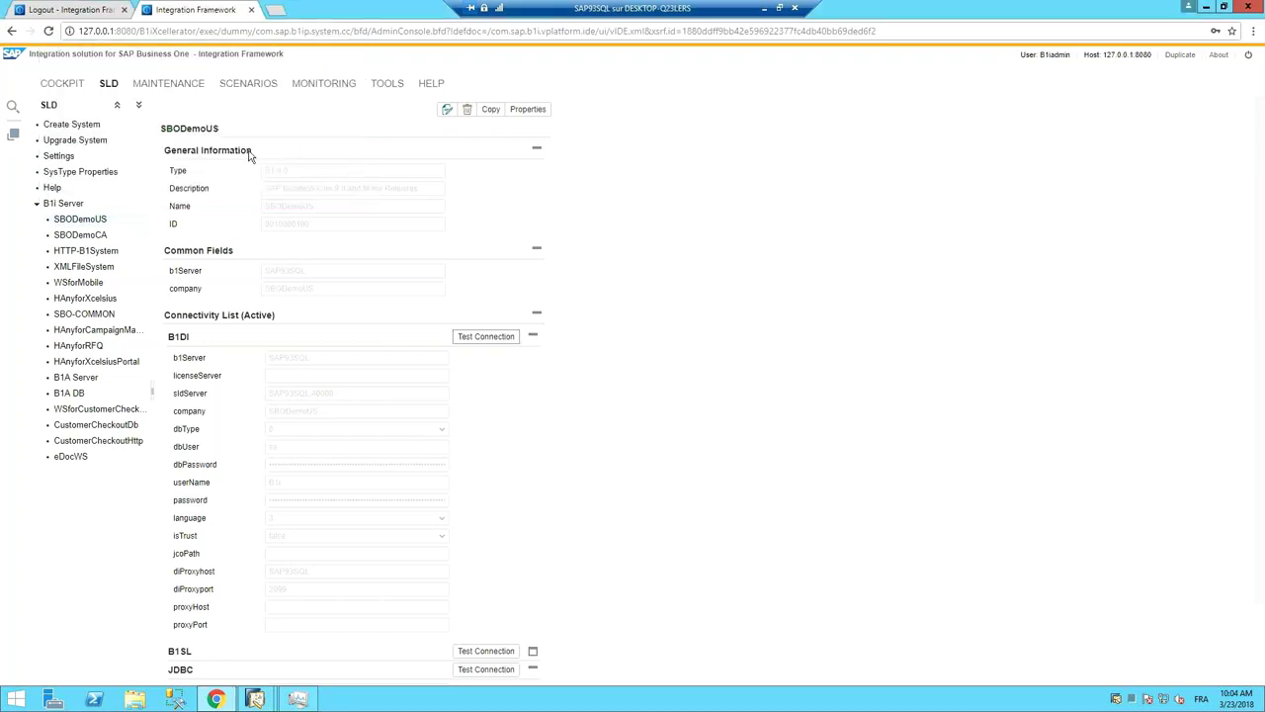
pyautogui.click(166, 85)
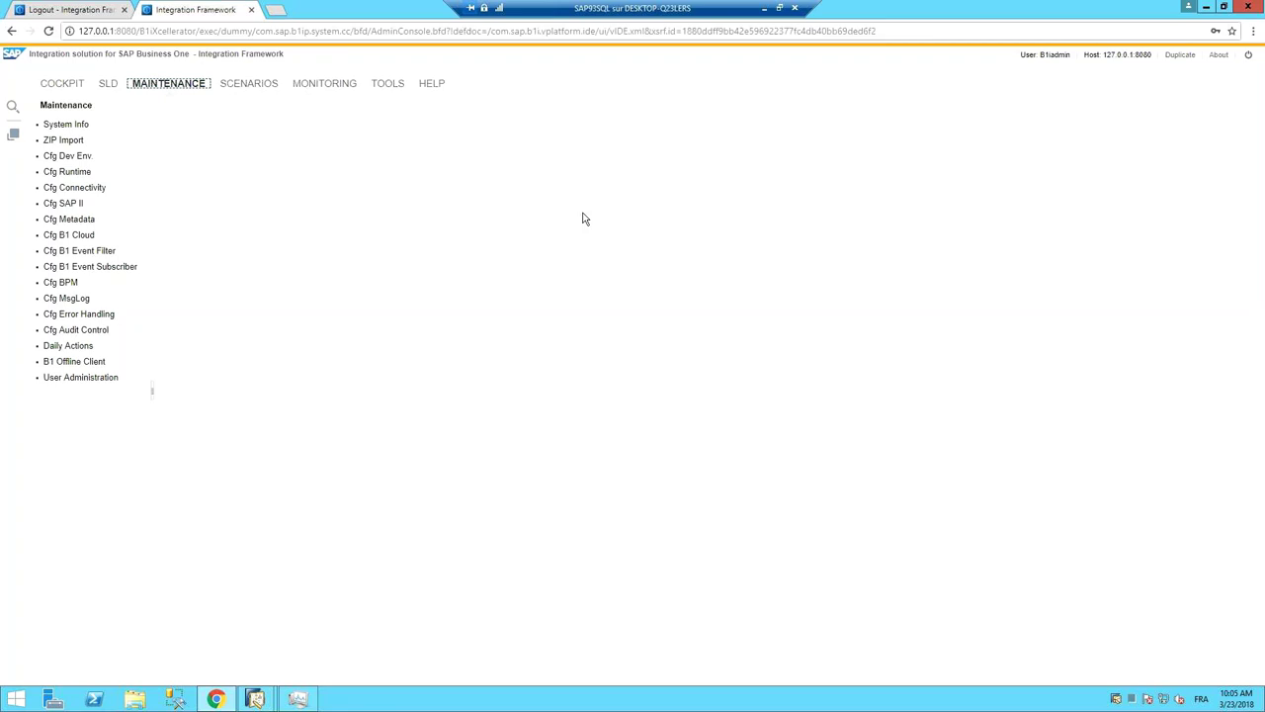
# Step: View the B1i System Info version details, then go to the Monitoring section
pyautogui.click(77, 128)
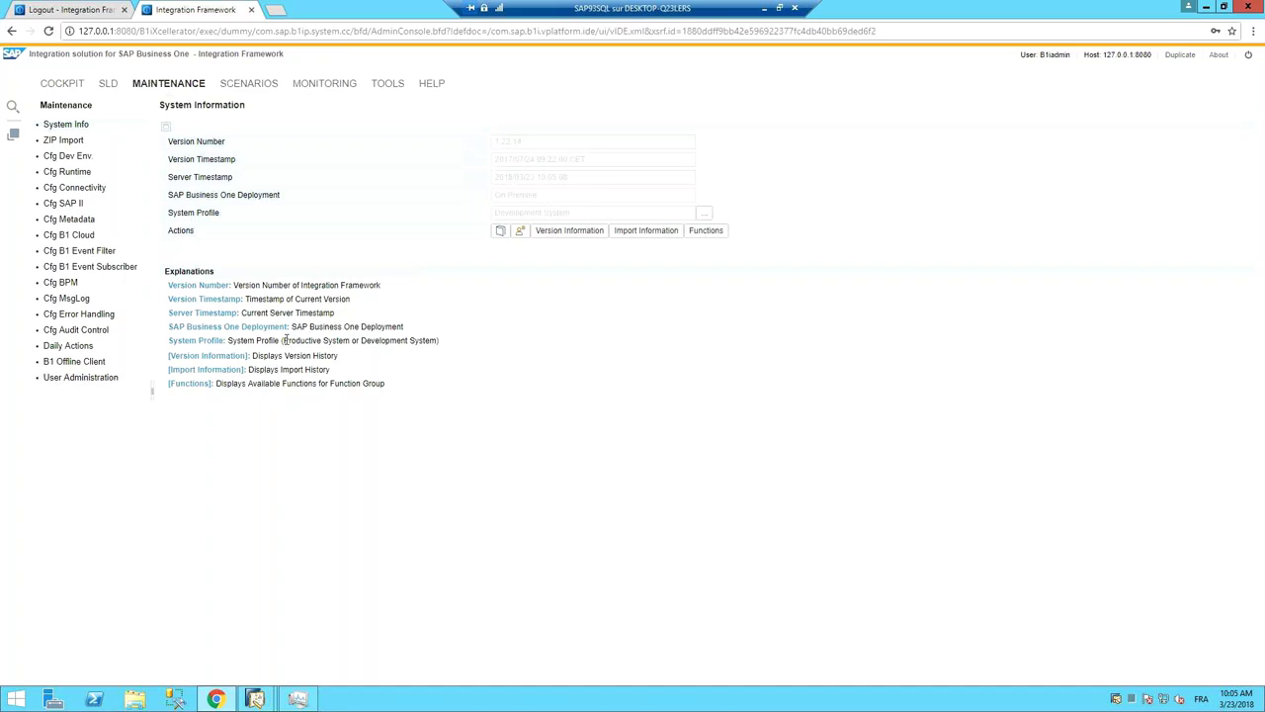
pyautogui.click(321, 87)
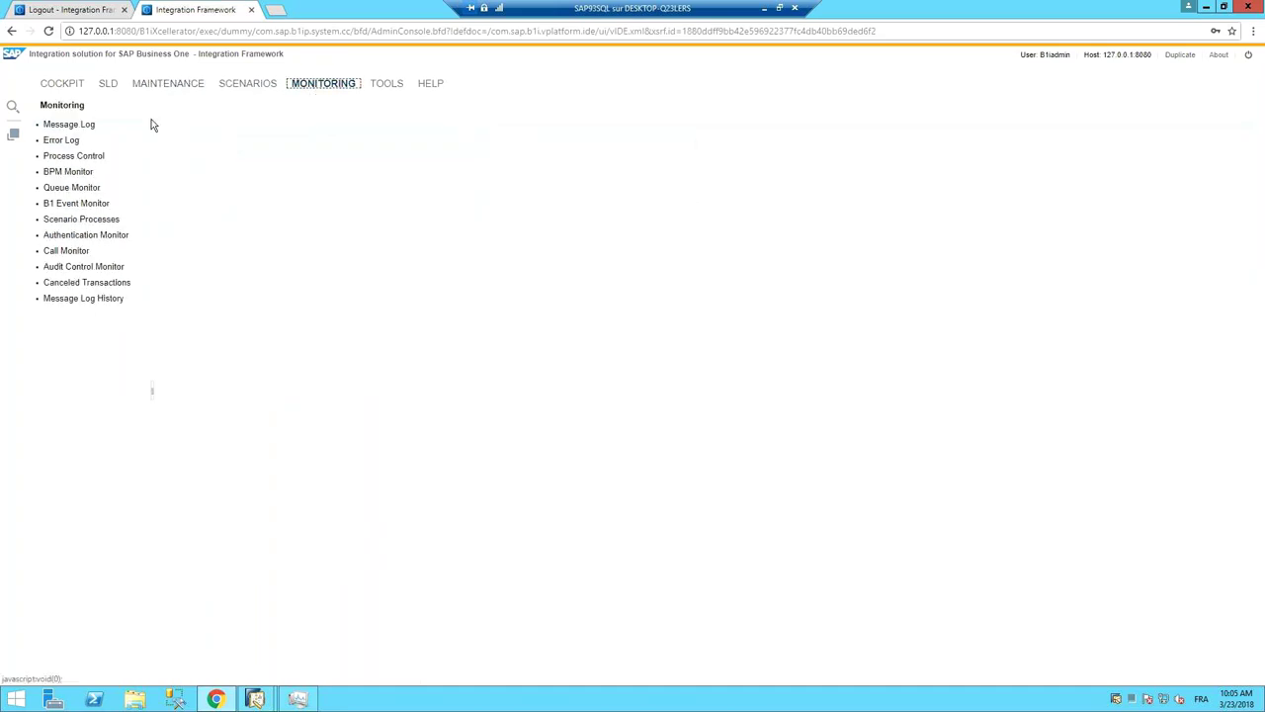
# Step: Display today's Message Log, inspect a SBODemoCA entry and its sender object, then go to Tools
pyautogui.click(79, 125)
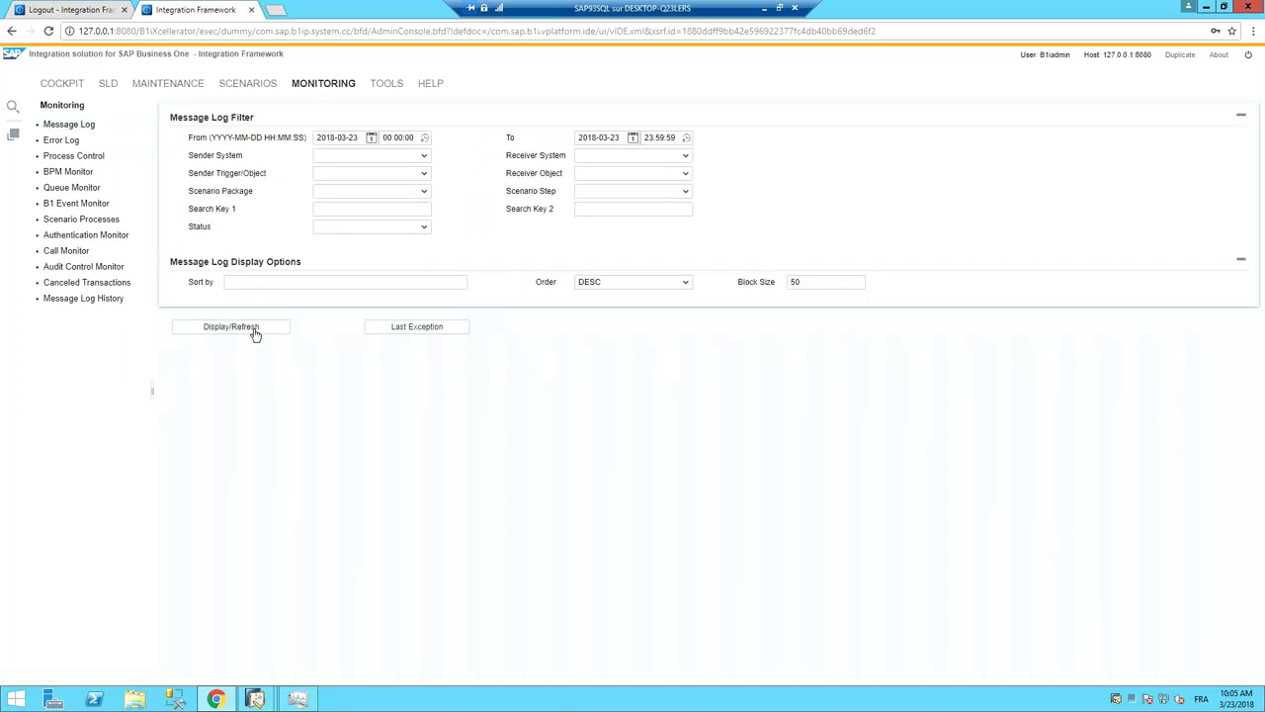
pyautogui.click(254, 332)
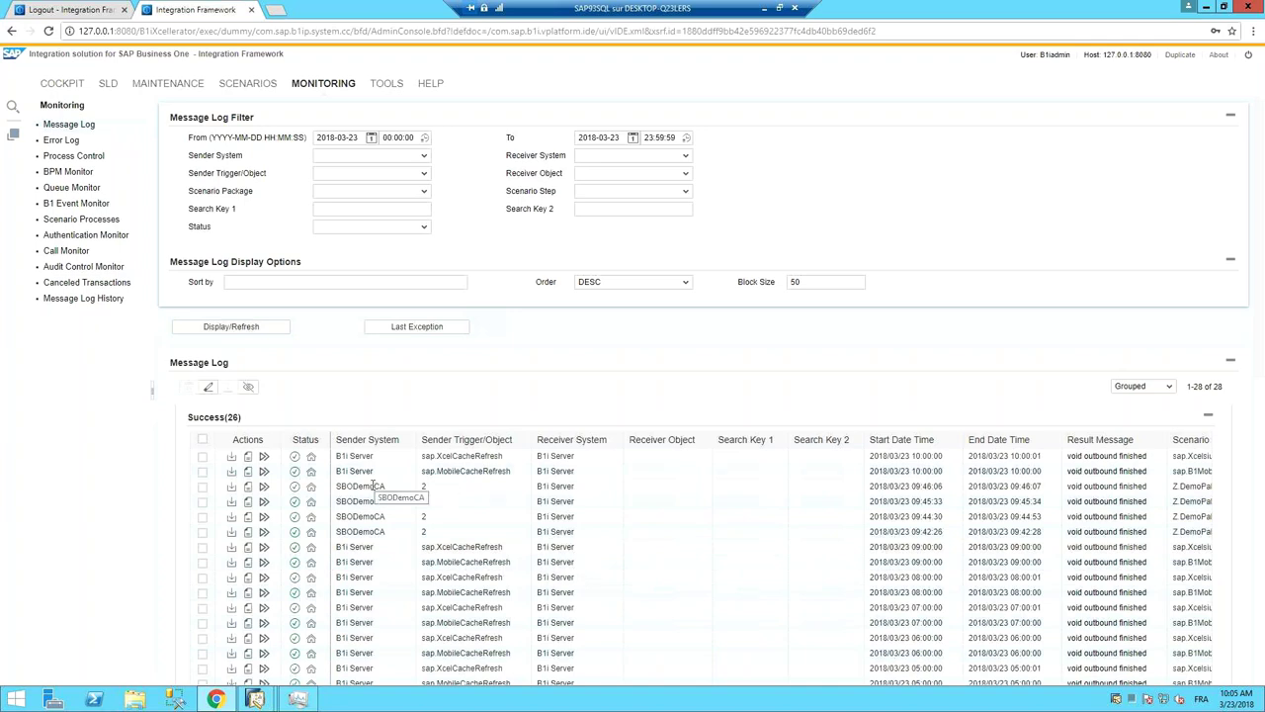
pyautogui.click(343, 484)
pyautogui.click(436, 491)
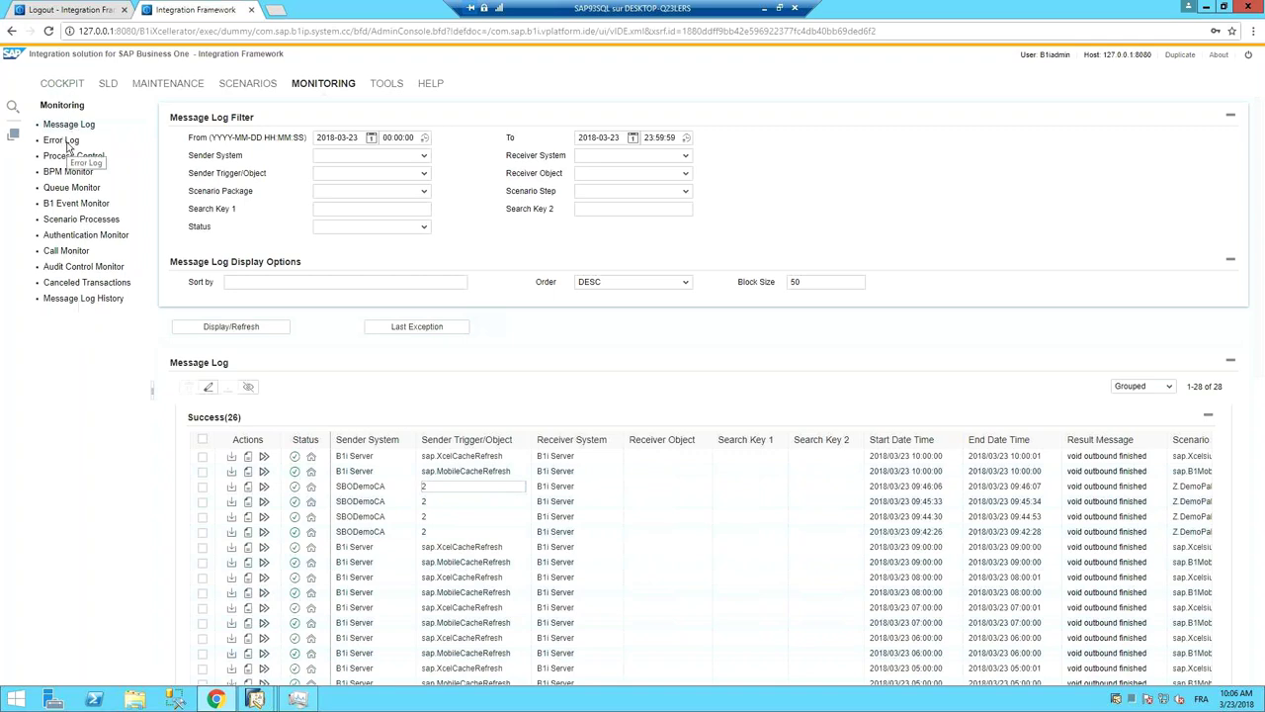
pyautogui.click(389, 87)
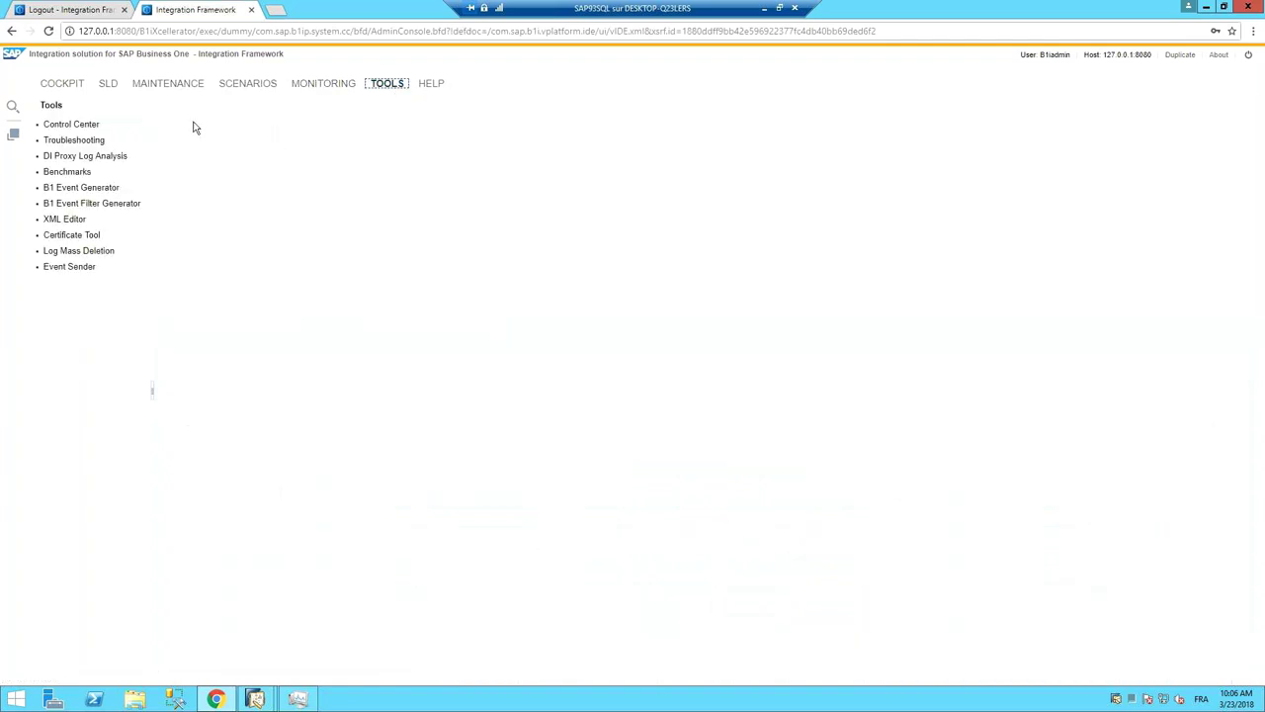
# Step: Generate the event sender filter with the B1 Event Filter Generator, then go to Help
pyautogui.click(91, 205)
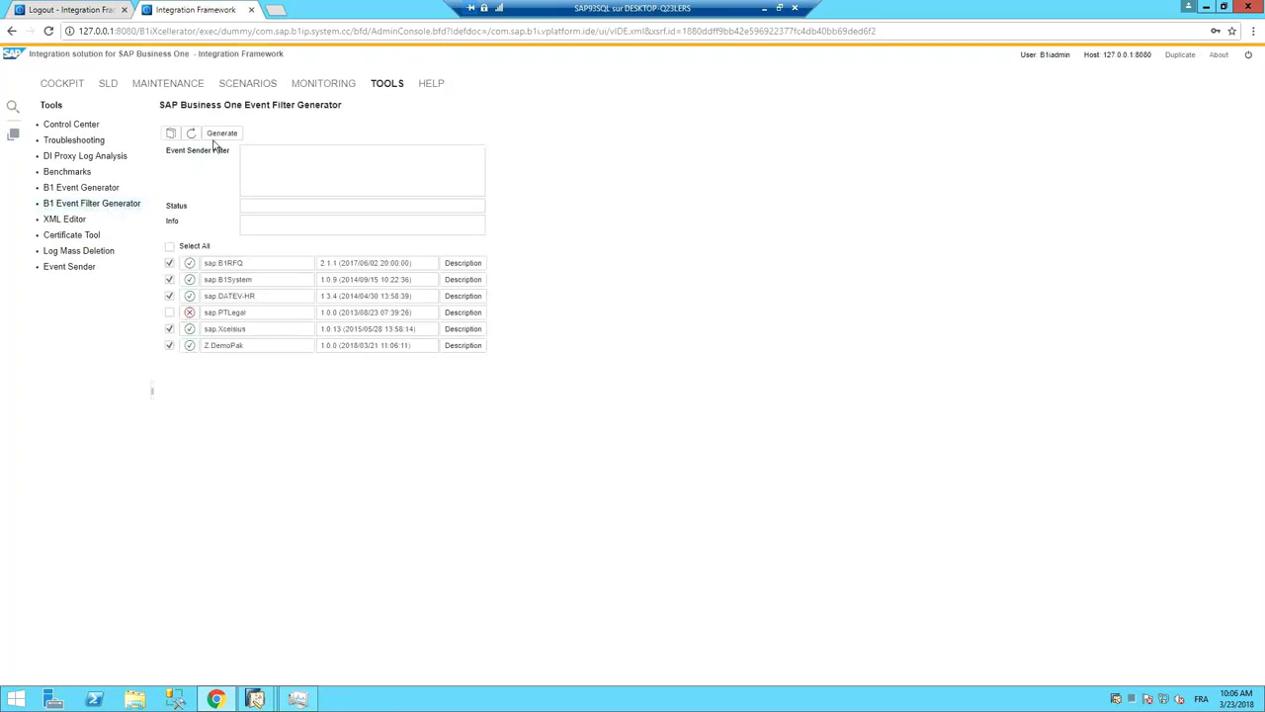
pyautogui.click(222, 134)
pyautogui.click(254, 160)
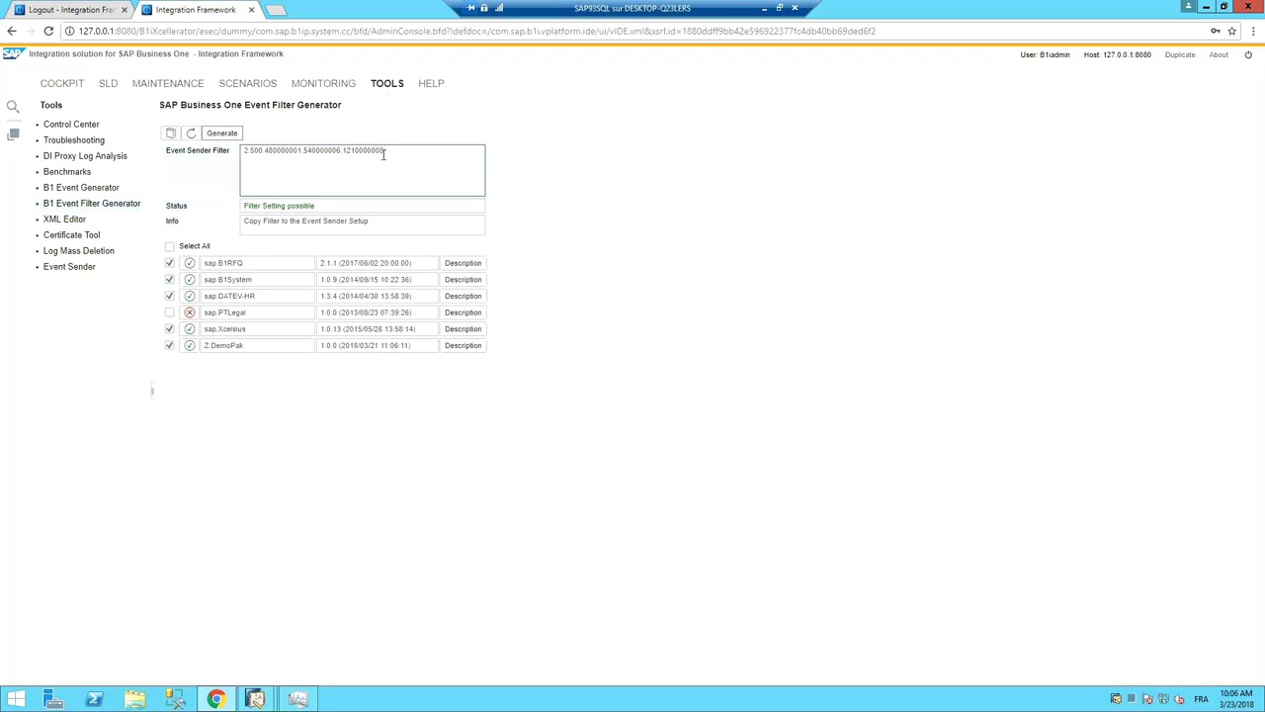
pyautogui.click(431, 83)
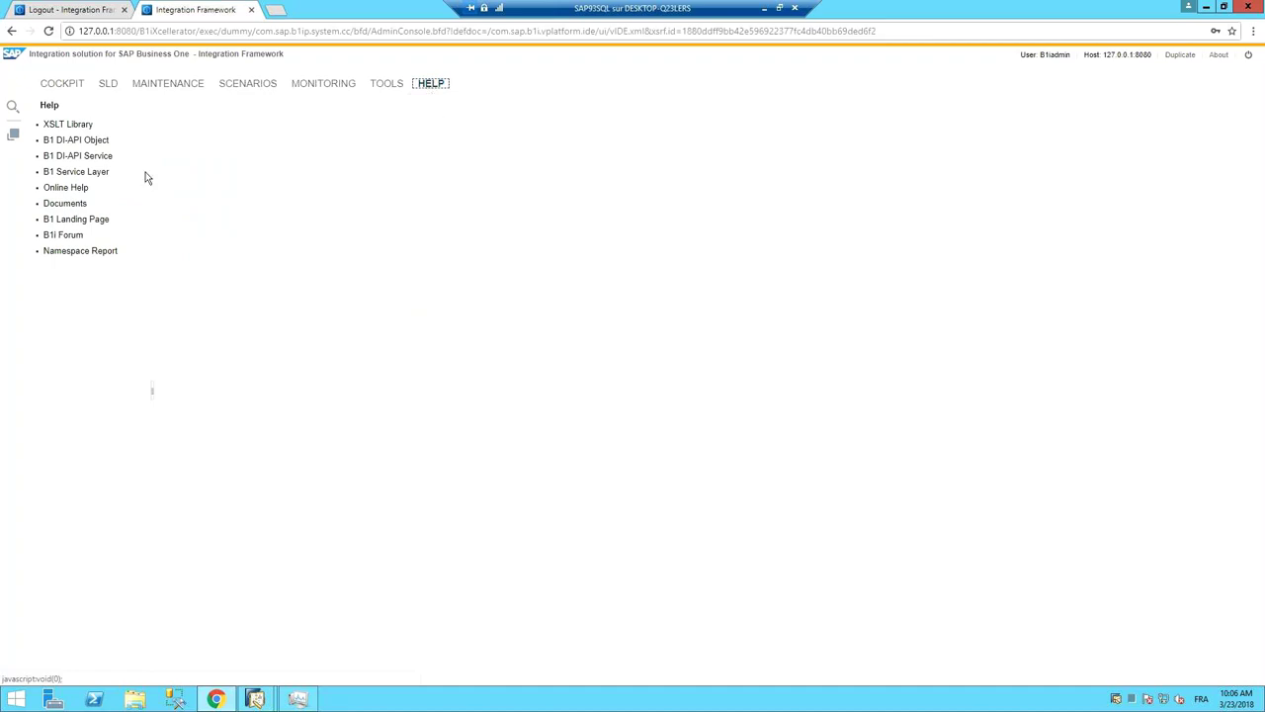
pyautogui.click(81, 143)
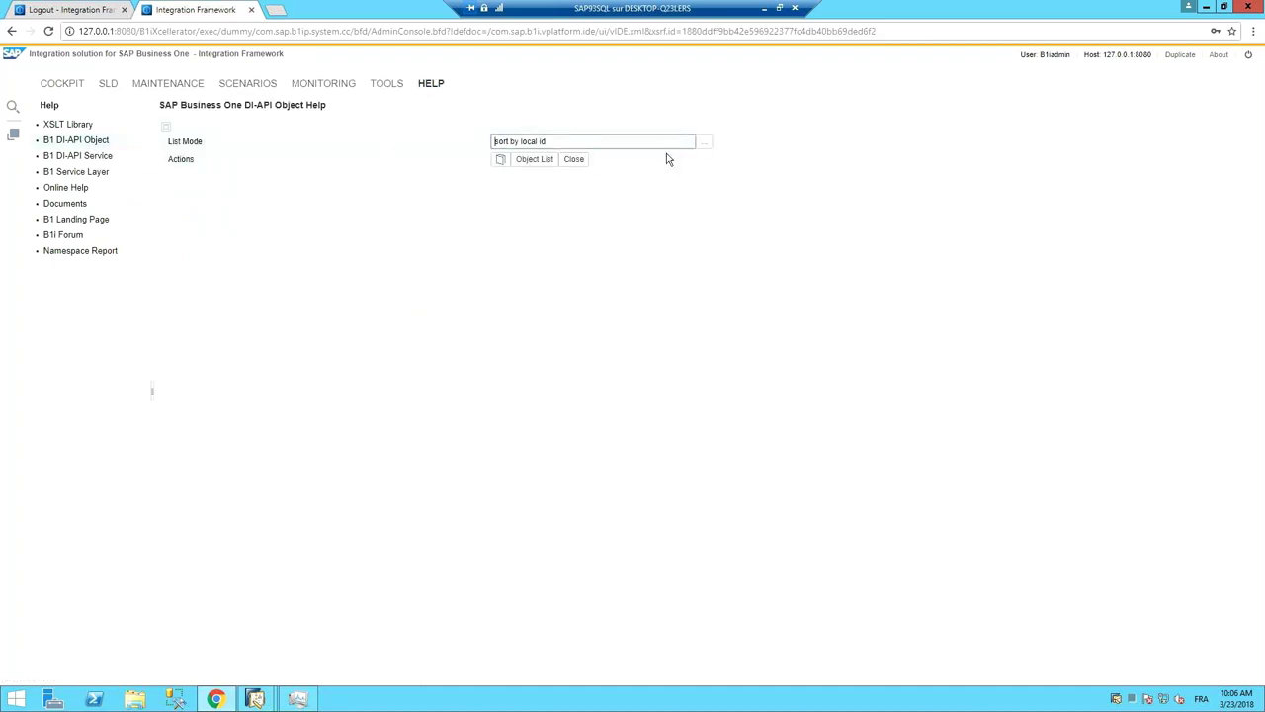
pyautogui.click(544, 163)
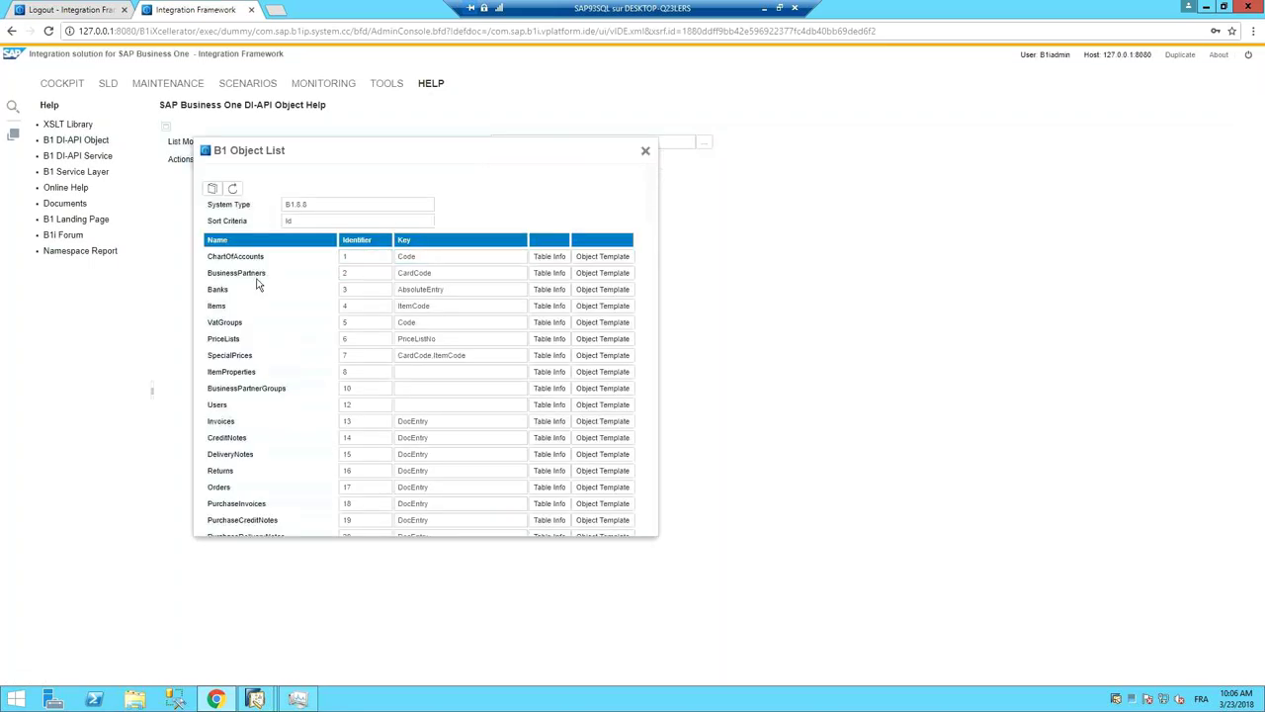
pyautogui.click(593, 276)
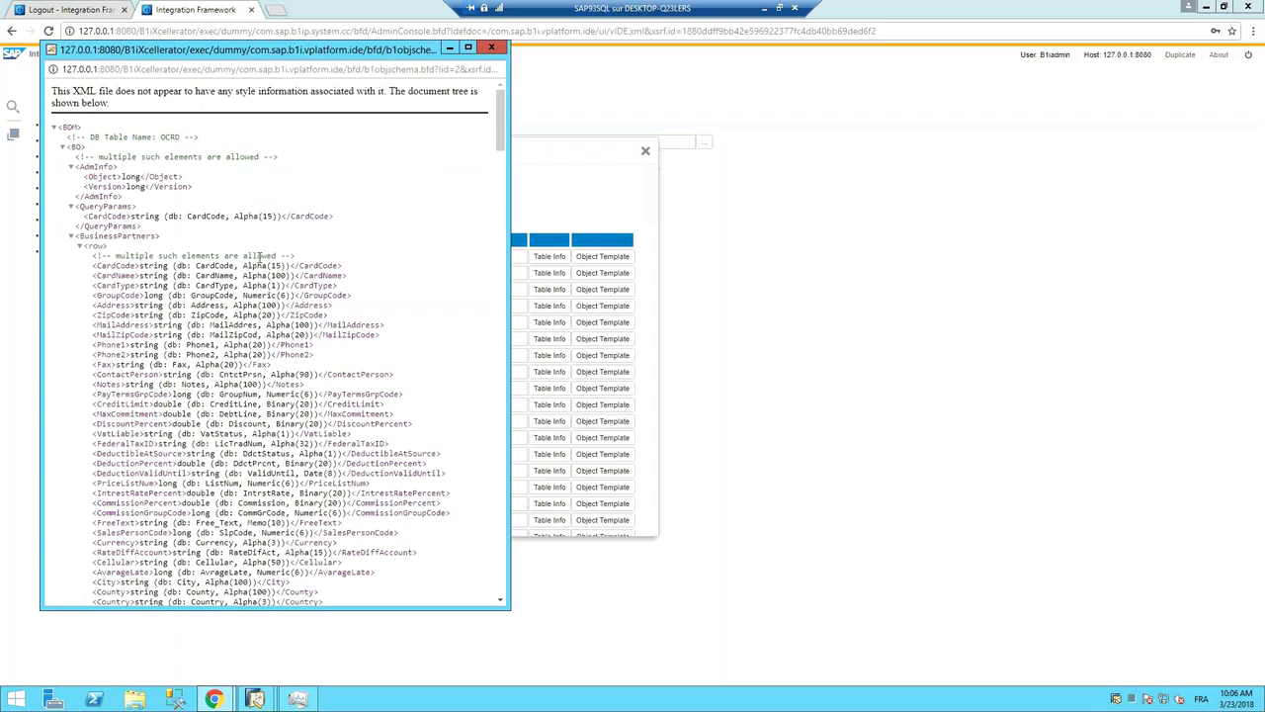
pyautogui.scroll(-15, 260, 255)
pyautogui.scroll(-4, 239, 260)
pyautogui.scroll(19, 230, 269)
pyautogui.scroll(-12, 282, 486)
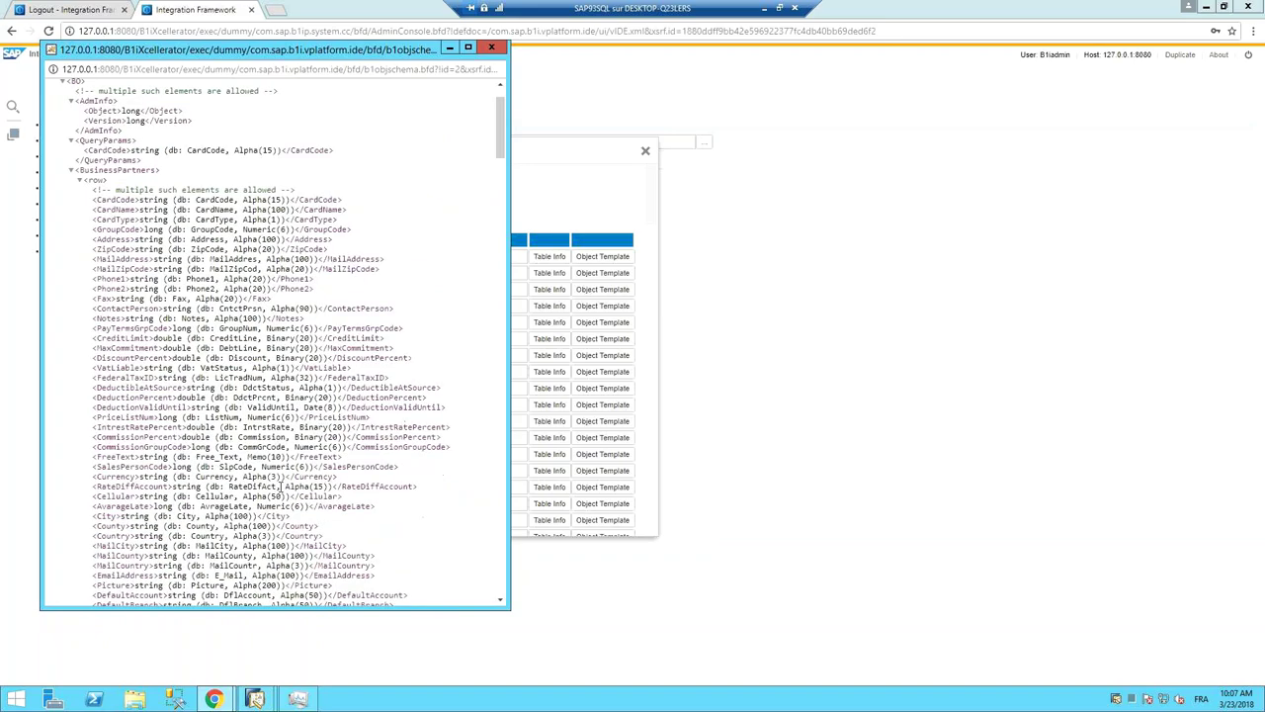
pyautogui.scroll(-9, 267, 480)
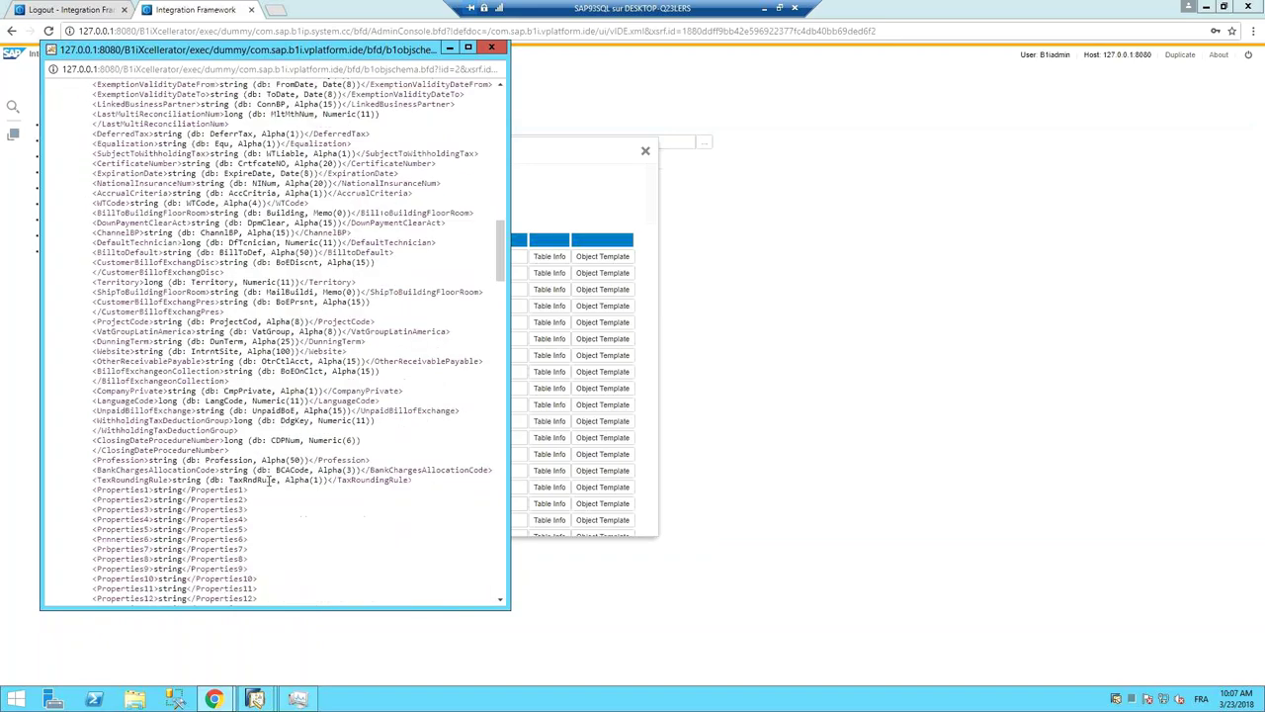
pyautogui.scroll(5, 267, 480)
pyautogui.scroll(16, 267, 480)
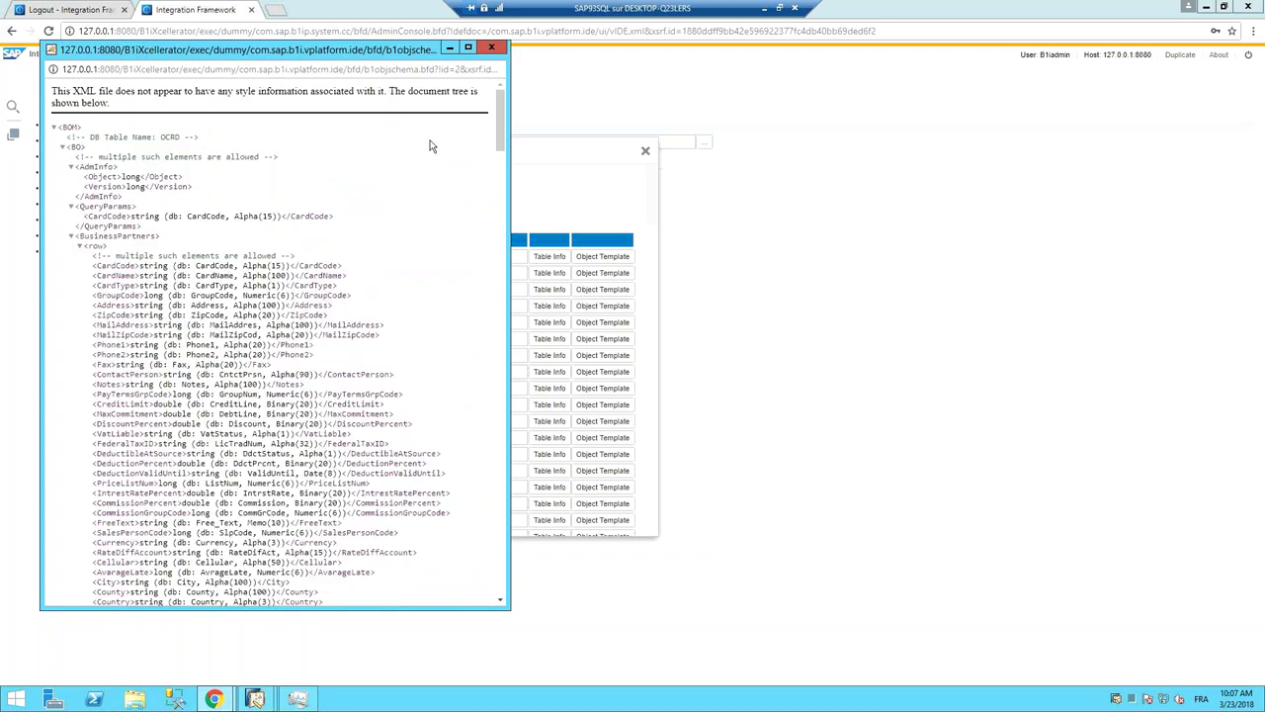
pyautogui.click(491, 49)
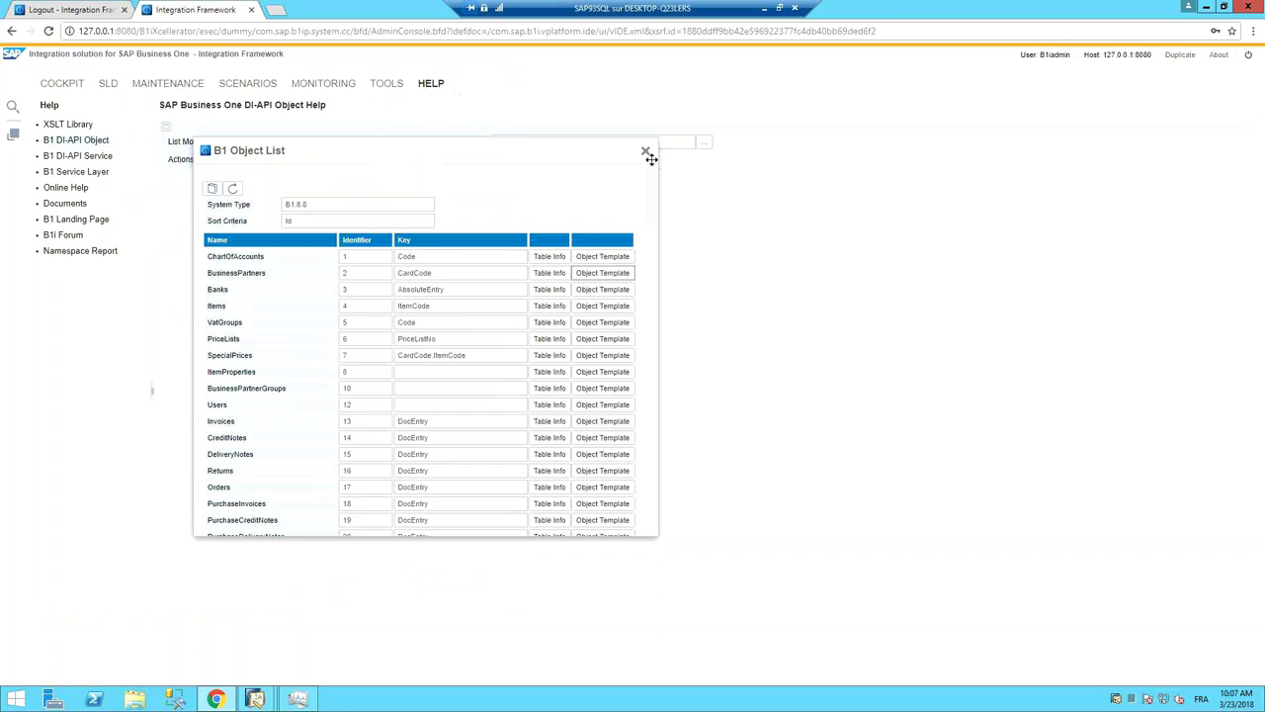
# Step: Close the B1 Object List and bring the ACME SAP Business One window forward
pyautogui.click(646, 152)
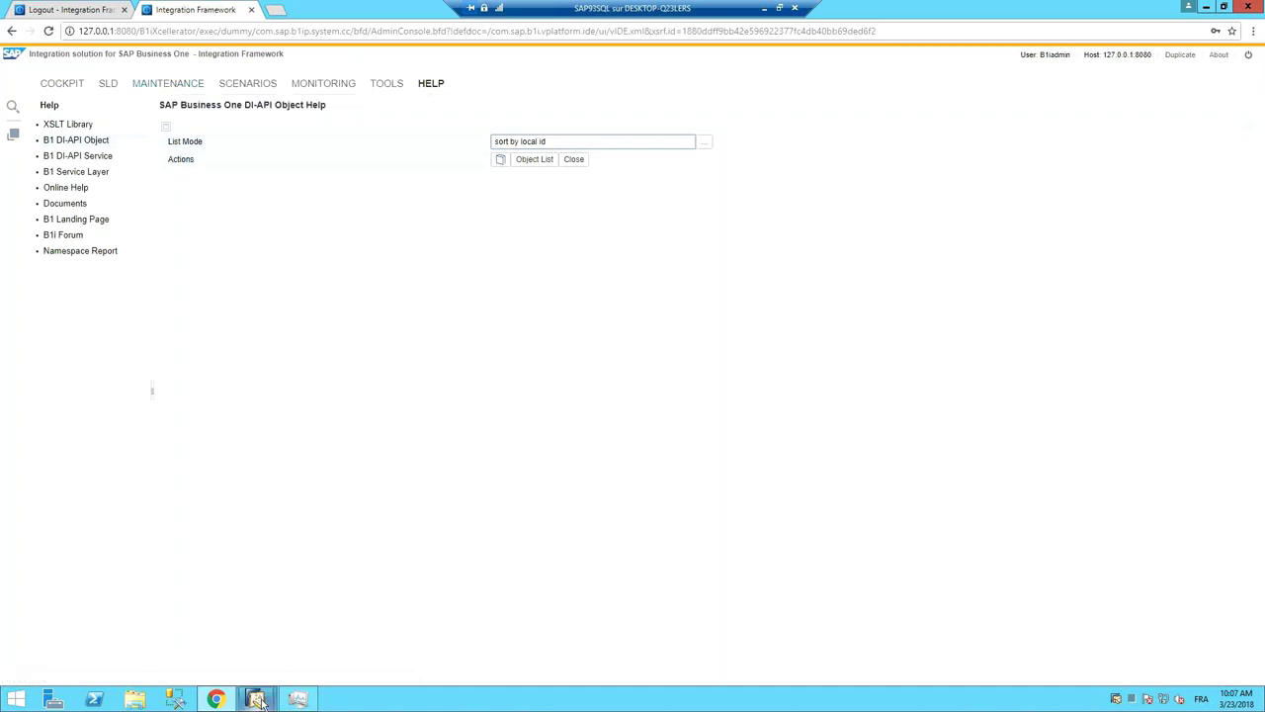
pyautogui.moveTo(260, 704)
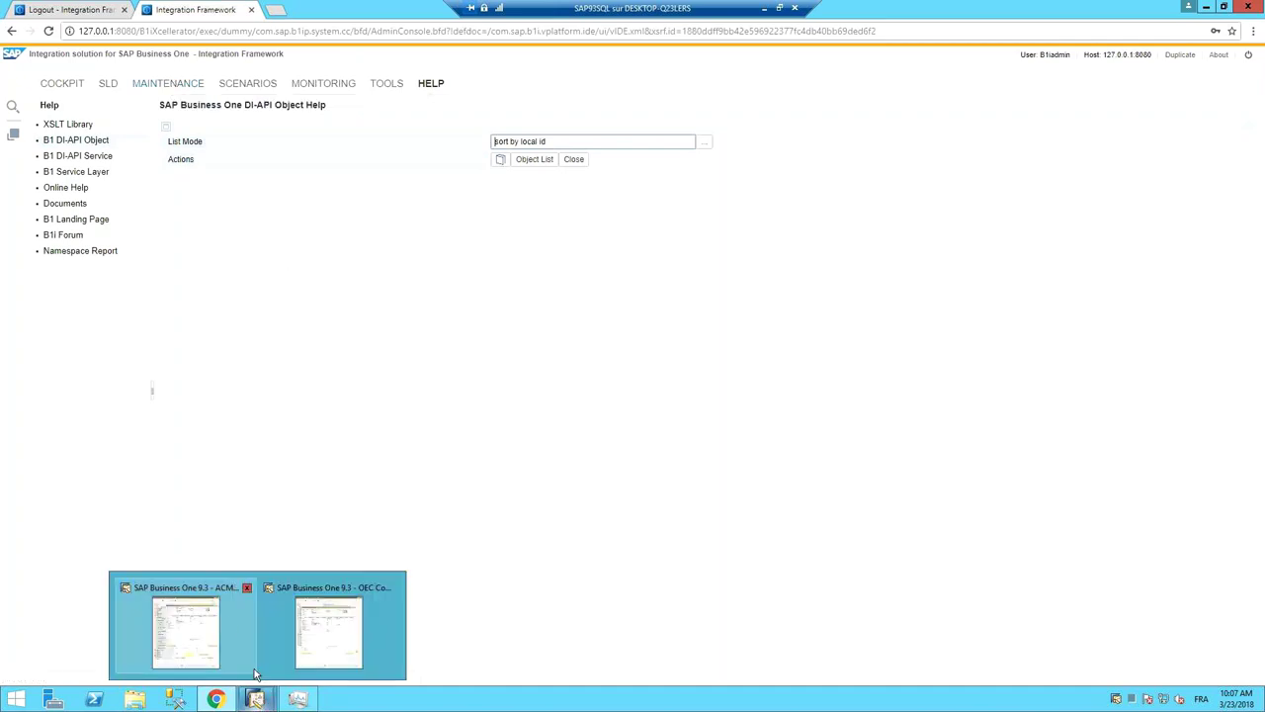
pyautogui.click(233, 627)
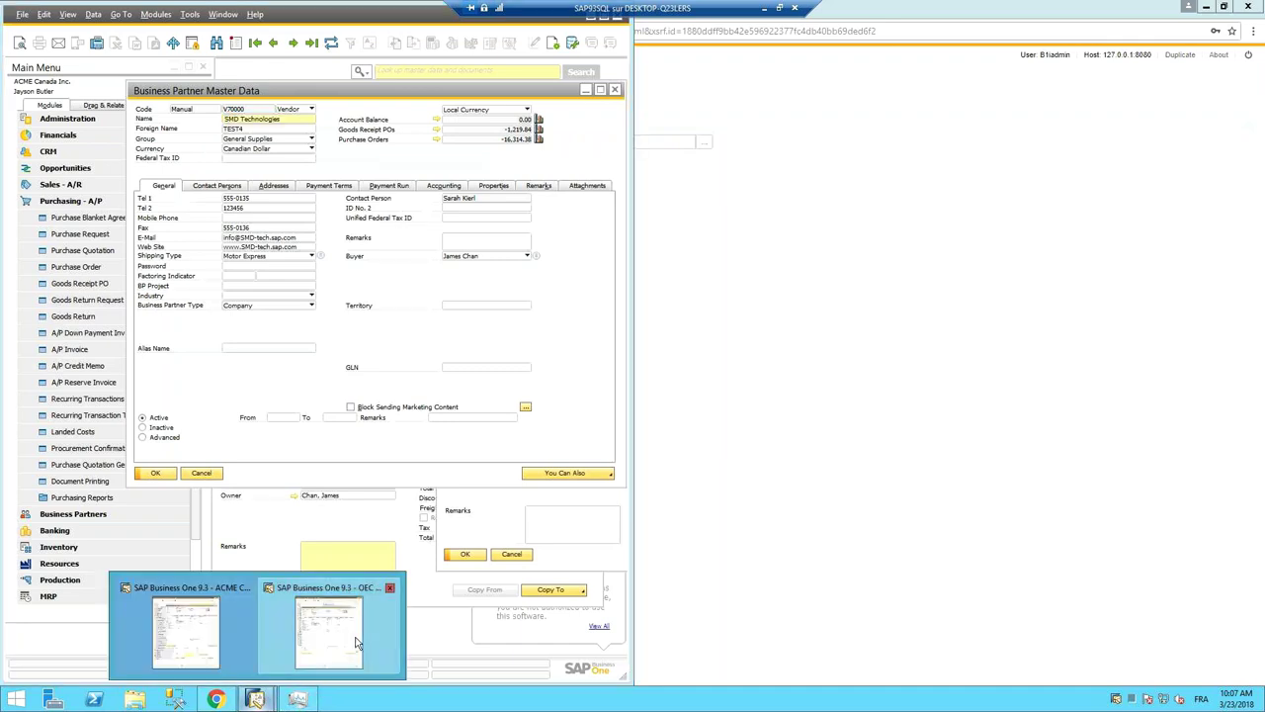
# Step: Change vendor V70000's Foreign Name to BONJOUR and Tel 2 to 1234, then refresh OEC's copy
pyautogui.click(341, 632)
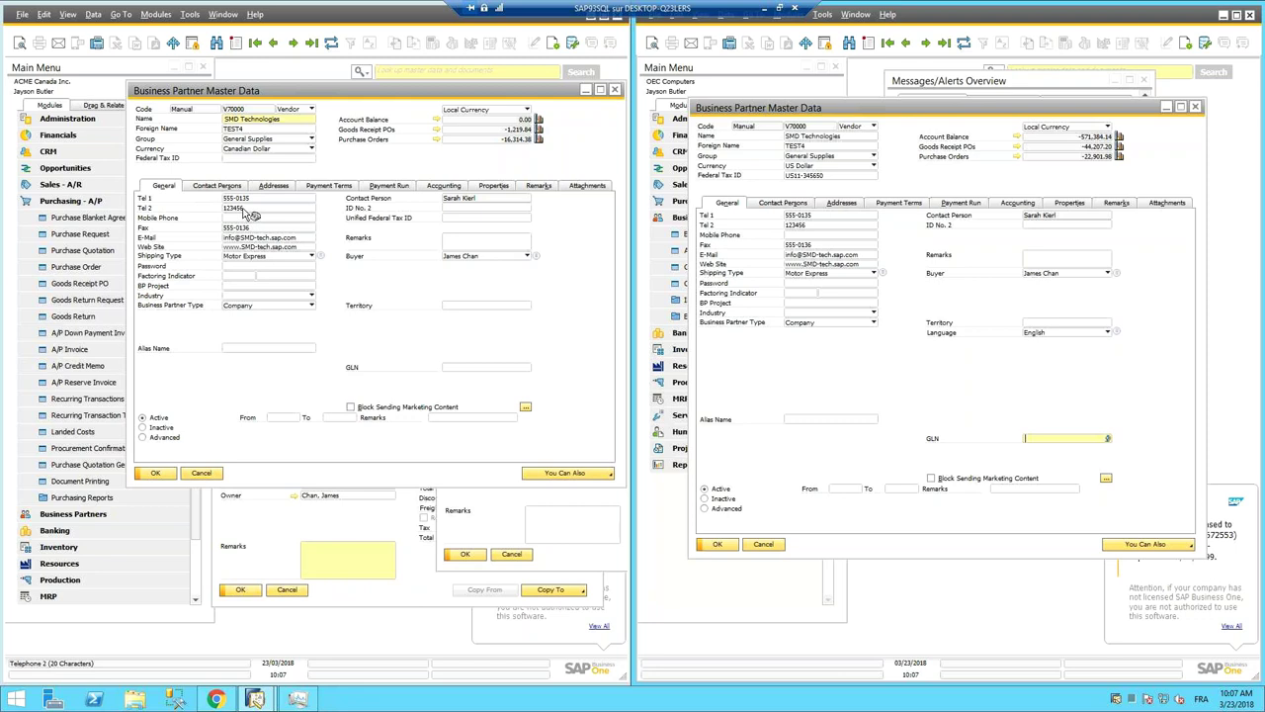
pyautogui.click(259, 127)
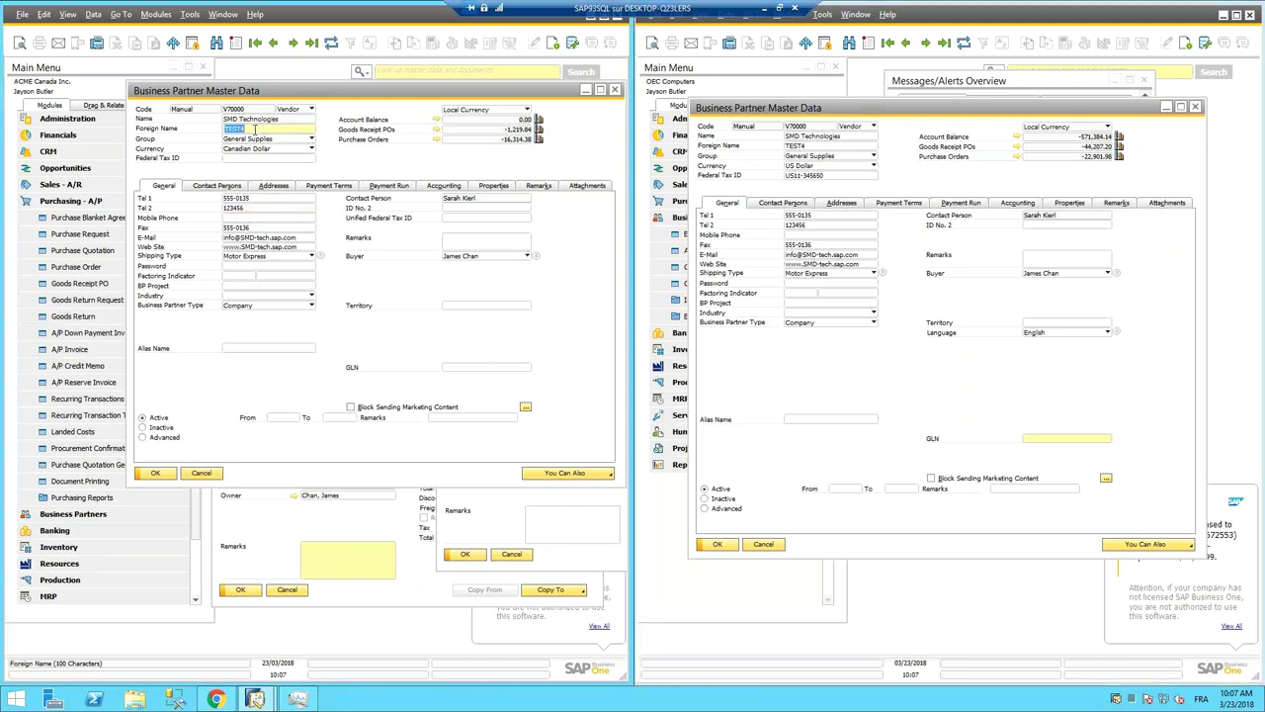
pyautogui.write('BONJOUR')
pyautogui.click(238, 209)
pyautogui.write('1234')
pyautogui.press('Return')
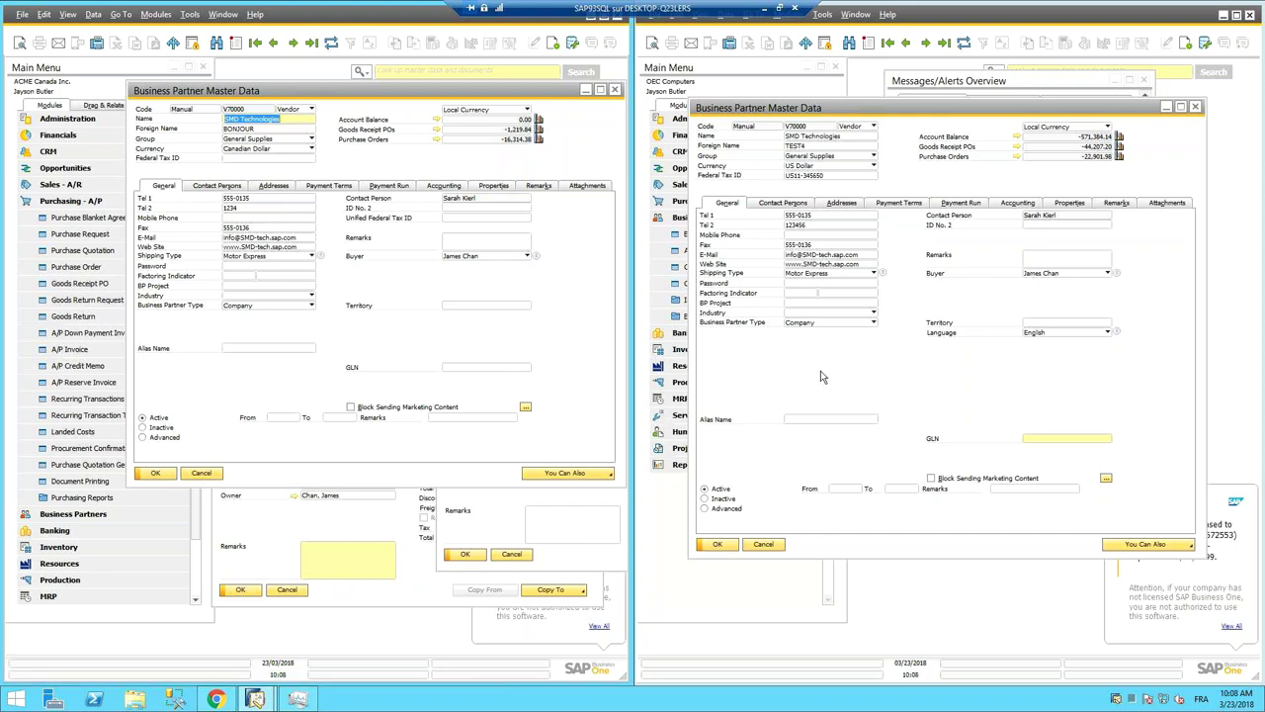
pyautogui.click(866, 91)
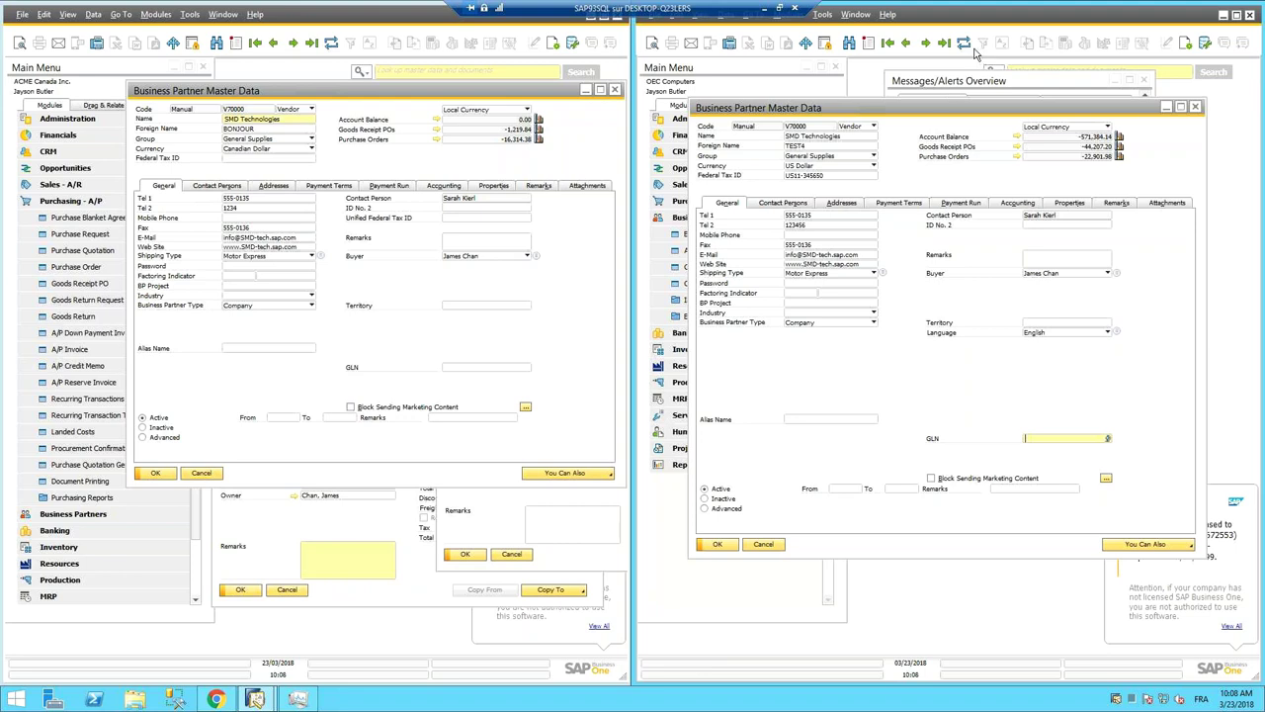
pyautogui.click(964, 44)
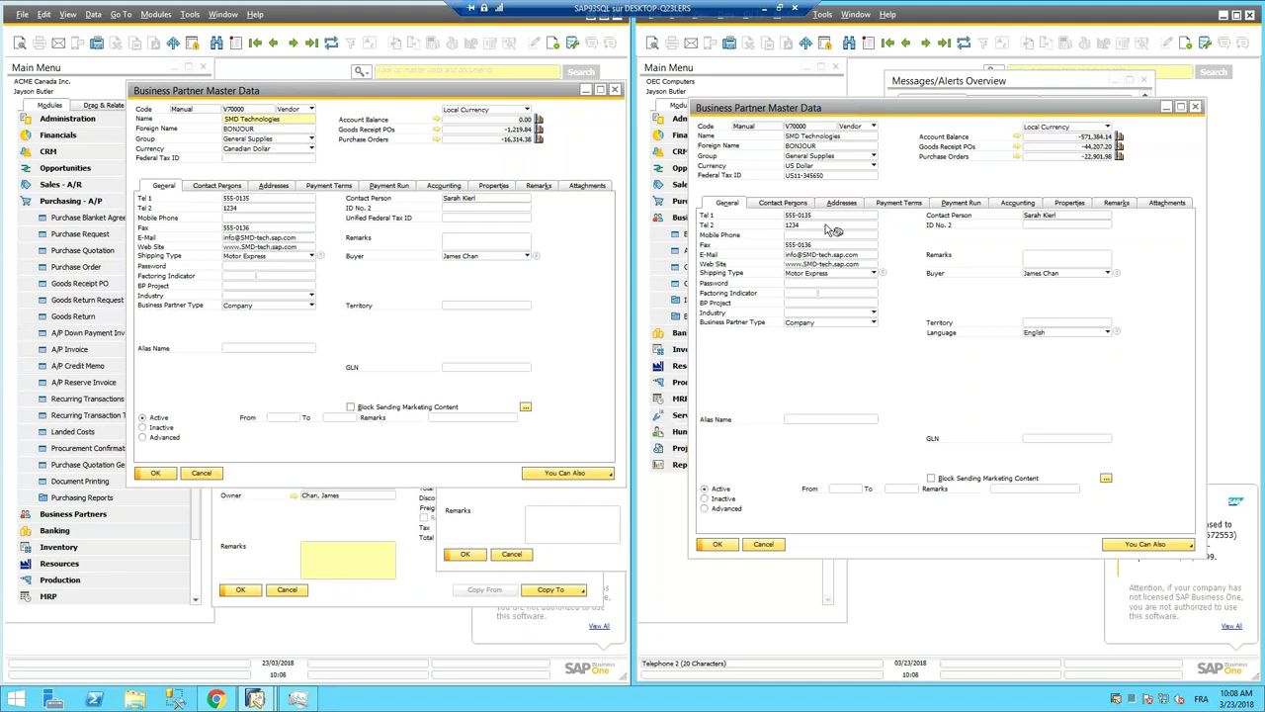
# Step: Save Mobile Phone 12 on ACME's vendor V70000, refresh OEC's record, and return to the browser
pyautogui.click(242, 218)
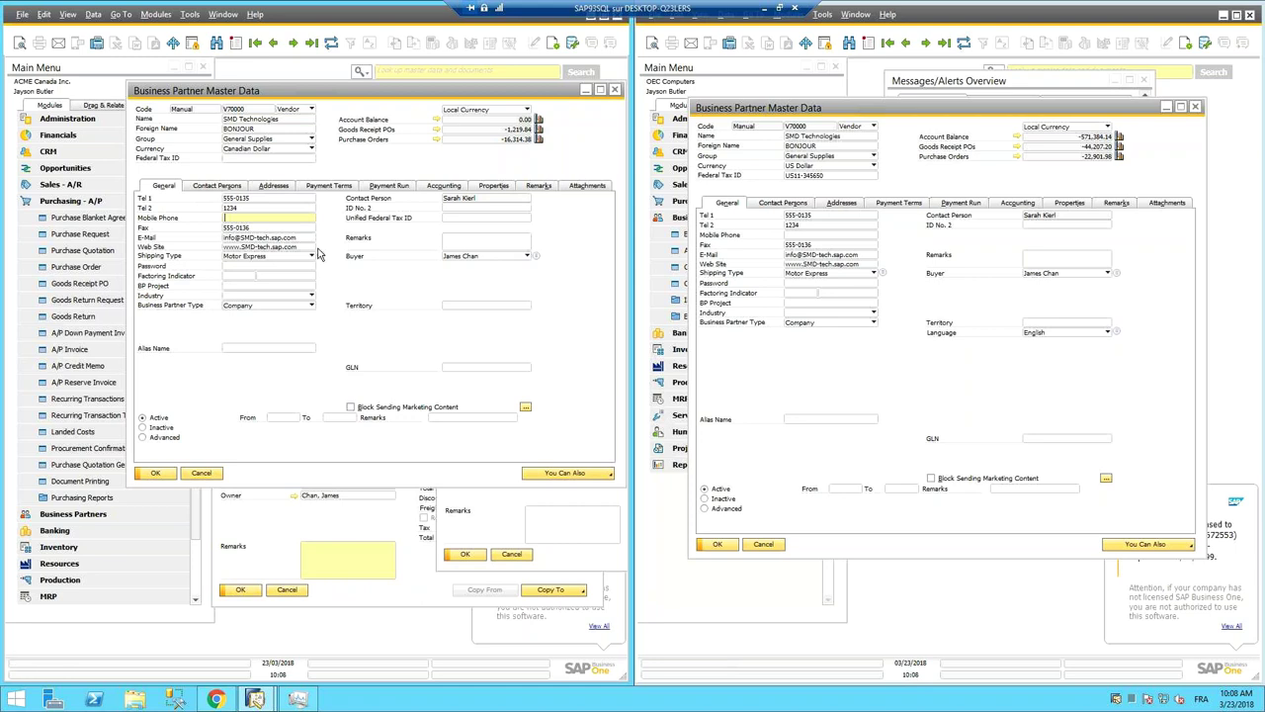
pyautogui.write('12')
pyautogui.press('Return')
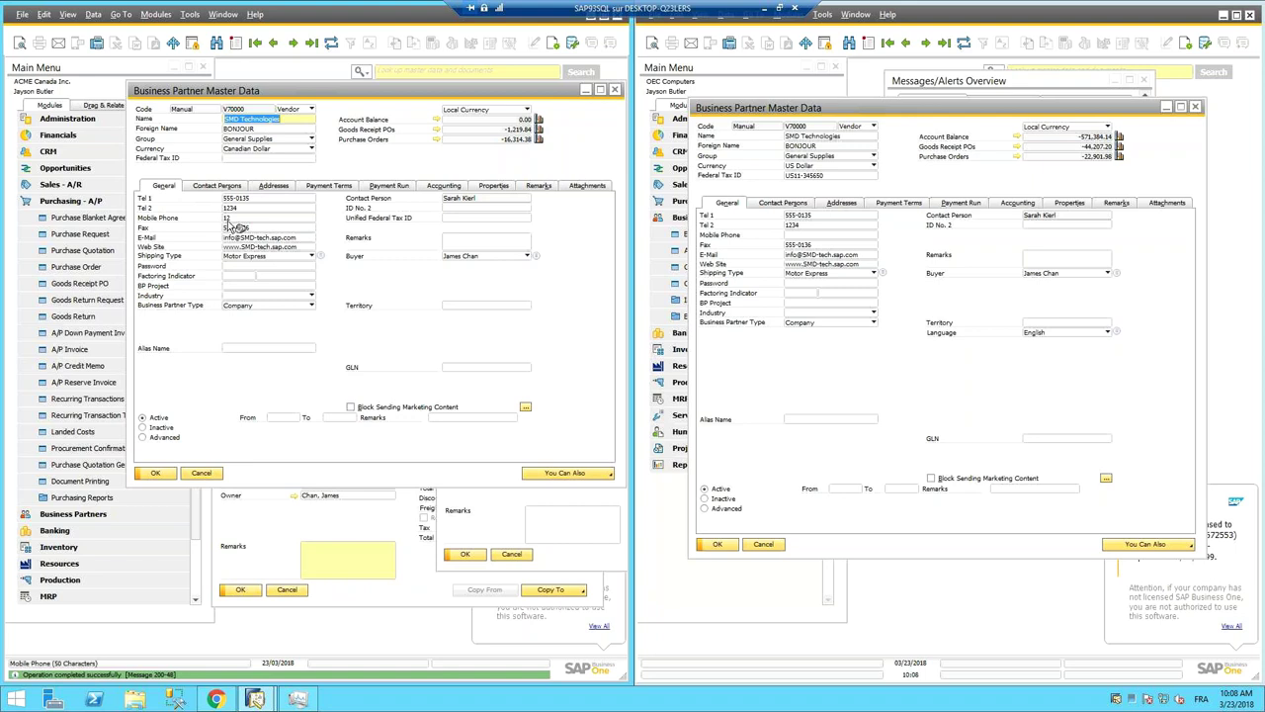
pyautogui.click(858, 183)
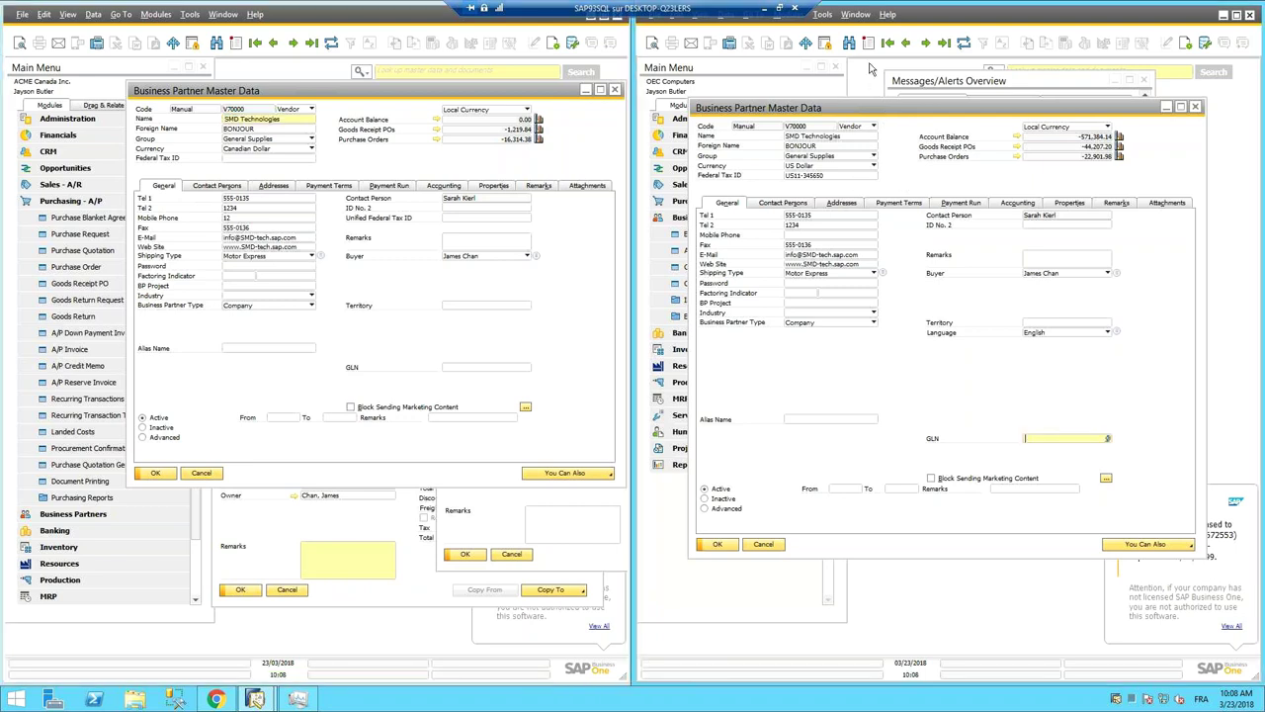
pyautogui.click(967, 44)
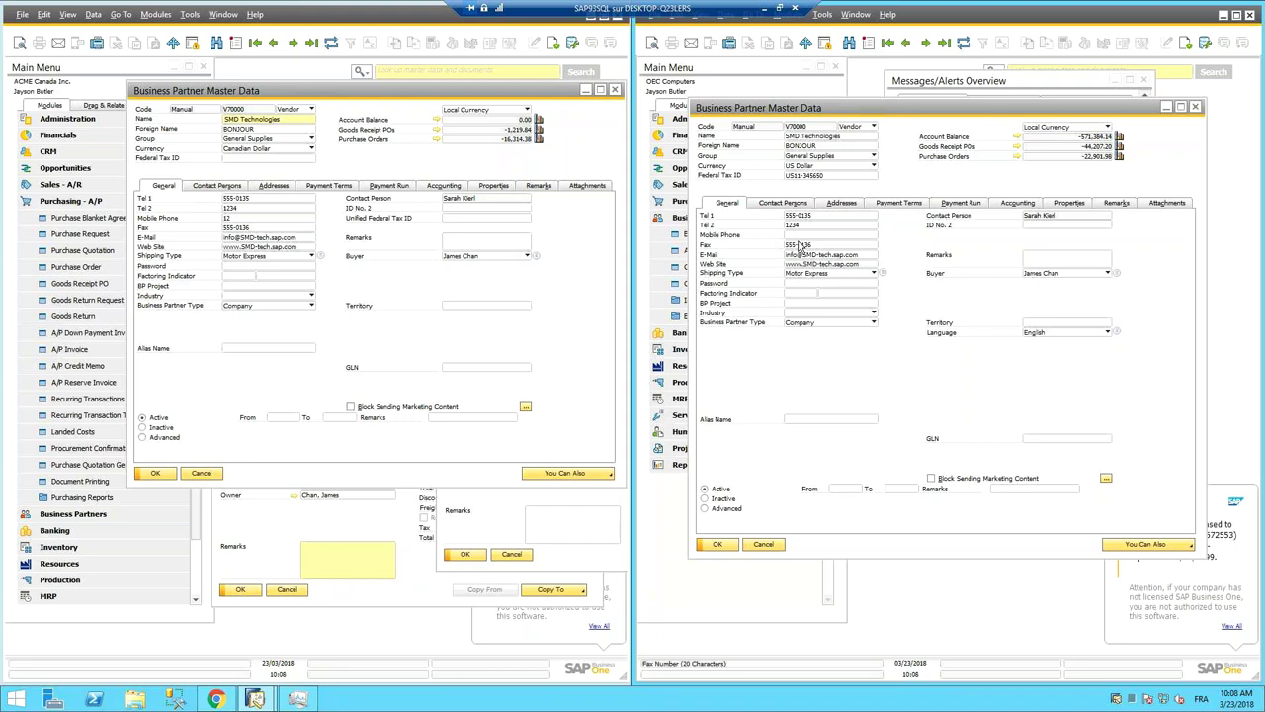
pyautogui.click(216, 699)
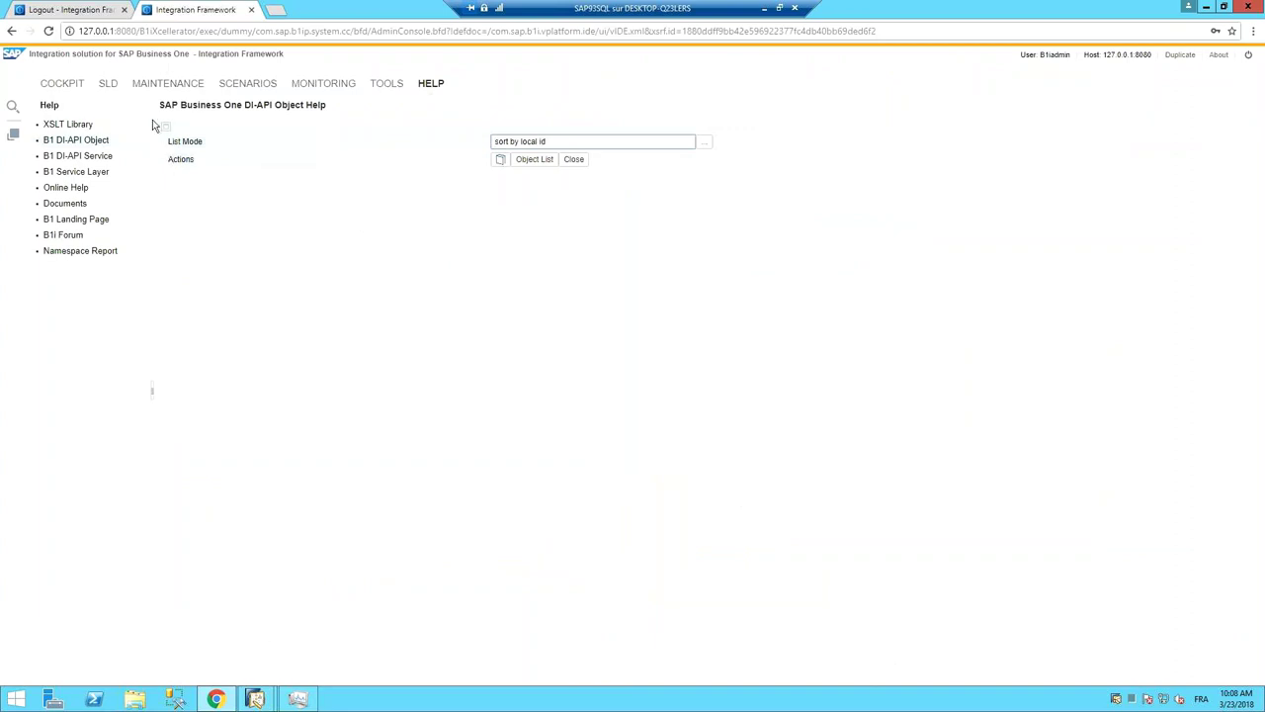
# Step: Open Scenario Step Design for step Z.BPsyncTo3PL in package Z.DemoPak from the Scenarios section
pyautogui.click(237, 87)
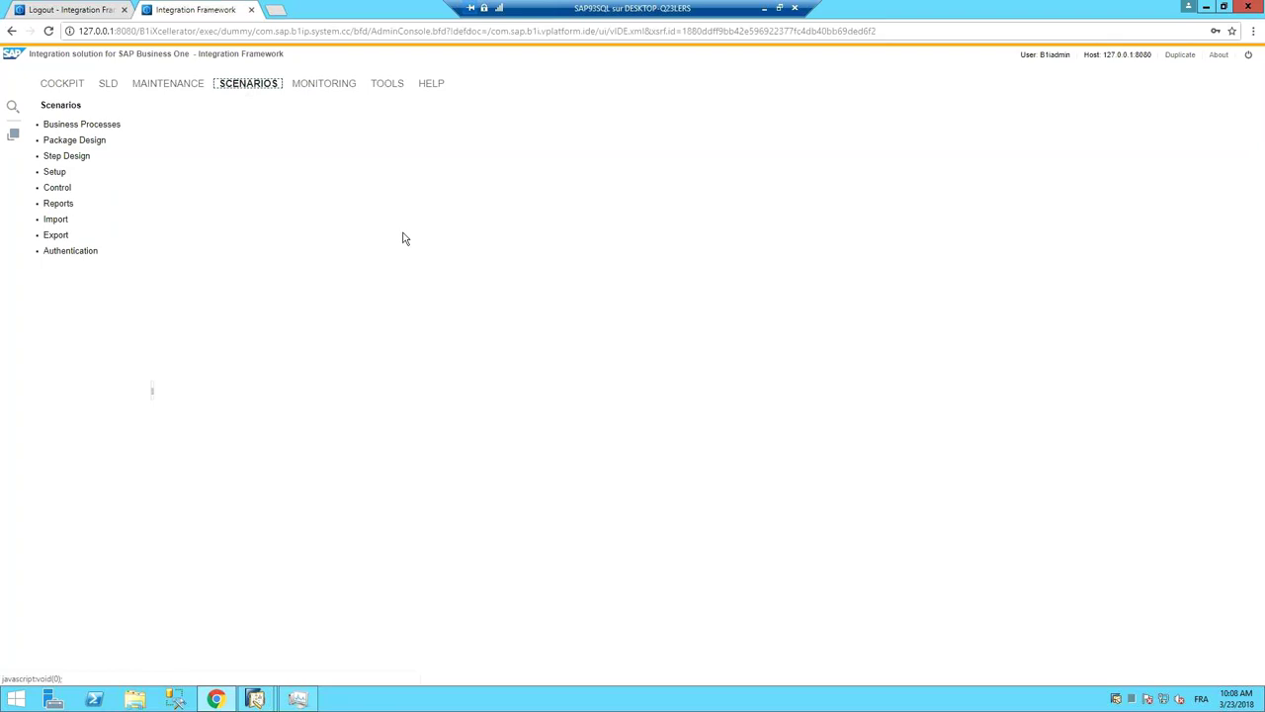
pyautogui.click(85, 163)
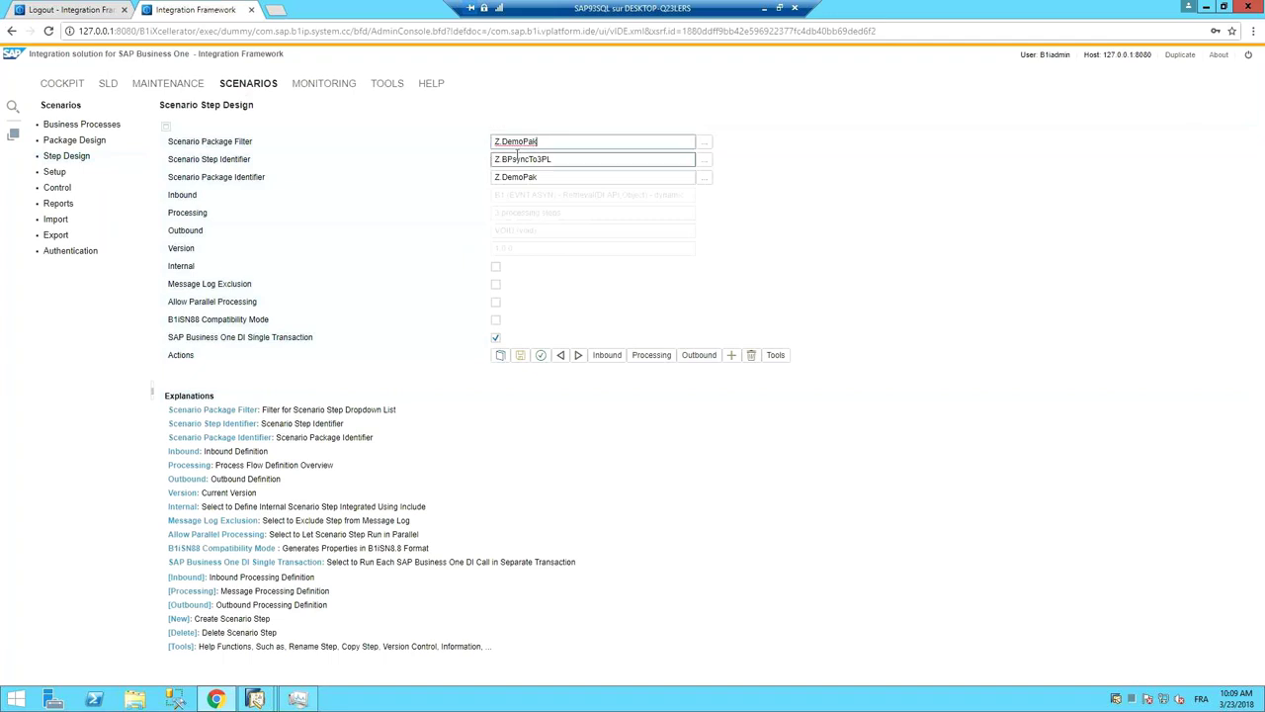
# Step: Open the xform node's atom2.xsl mapping from the step's Processing flow in the XML Editor
pyautogui.click(655, 362)
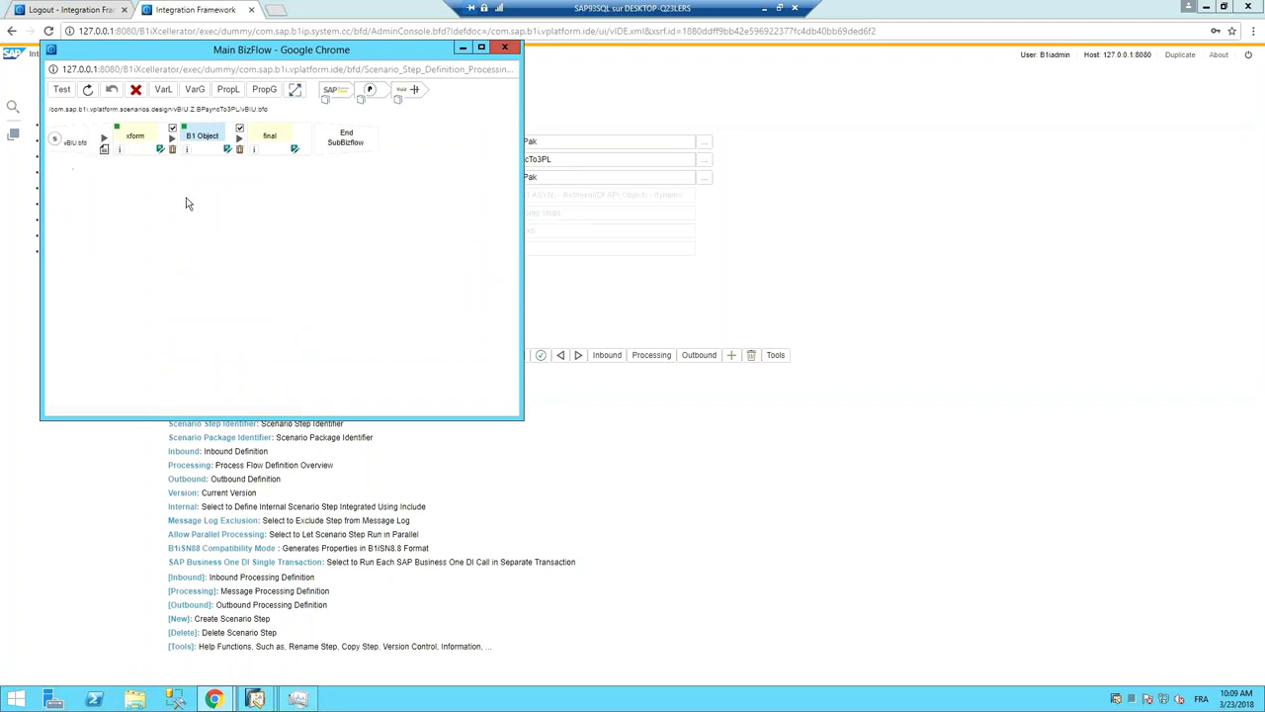
pyautogui.click(142, 146)
pyautogui.moveTo(272, 88); pyautogui.dragTo(438, 49)
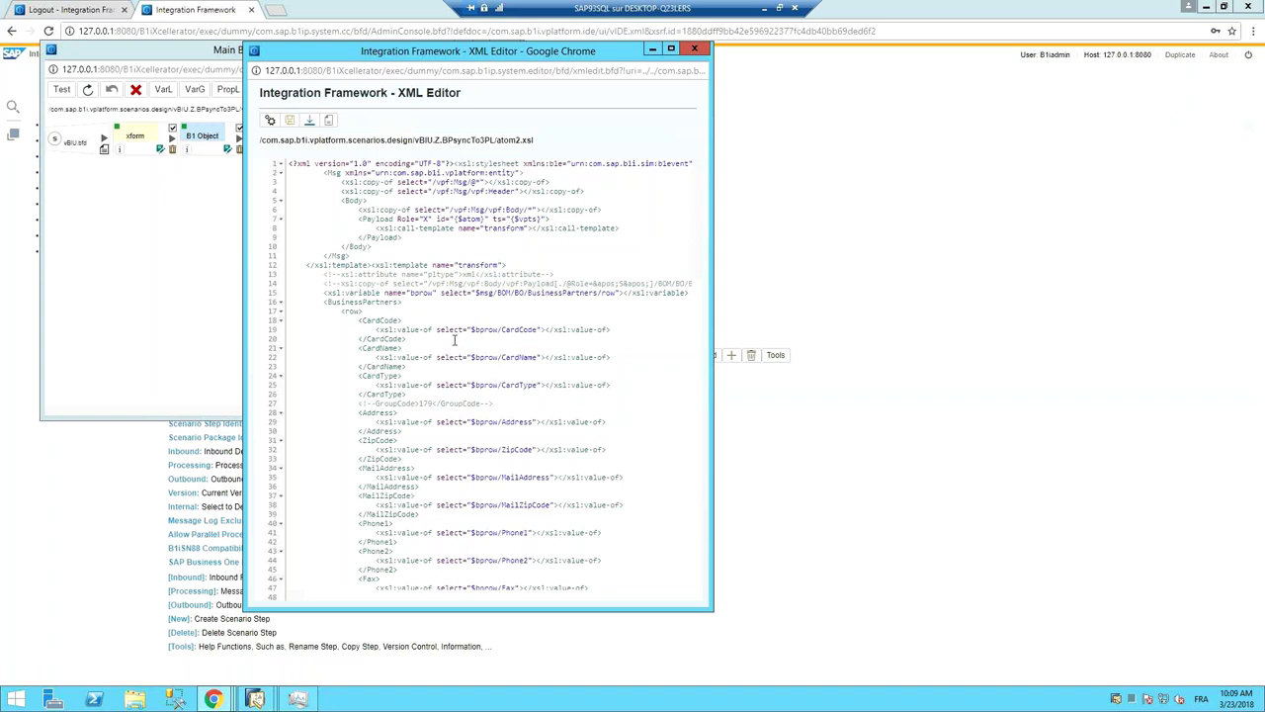
# Step: Turn on system information in the ACME company client to reveal field ids
pyautogui.scroll(-6, 455, 340)
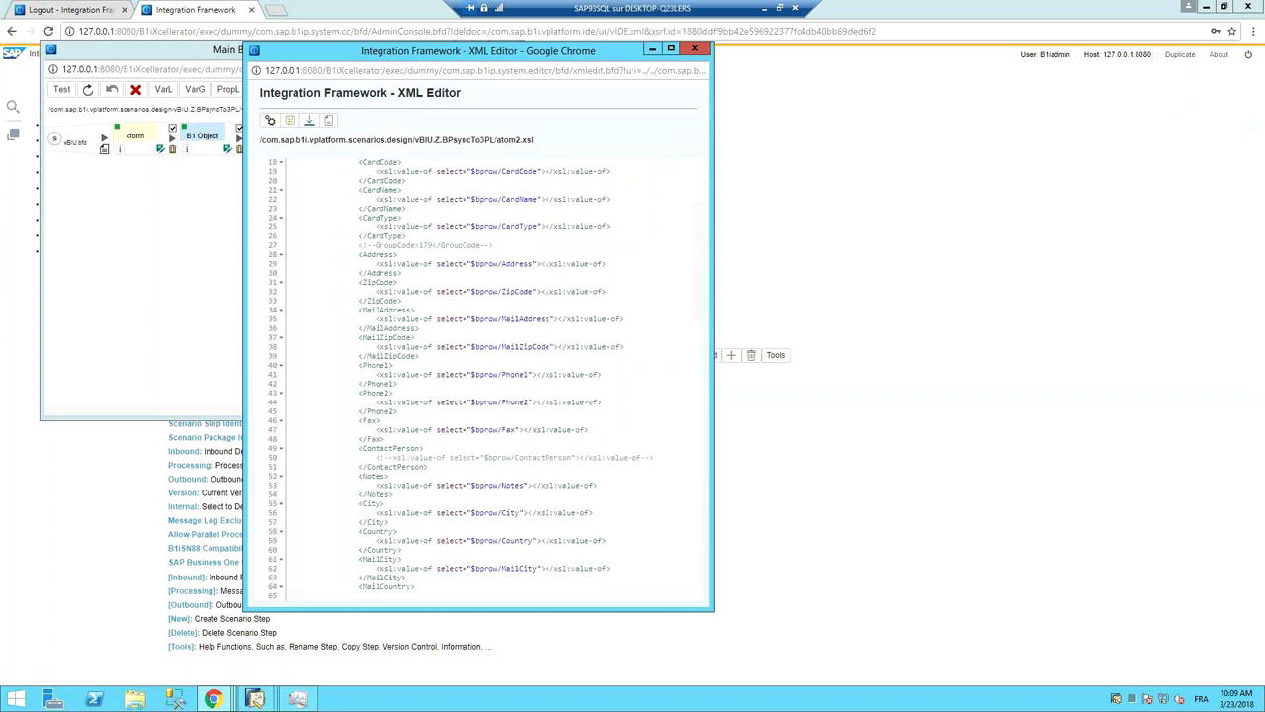
pyautogui.moveTo(253, 700)
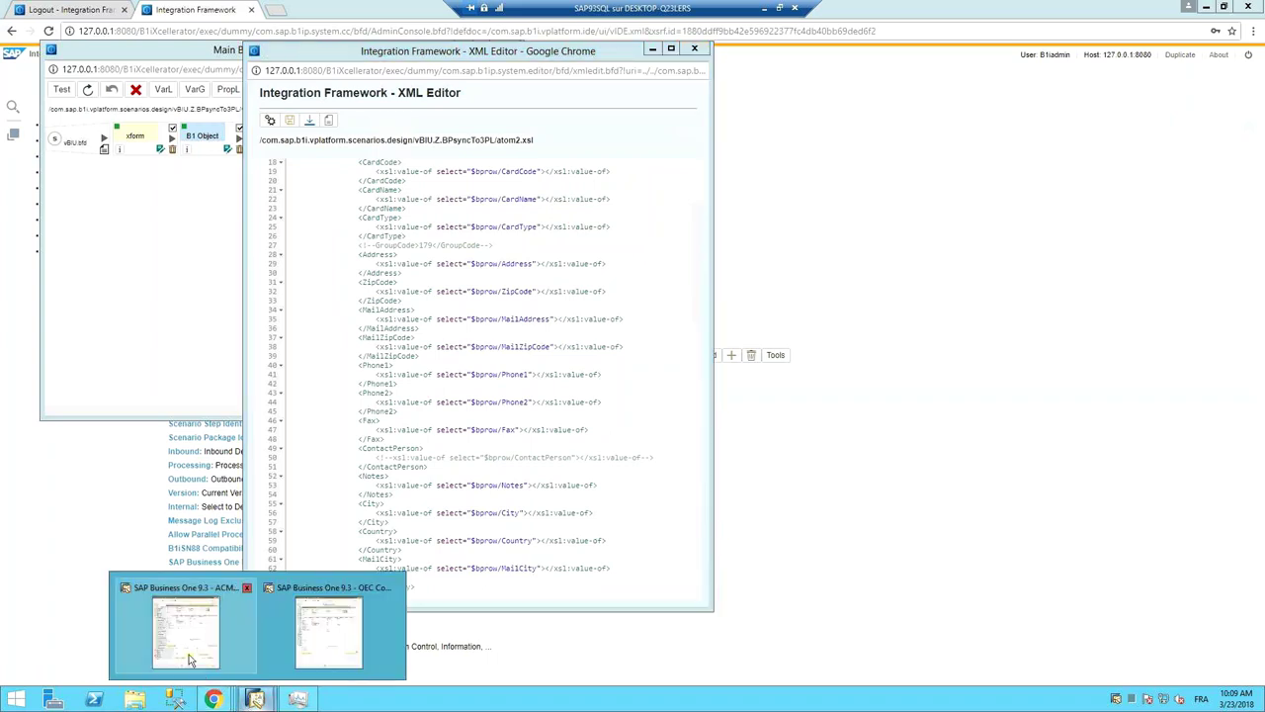
pyautogui.click(182, 643)
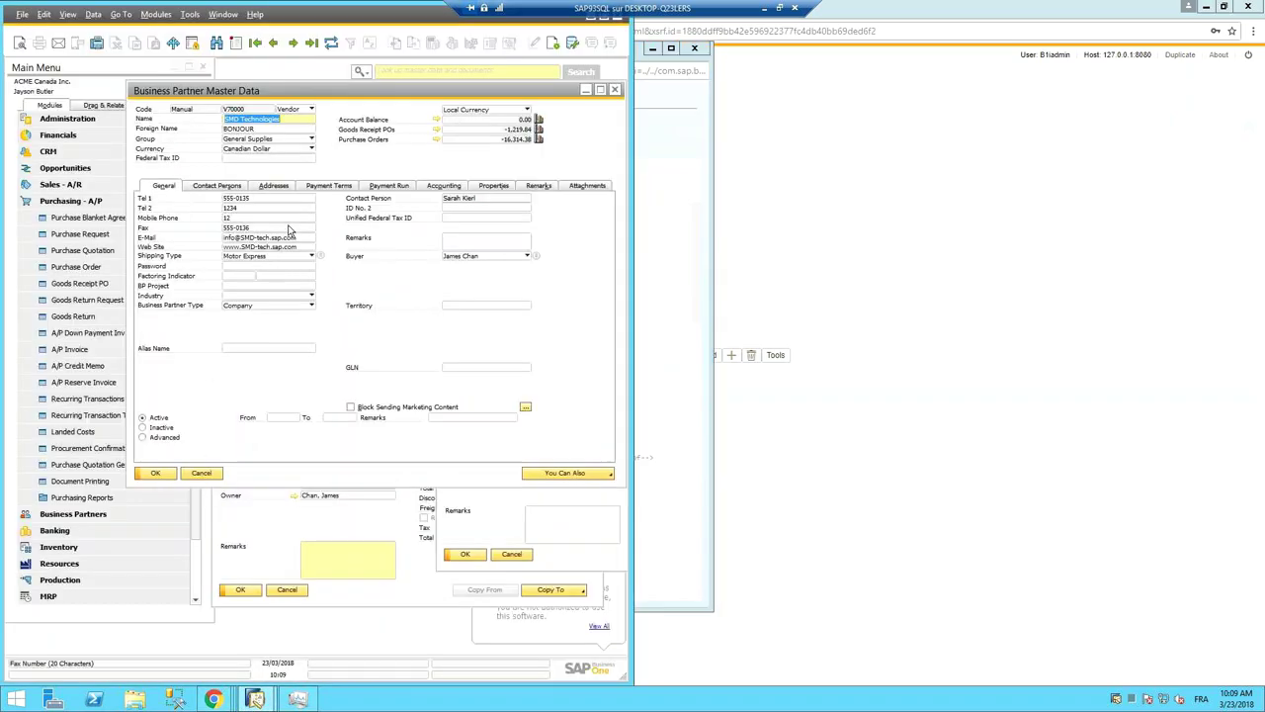
pyautogui.click(69, 15)
pyautogui.click(100, 50)
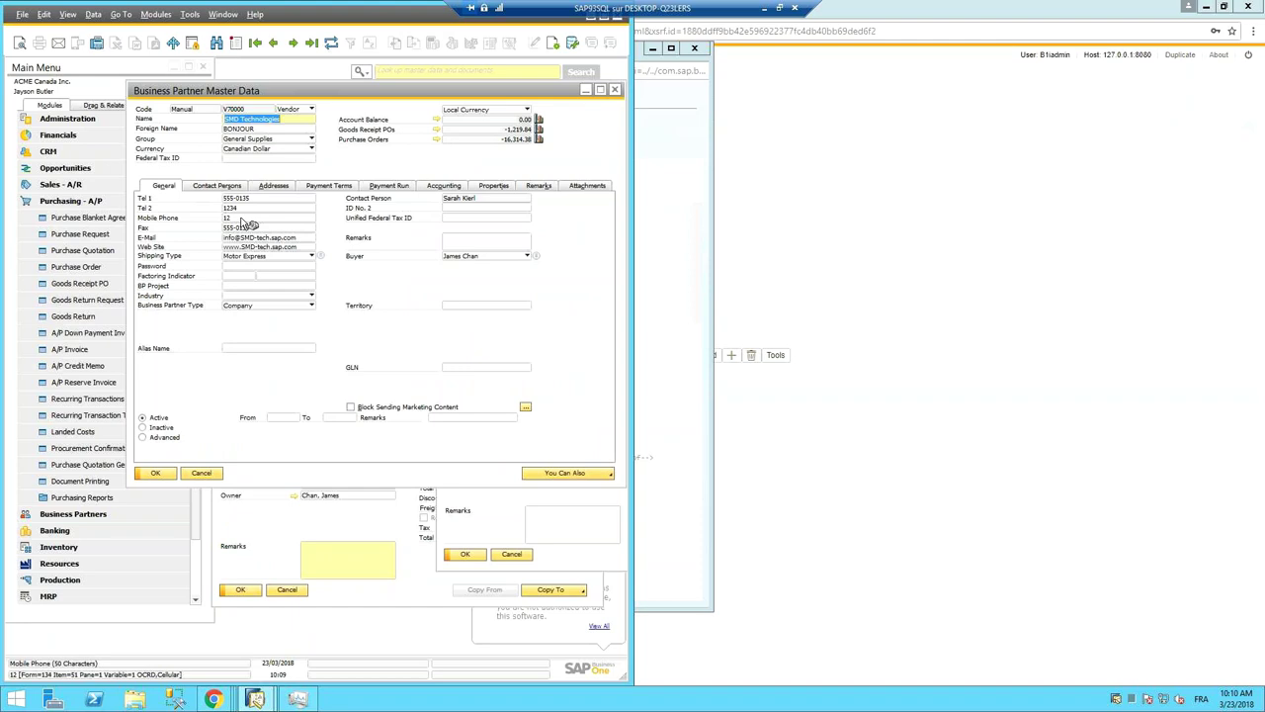
pyautogui.click(644, 275)
# Step: Duplicate the Phone2 element block in atom2.xsl just before the Fax element
pyautogui.click(411, 394)
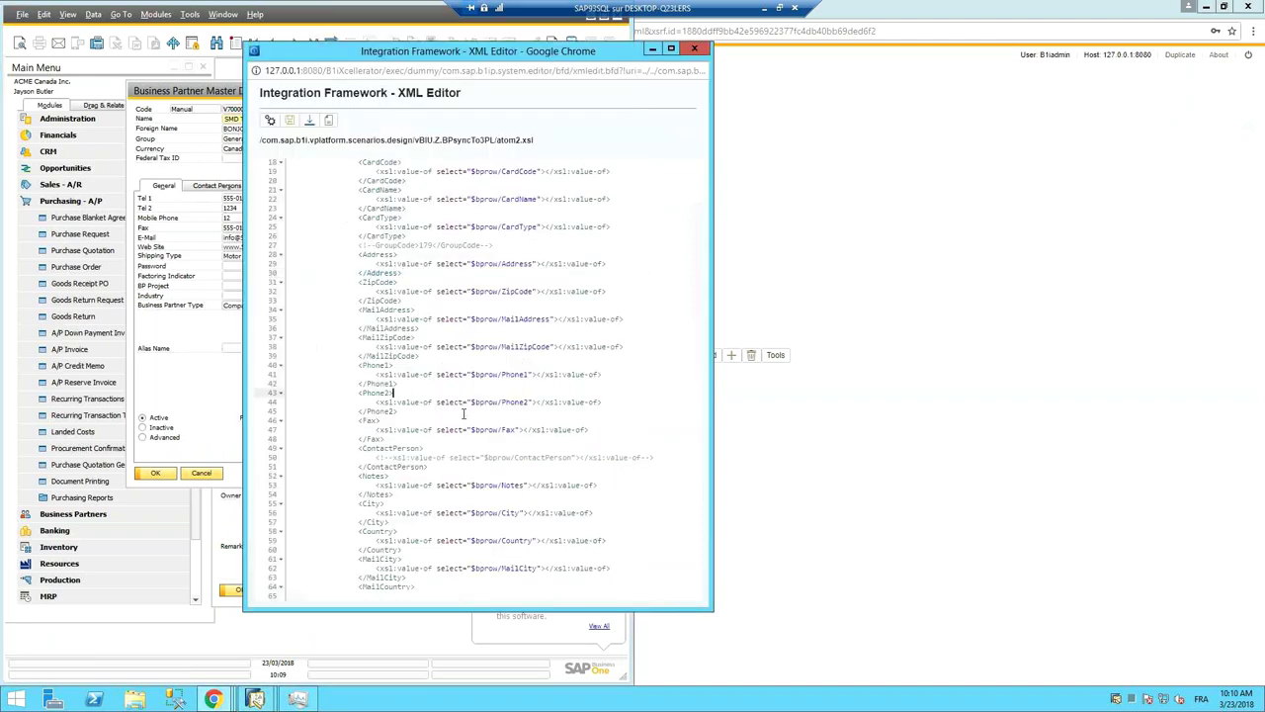
pyautogui.hotkey('shift', 'Down')
pyautogui.hotkey('shift', 'Down')
pyautogui.hotkey('shift', 'Down')
pyautogui.hotkey('ctrl', 'c')
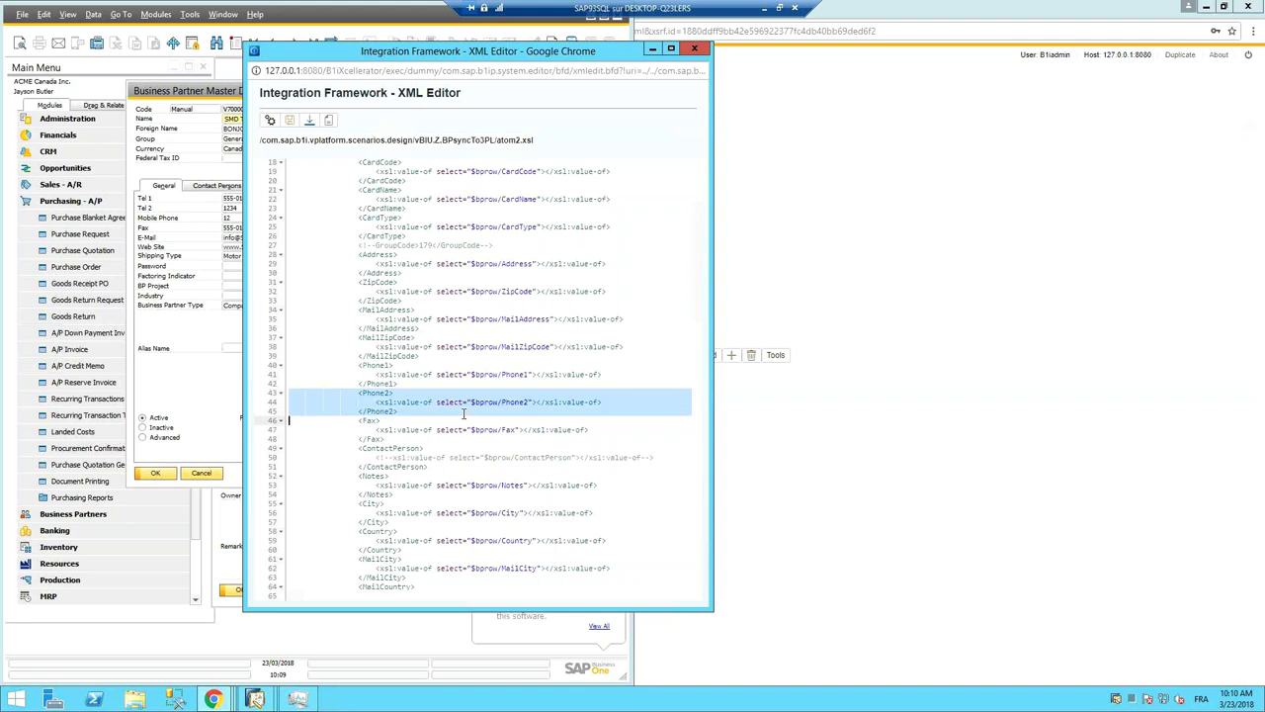
pyautogui.press('Right')
pyautogui.hotkey('ctrl', 'v')
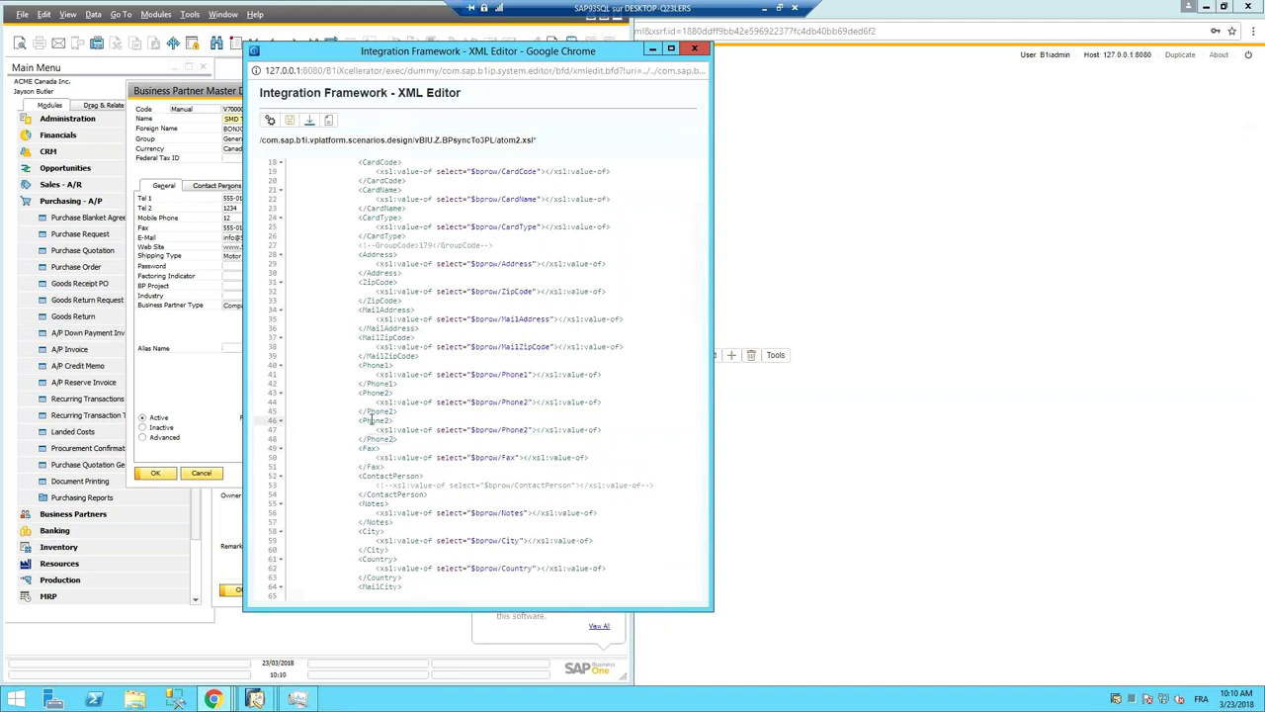
# Step: Rename the duplicate's tags to Cellular and set its select path to $bprow/Cellular
pyautogui.doubleClick(376, 419)
pyautogui.write('Cellular')
pyautogui.click(380, 423)
pyautogui.doubleClick(383, 421)
pyautogui.hotkey('ctrl', 'c')
pyautogui.click(380, 440)
pyautogui.doubleClick(381, 441)
pyautogui.hotkey('ctrl', 'v')
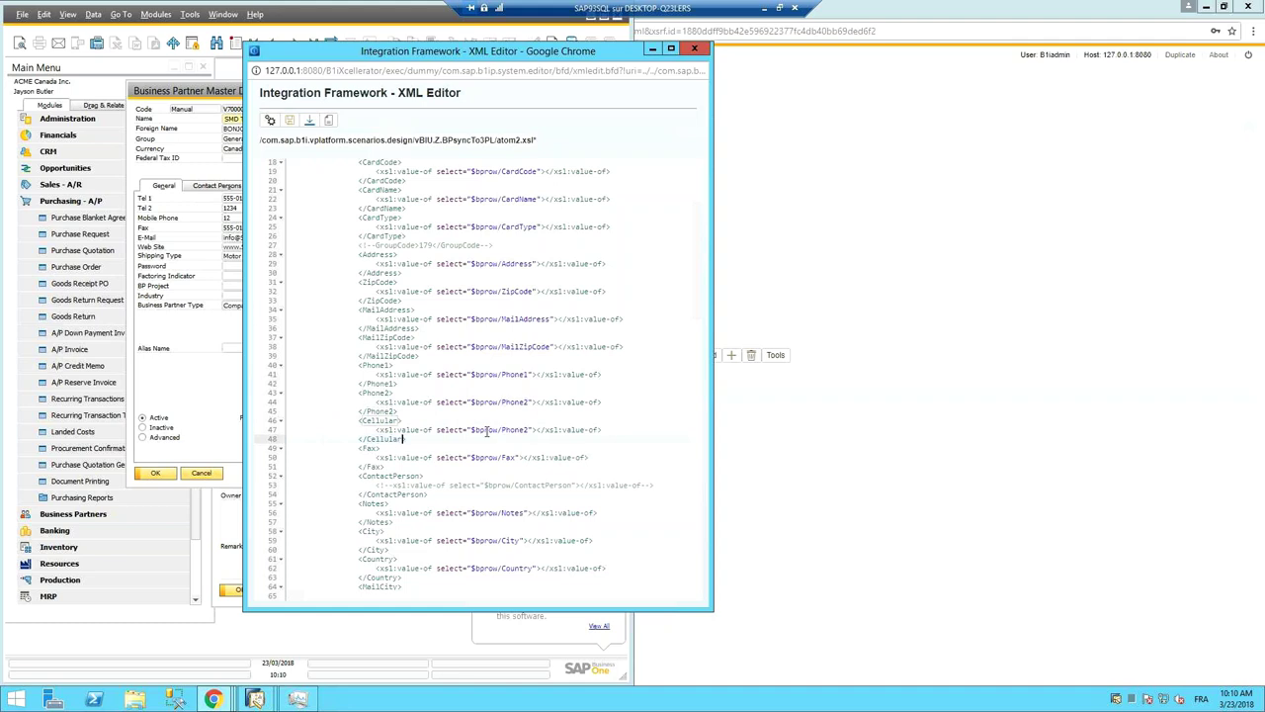
pyautogui.click(508, 430)
pyautogui.doubleClick(508, 430)
pyautogui.hotkey('ctrl', 'v')
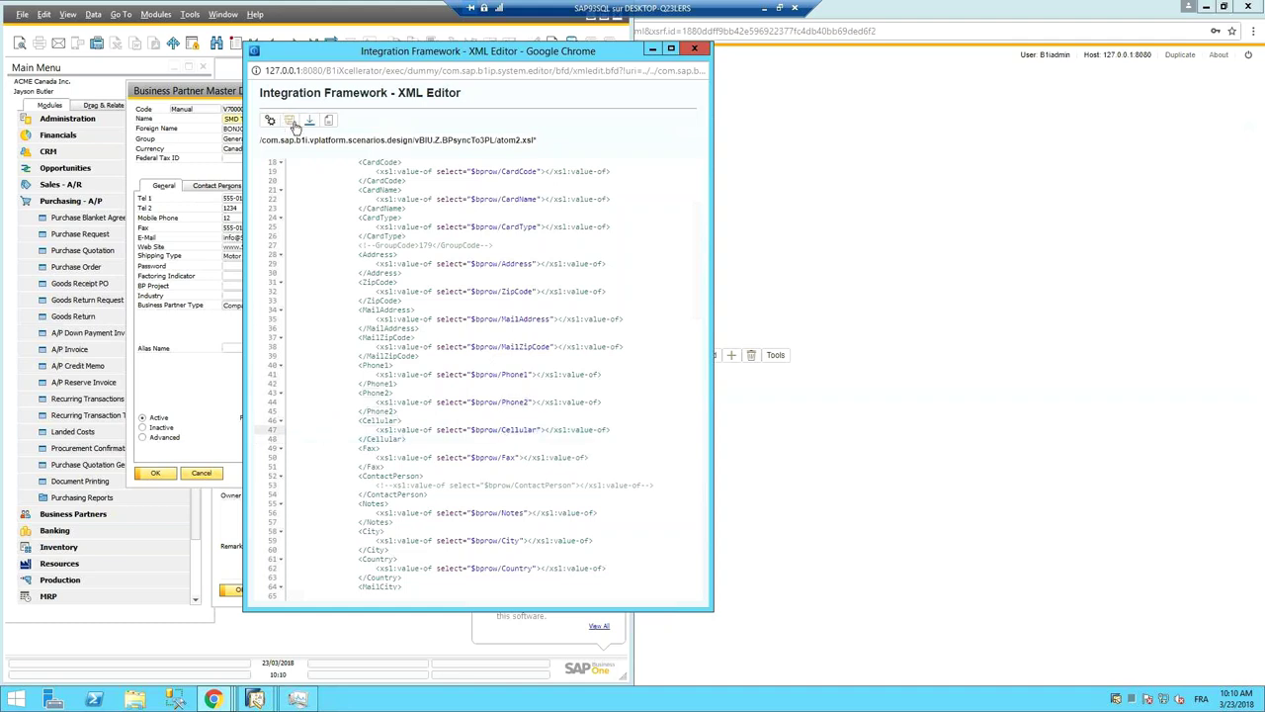
# Step: Save the edited atom2.xsl mapping and close the XML Editor
pyautogui.click(292, 123)
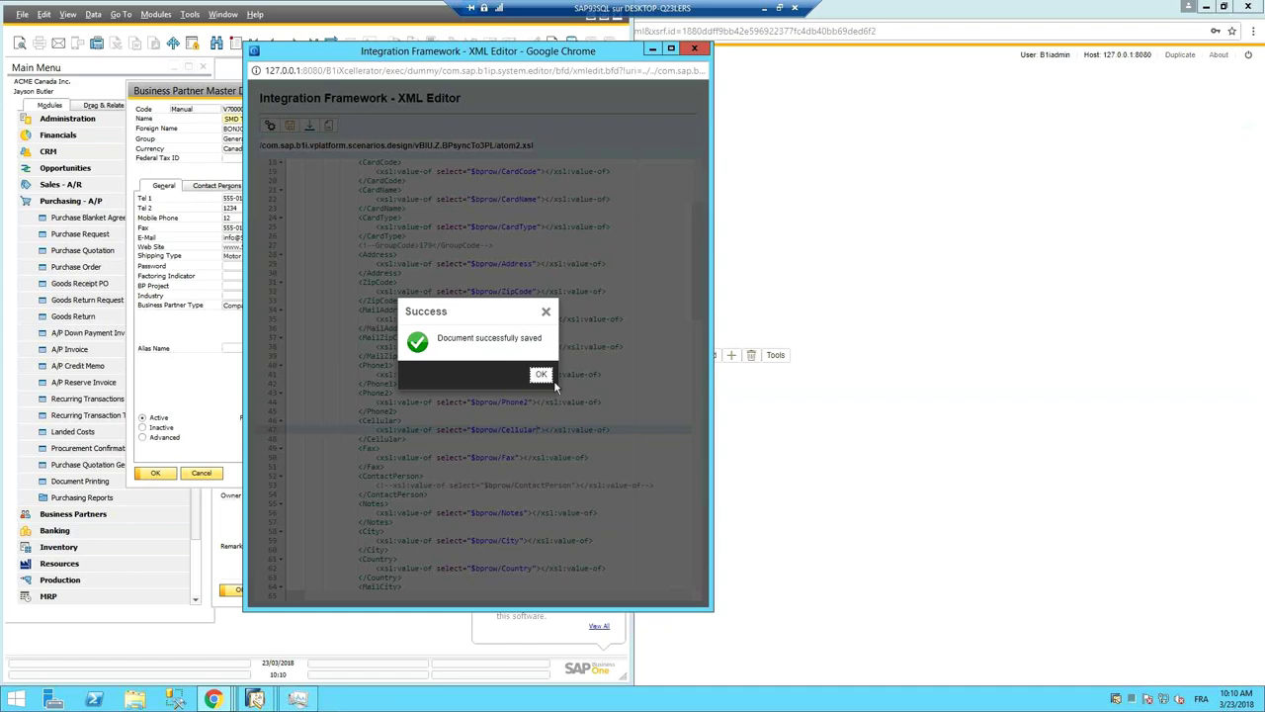
pyautogui.click(541, 375)
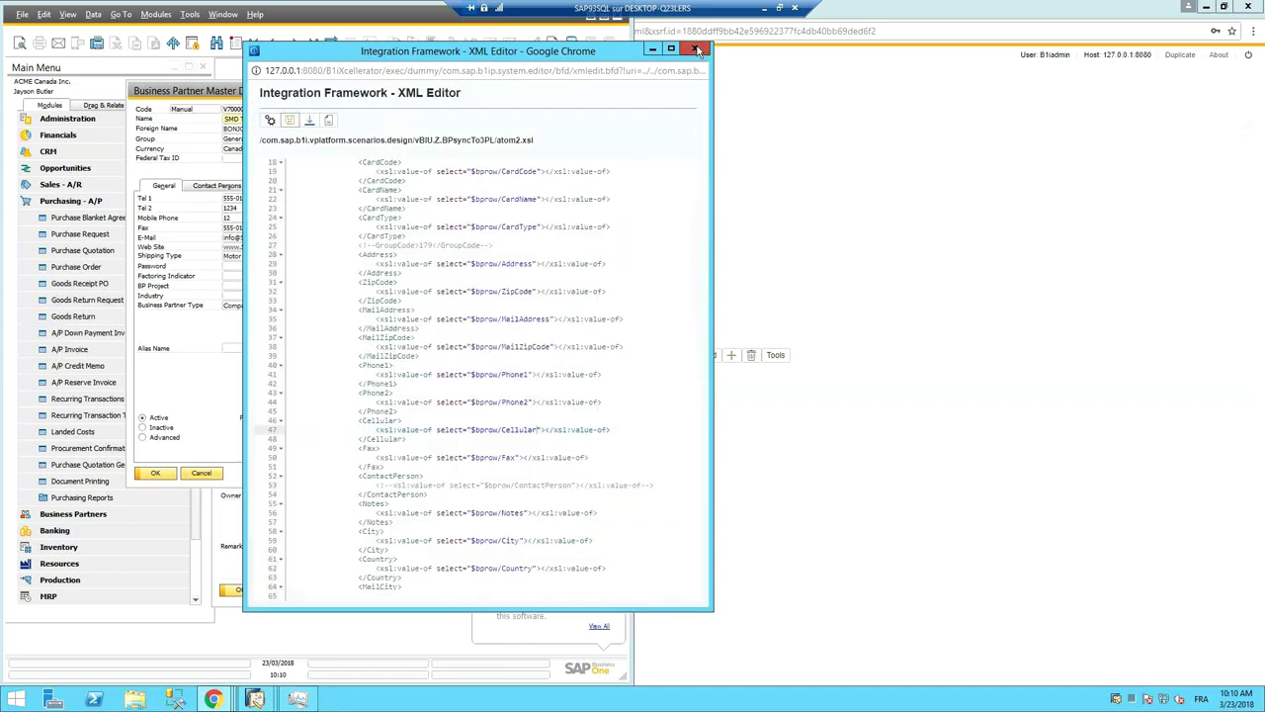
pyautogui.click(696, 50)
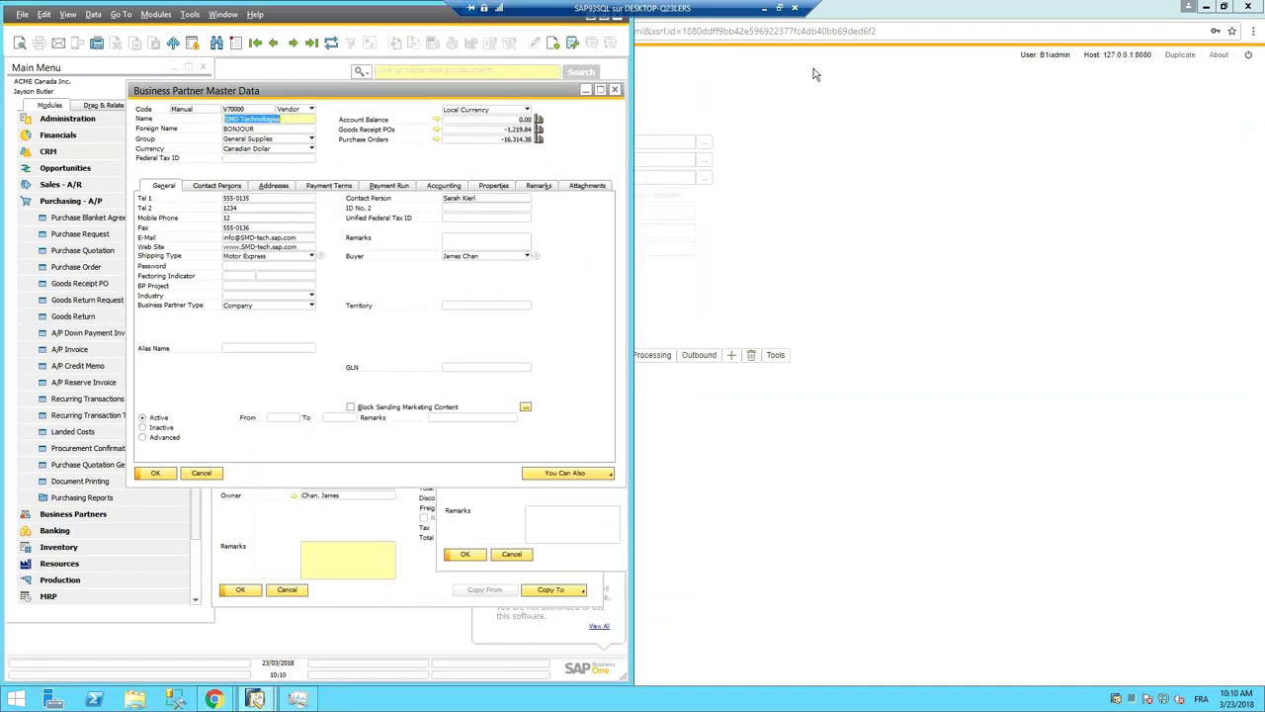
# Step: Run the Scenario Setup Wizard to deploy Z.DemoPak with SBODemoCA checked as sender
pyautogui.click(814, 73)
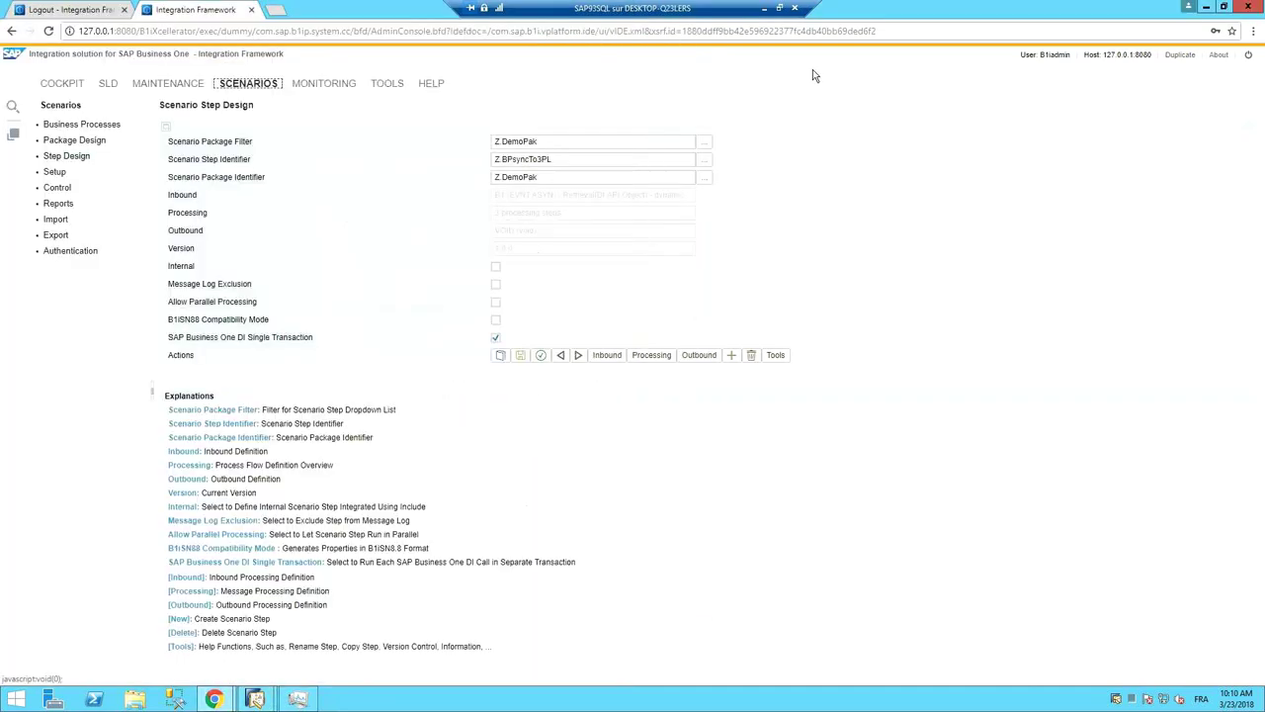
pyautogui.click(52, 174)
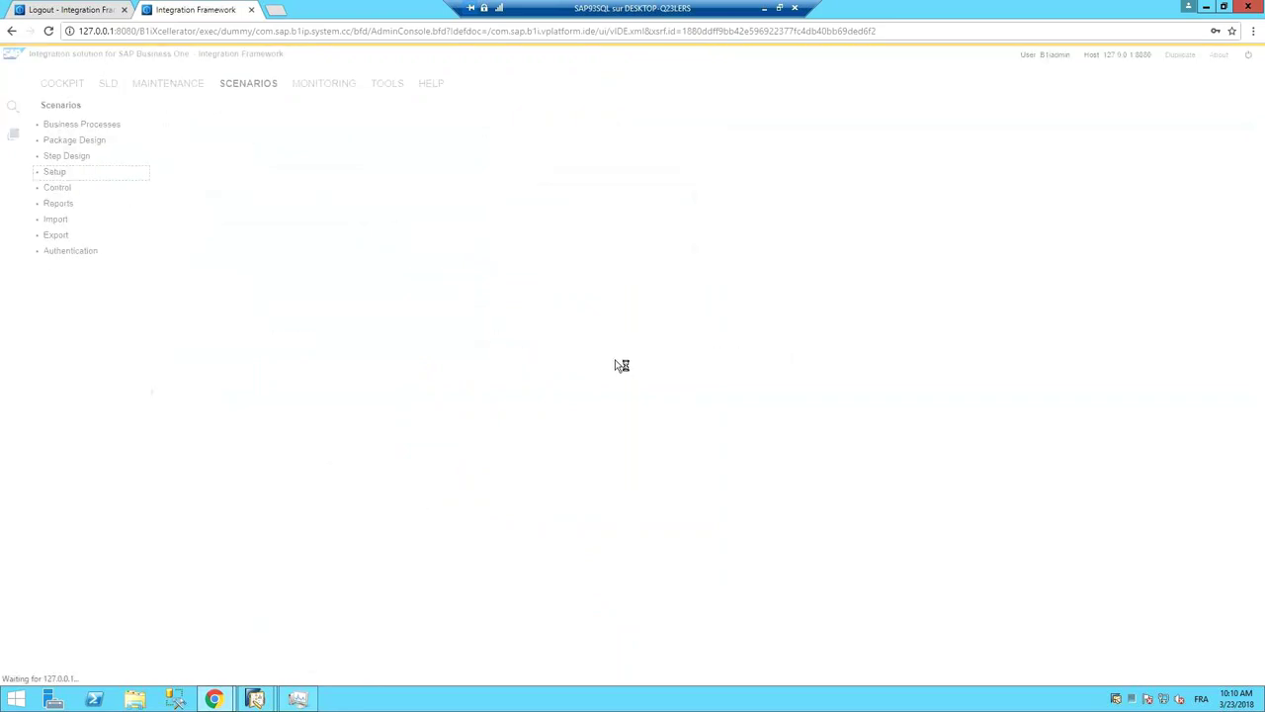
pyautogui.click(679, 267)
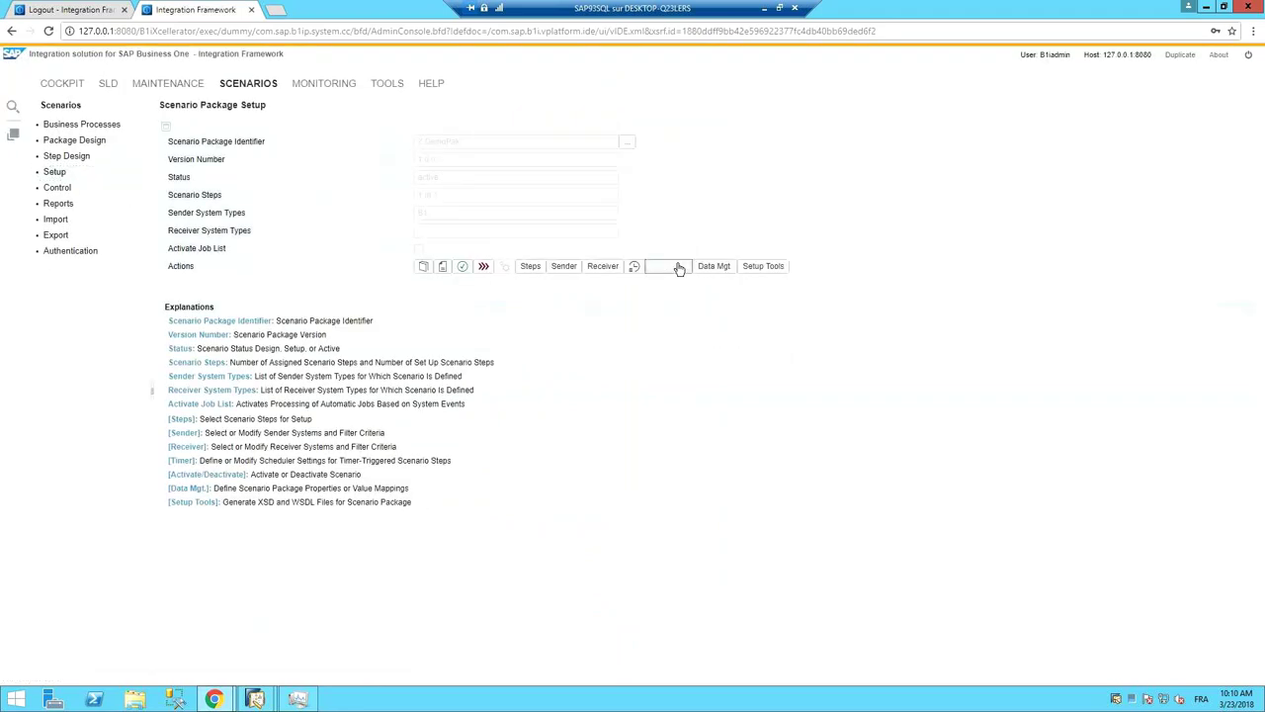
pyautogui.click(483, 267)
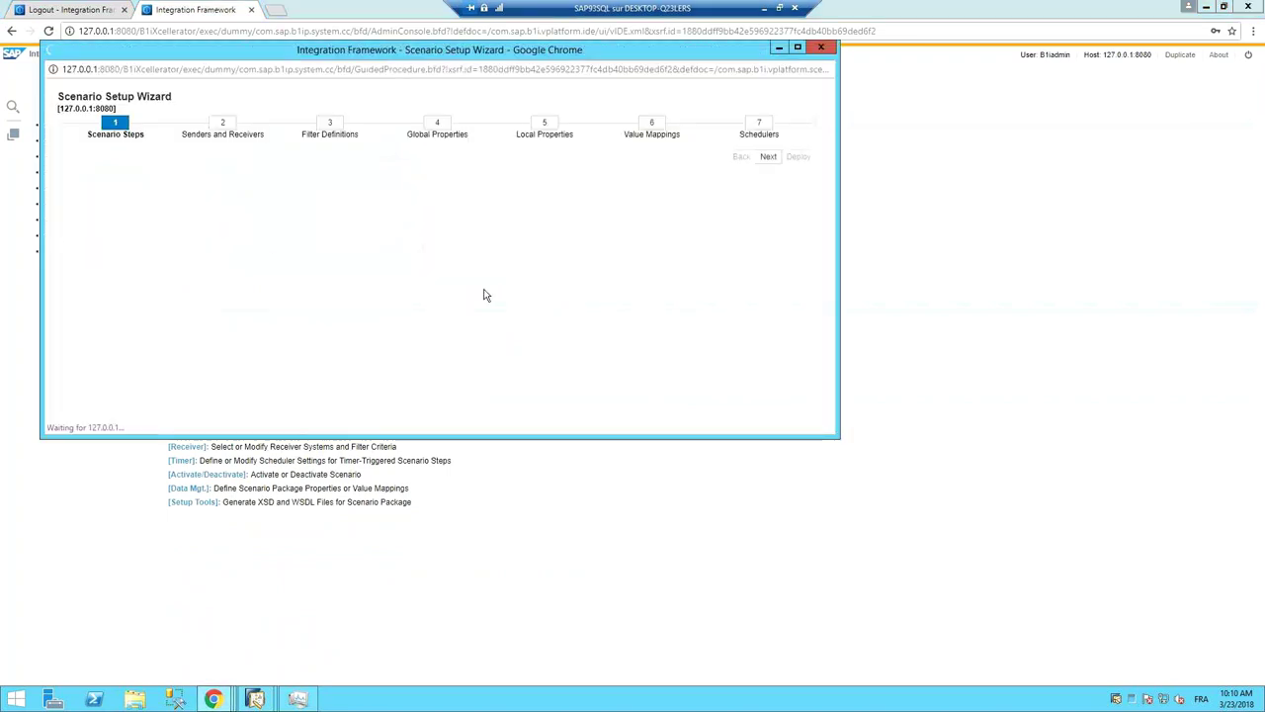
pyautogui.click(770, 158)
pyautogui.click(804, 159)
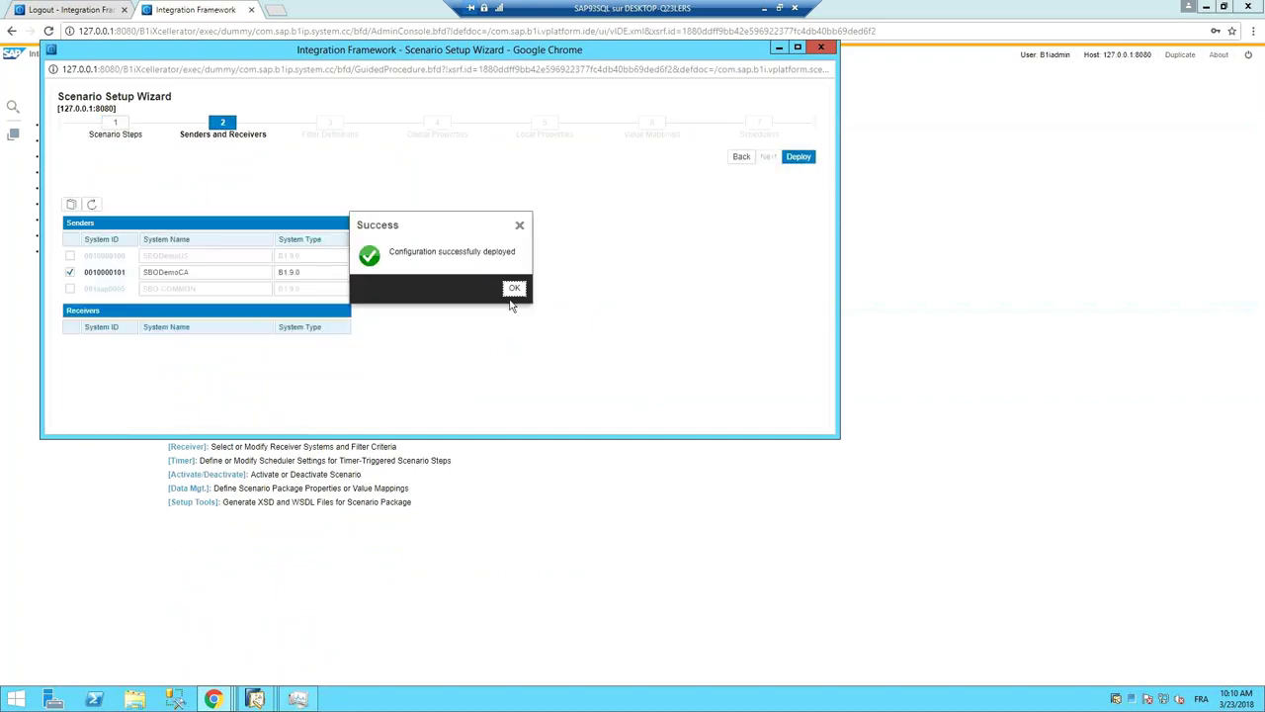
pyautogui.click(514, 290)
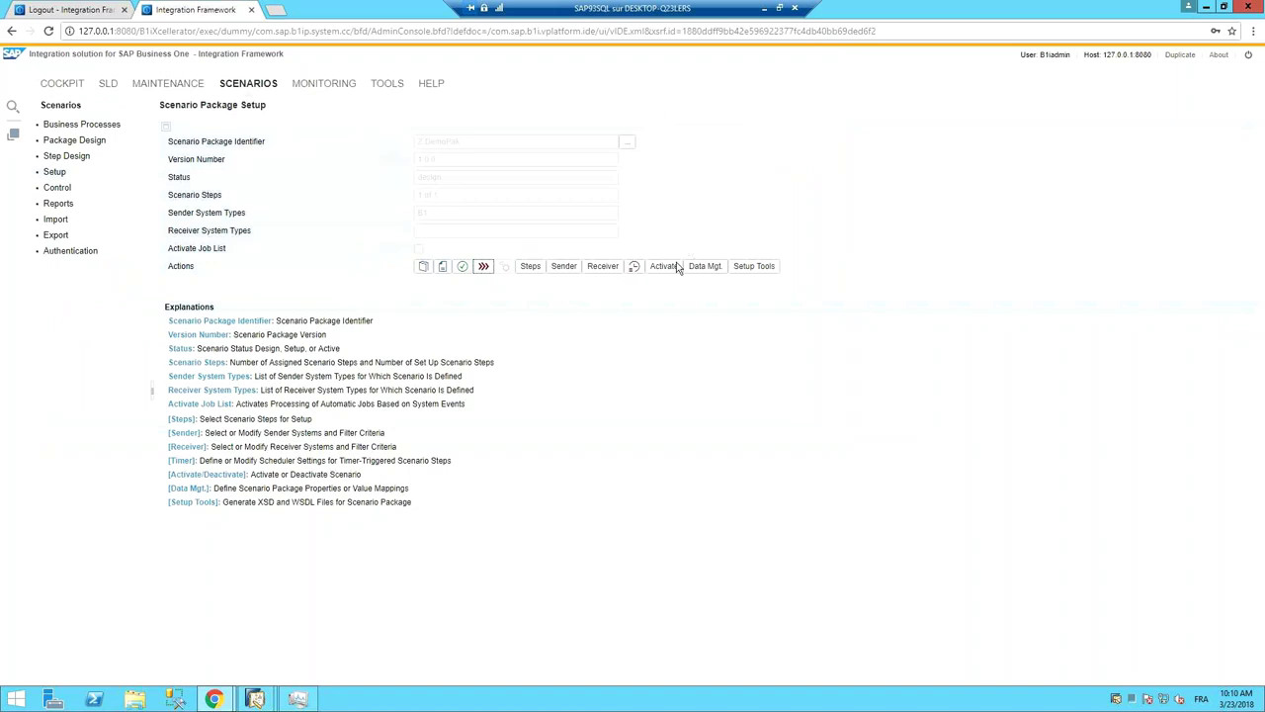
# Step: Activate the Z.DemoPak scenario package from the Setup Result dialog and confirm
pyautogui.click(483, 266)
pyautogui.click(338, 189)
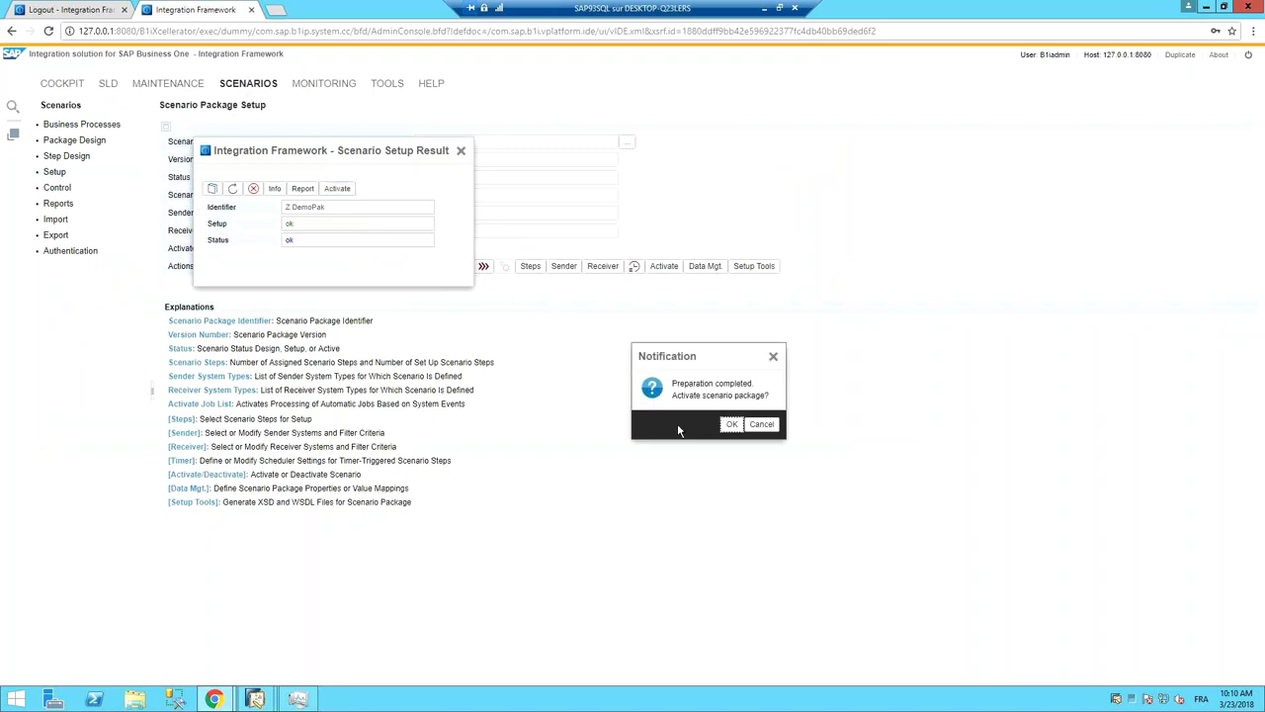
pyautogui.click(733, 425)
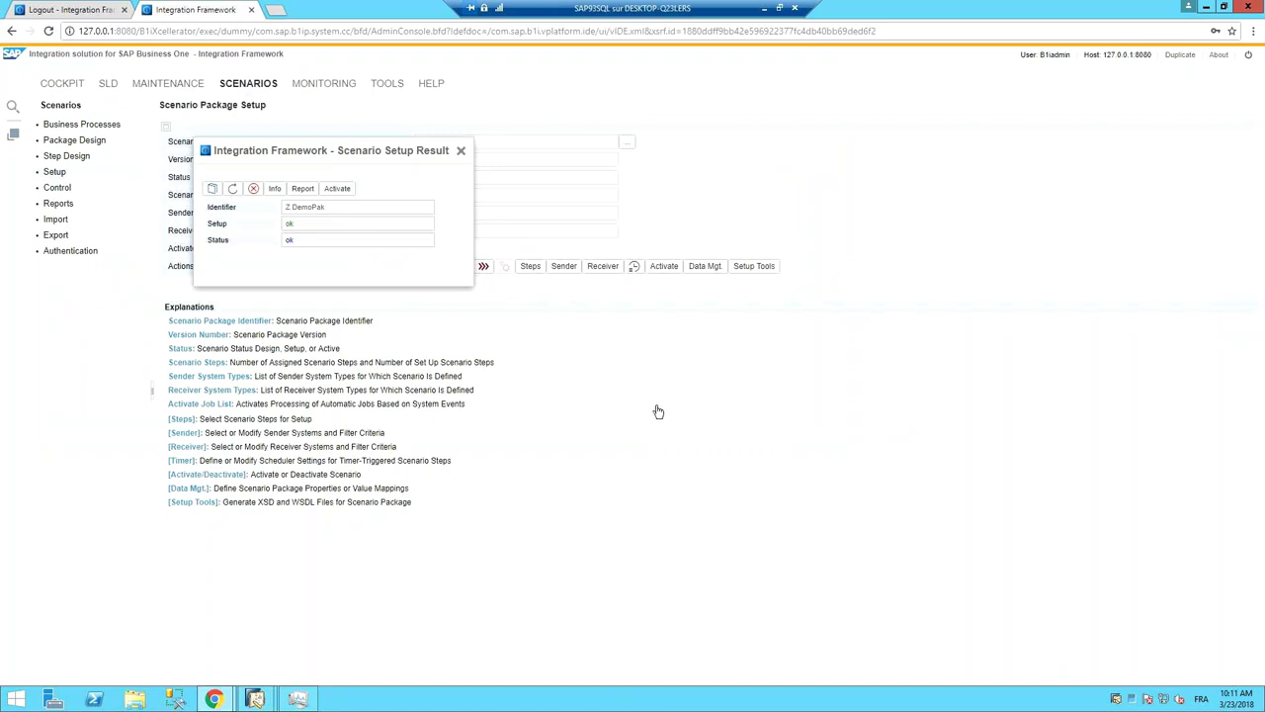
pyautogui.click(756, 425)
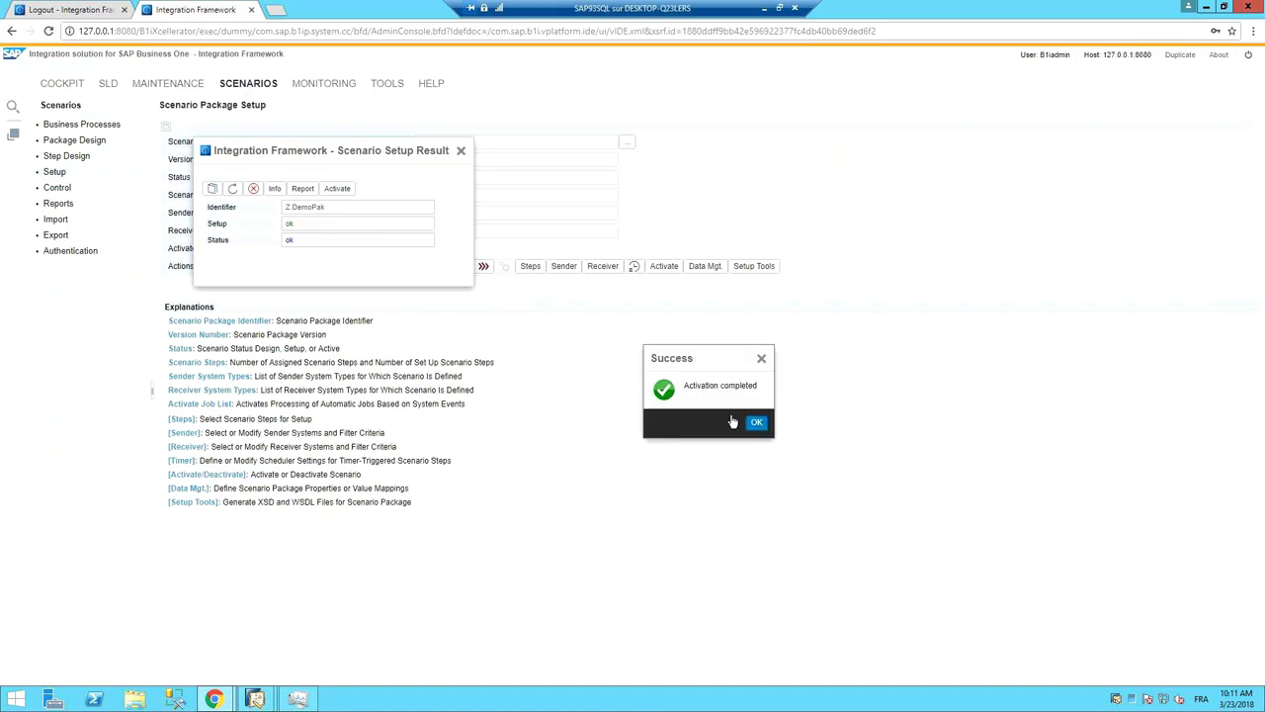
pyautogui.click(461, 152)
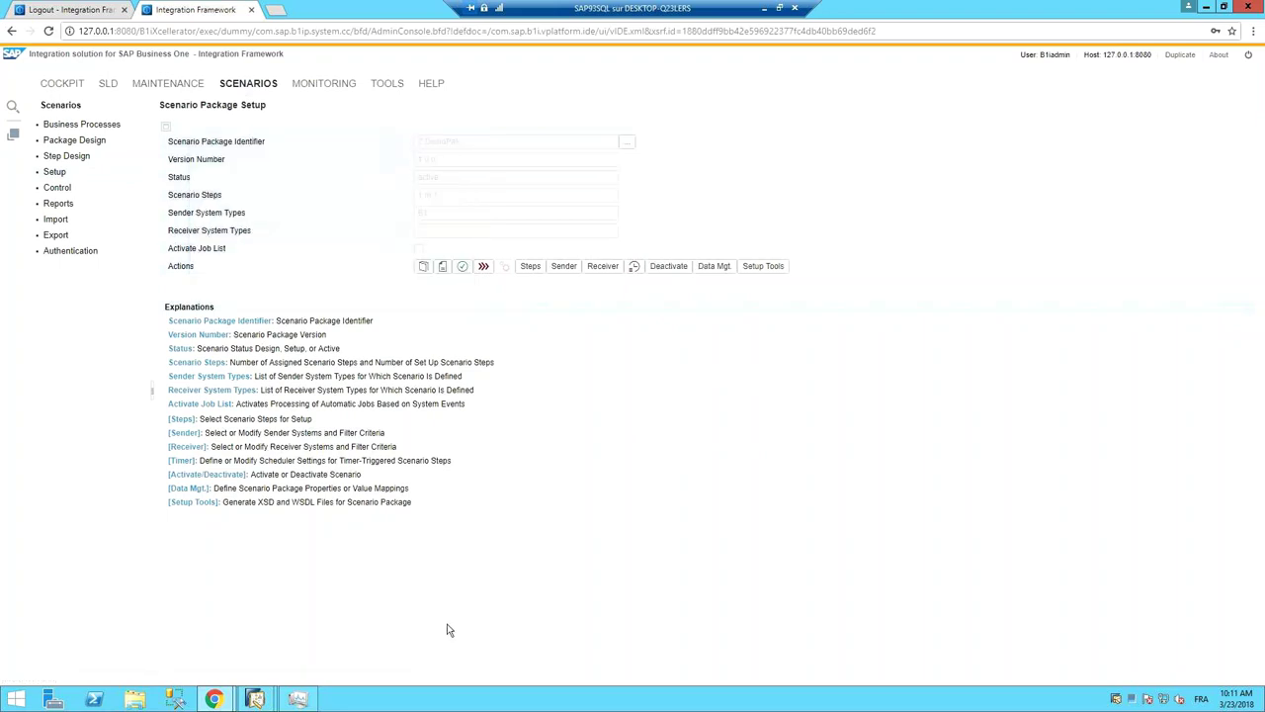
pyautogui.moveTo(265, 700)
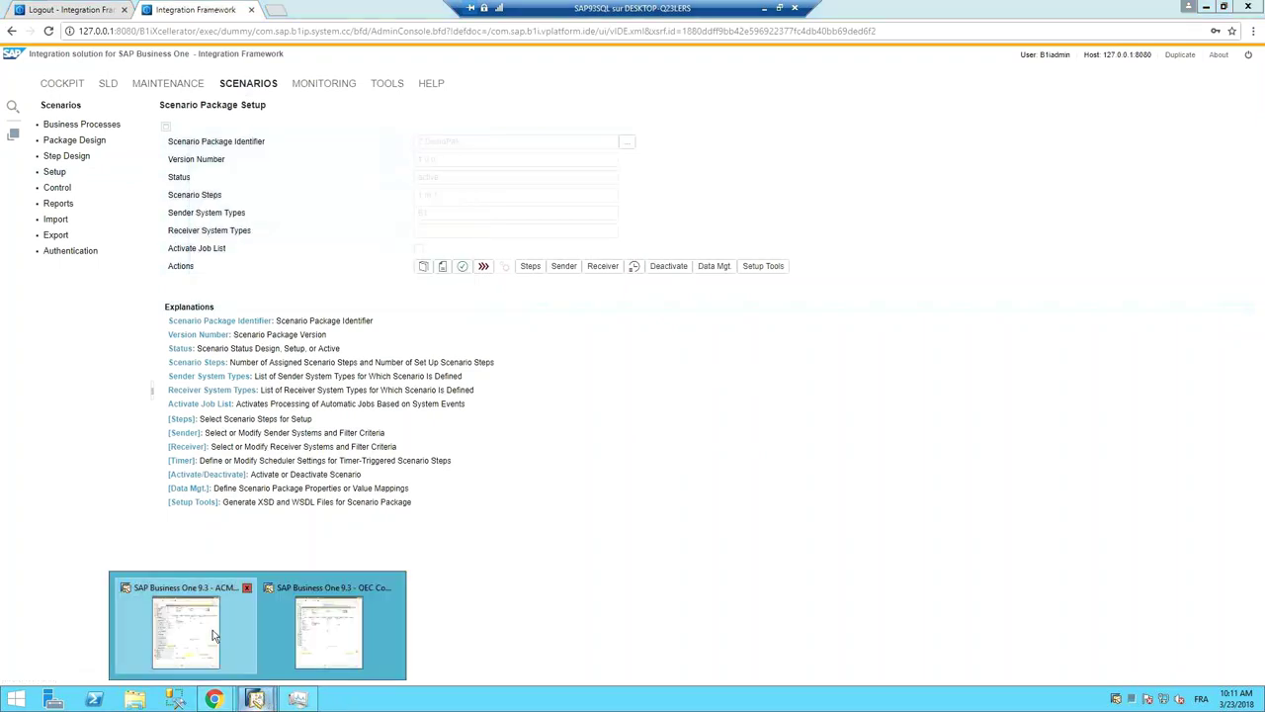
pyautogui.click(215, 636)
# Step: Update SMD Technologies' mobile phone in ACME Canada, then refresh the record in OEC Computers
pyautogui.click(304, 654)
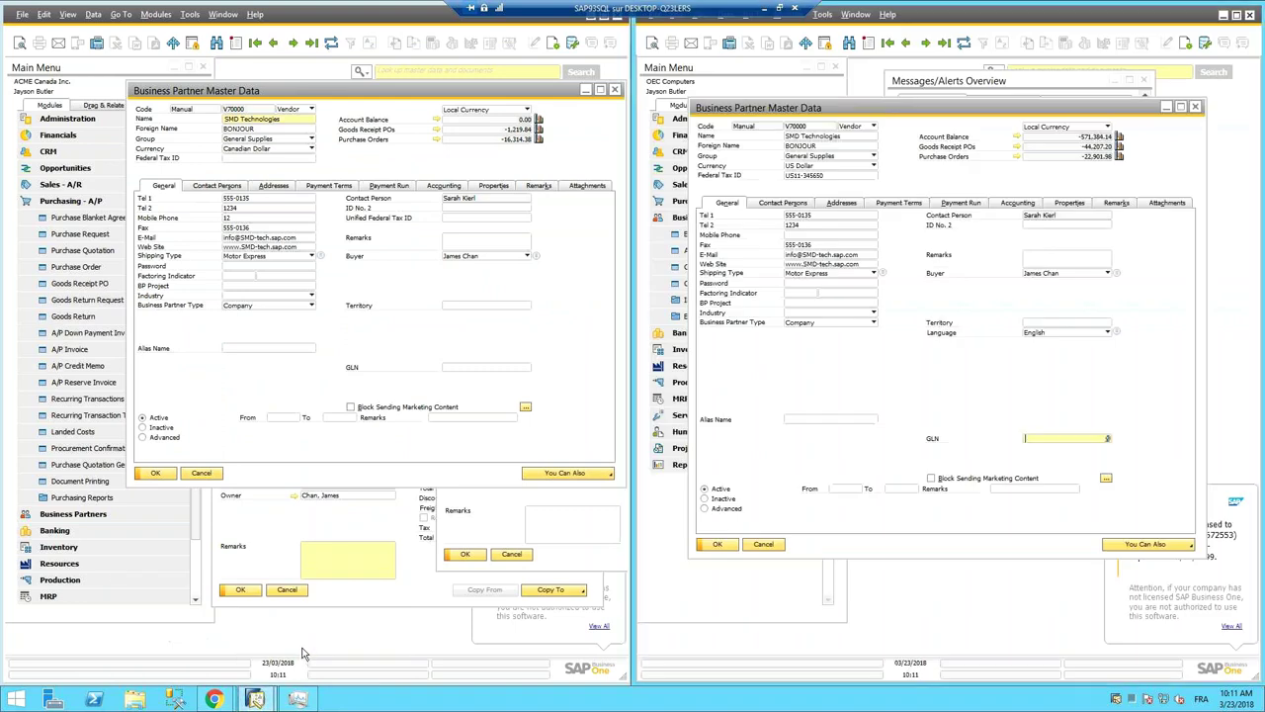
pyautogui.click(246, 219)
pyautogui.click(243, 217)
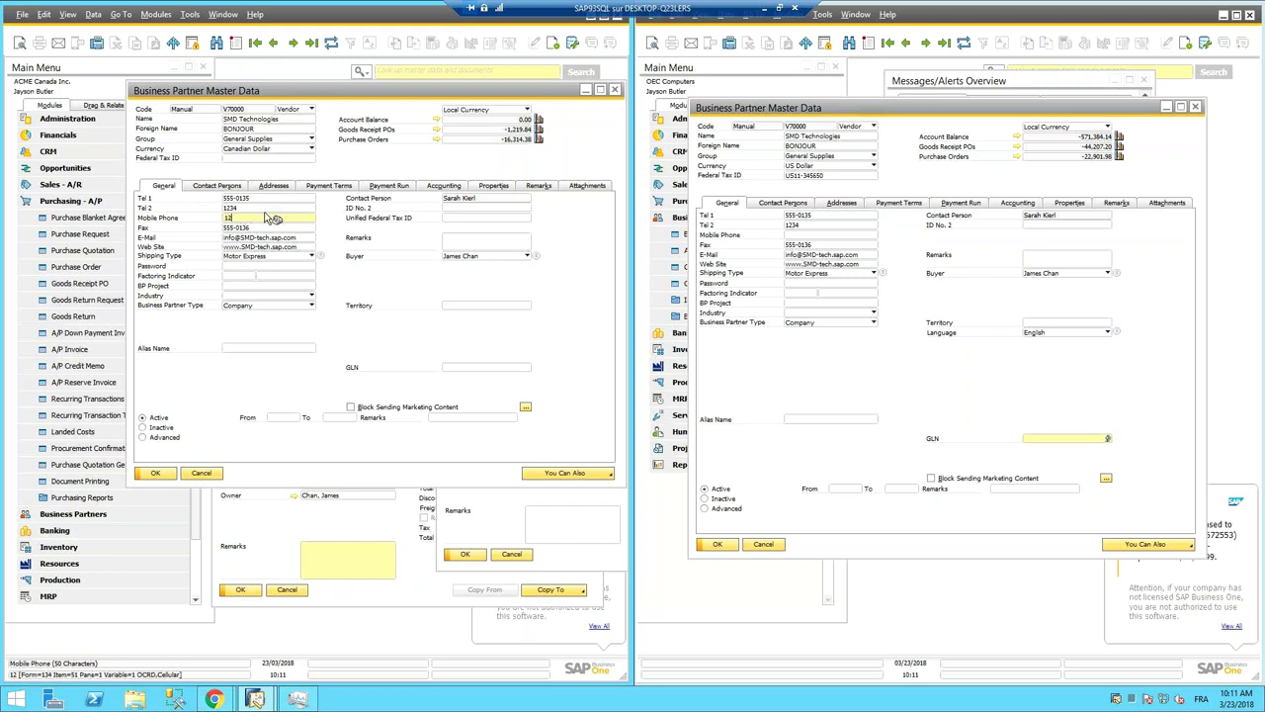
pyautogui.write('345')
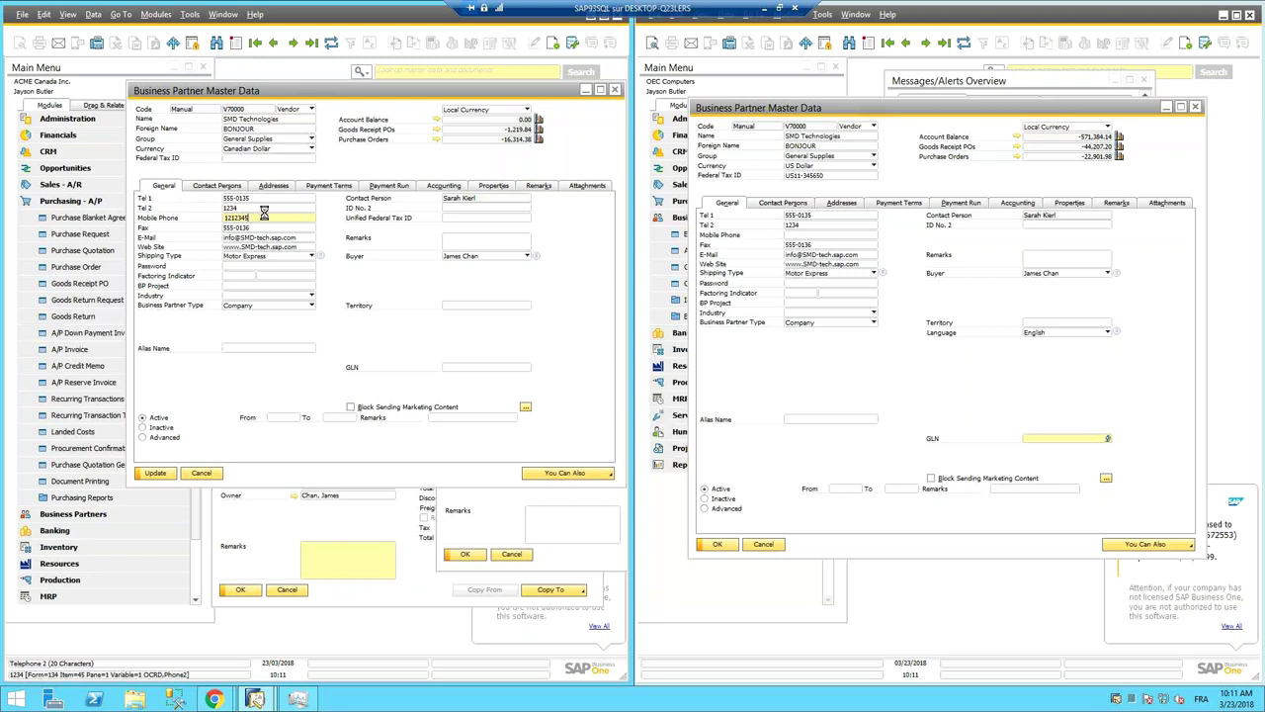
pyautogui.press('Return')
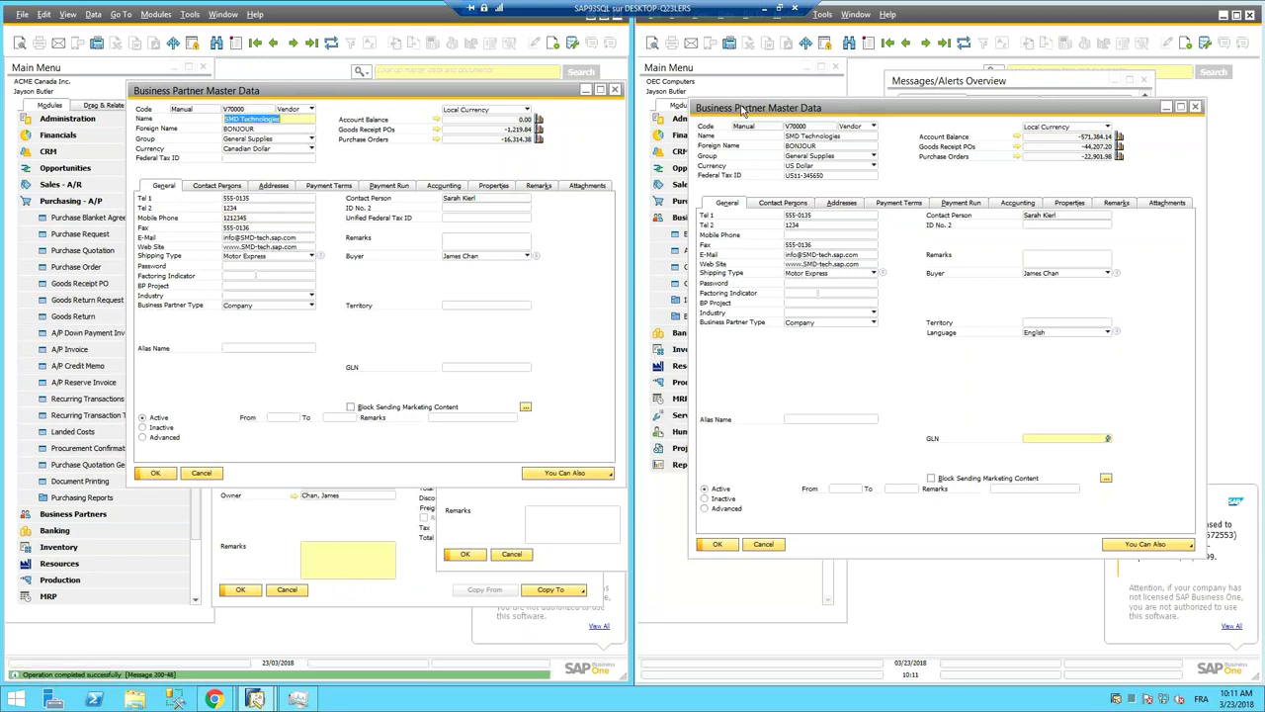
pyautogui.click(966, 46)
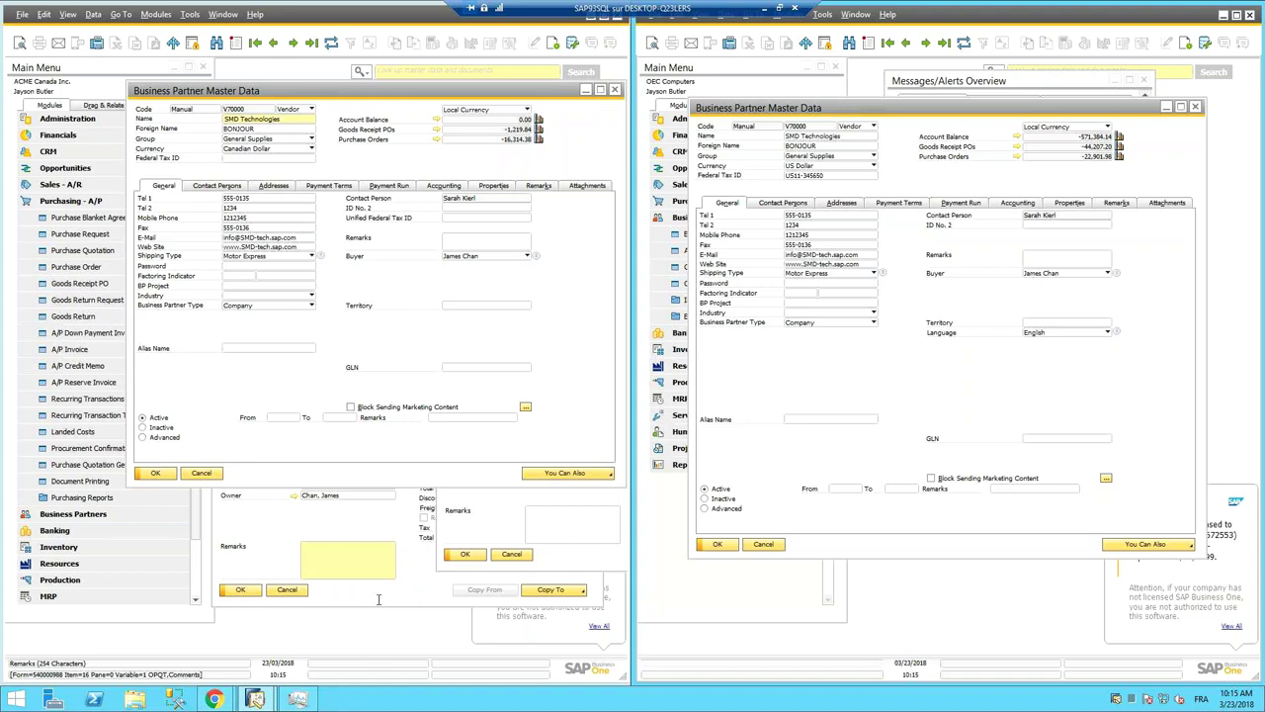
# Step: Minimize the remote session to show the B1iF PowerPoint slide 4
pyautogui.click(766, 10)
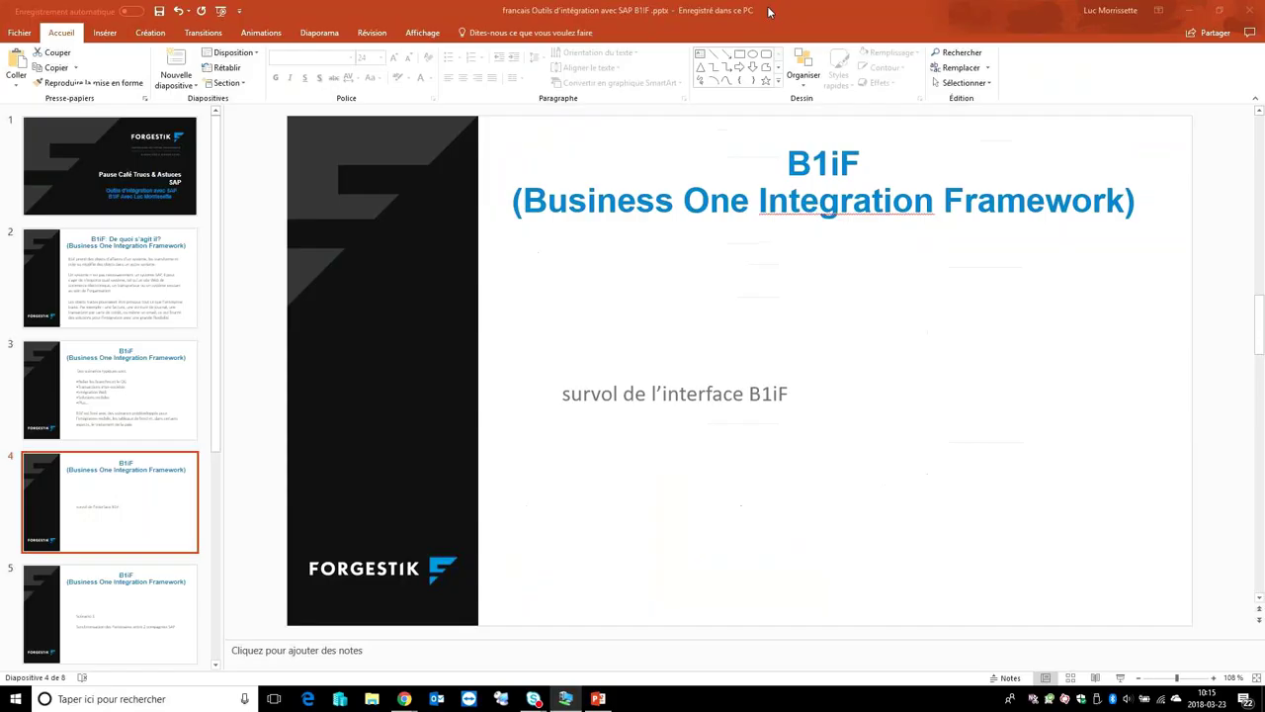
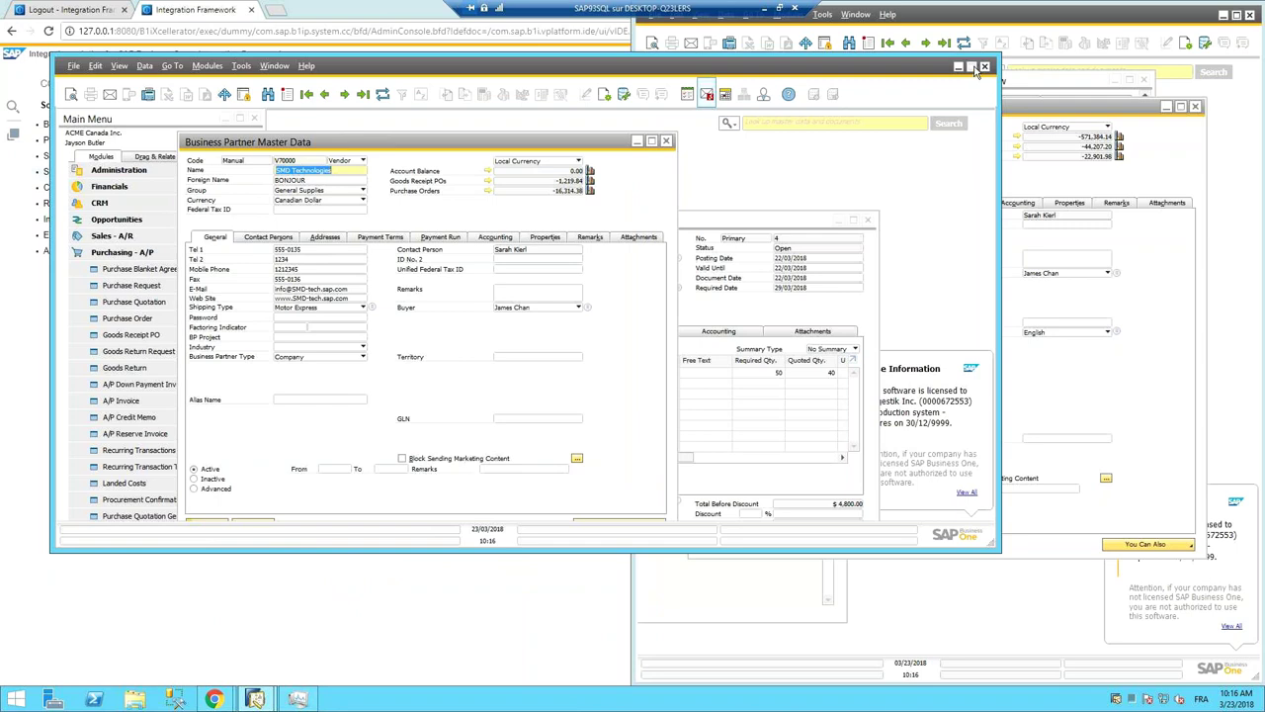
# Step: Maximize the window, close the vendor record, and duplicate the Acme Associates quotation as No. 7
pyautogui.click(971, 67)
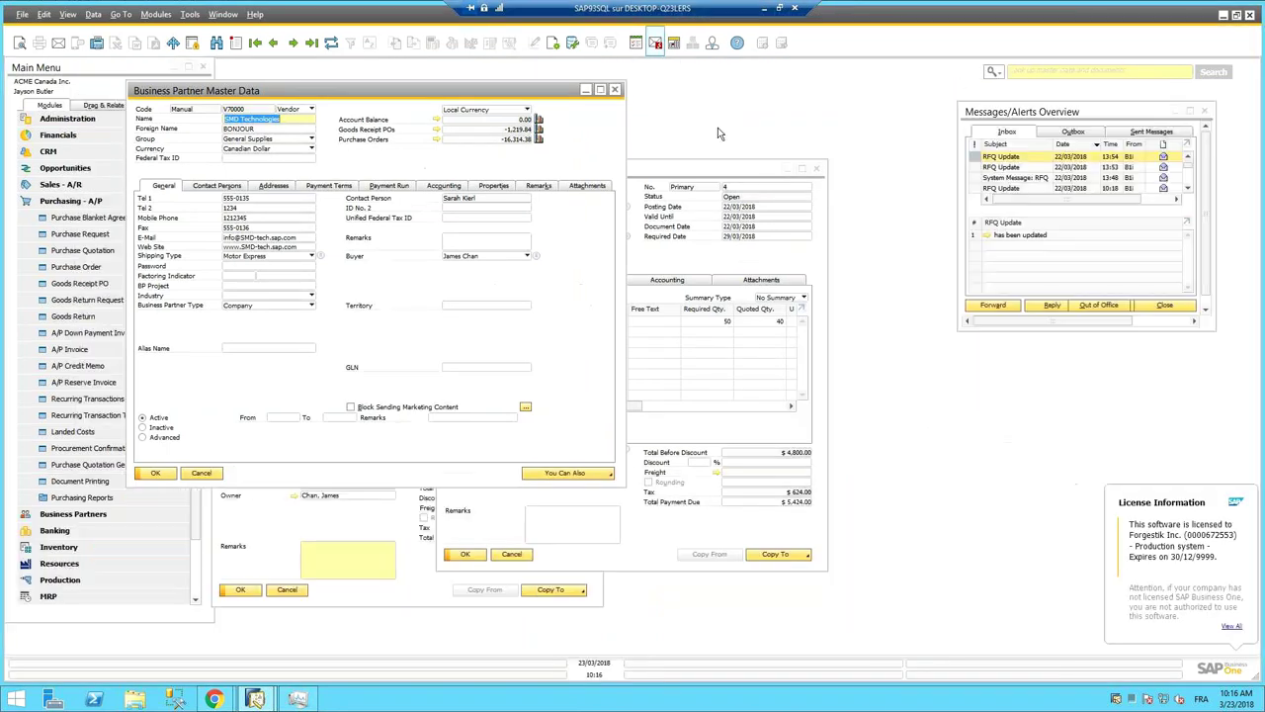
pyautogui.click(615, 90)
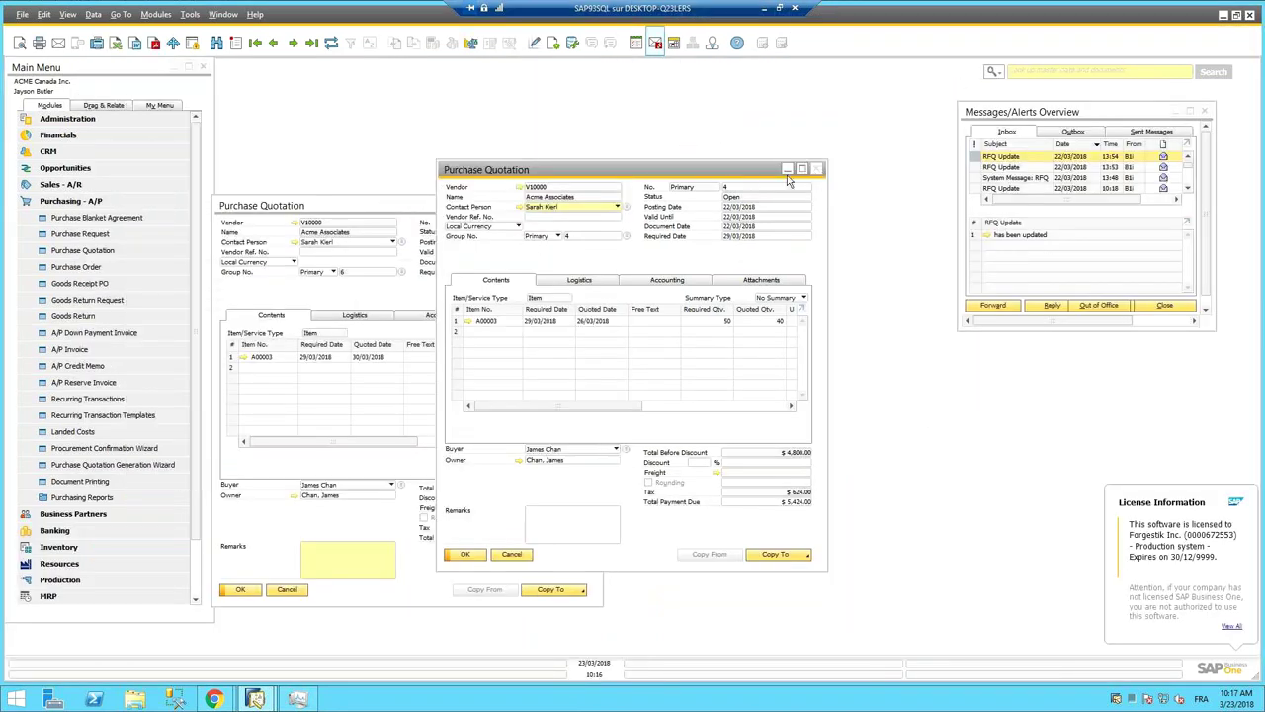
pyautogui.moveTo(721, 176); pyautogui.dragTo(579, 94)
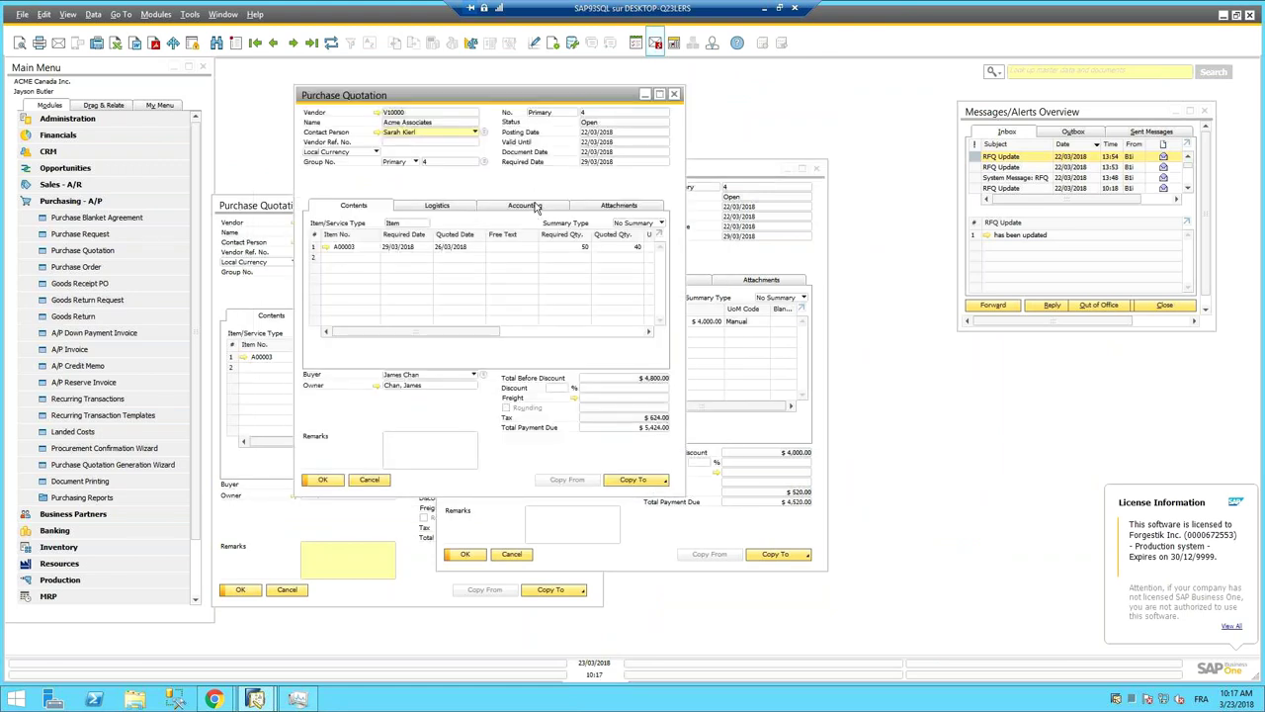
pyautogui.rightClick(456, 179)
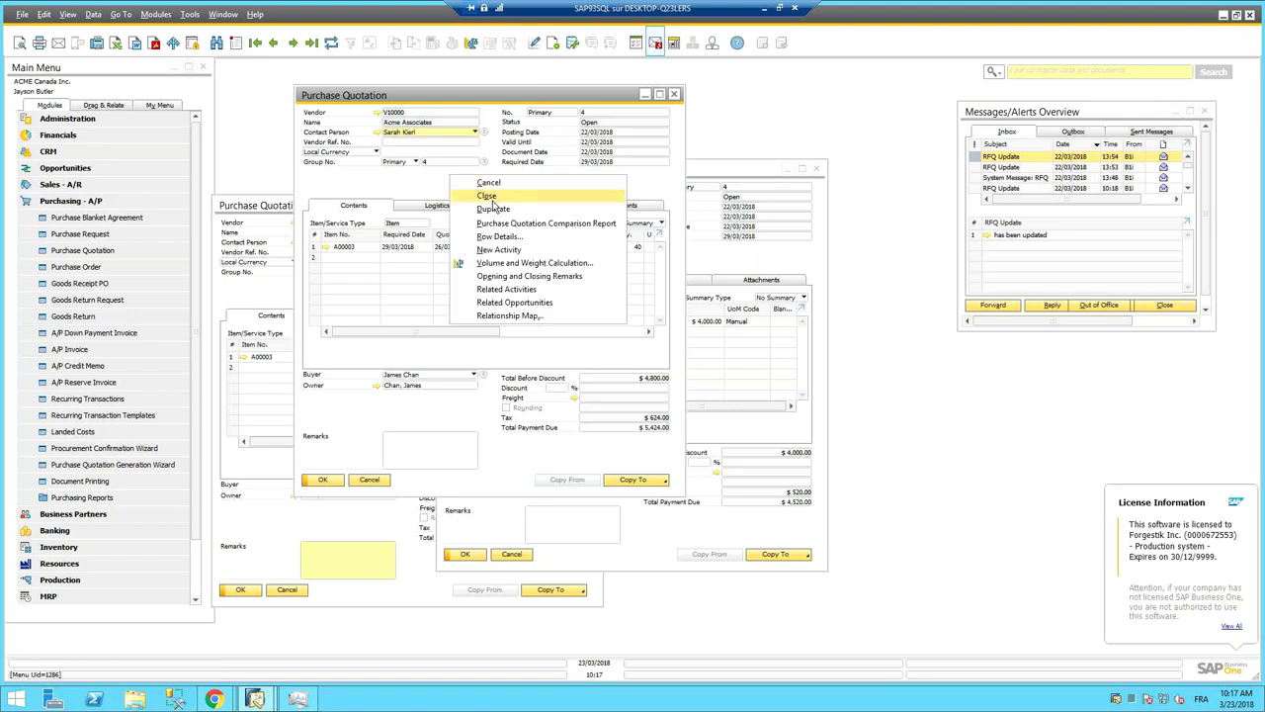
pyautogui.click(494, 208)
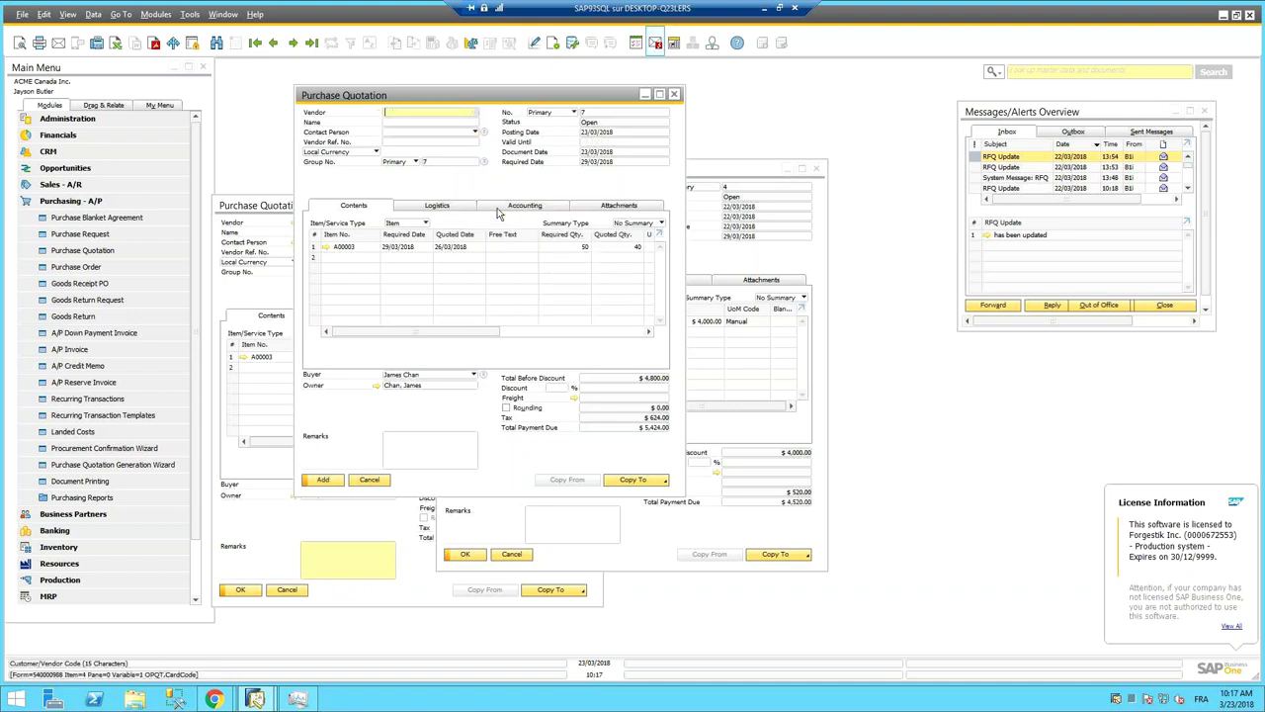
# Step: Select SMD Technologies (V70000) as the quotation's vendor
pyautogui.click(476, 113)
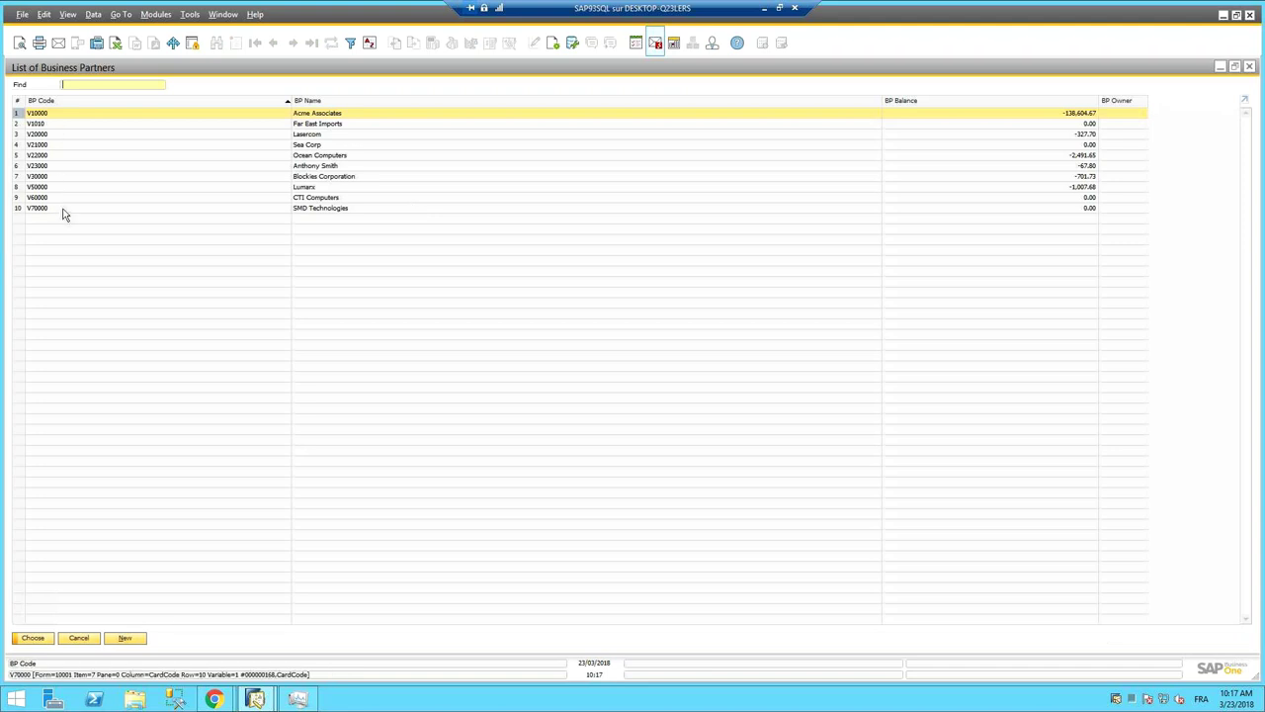
pyautogui.click(63, 210)
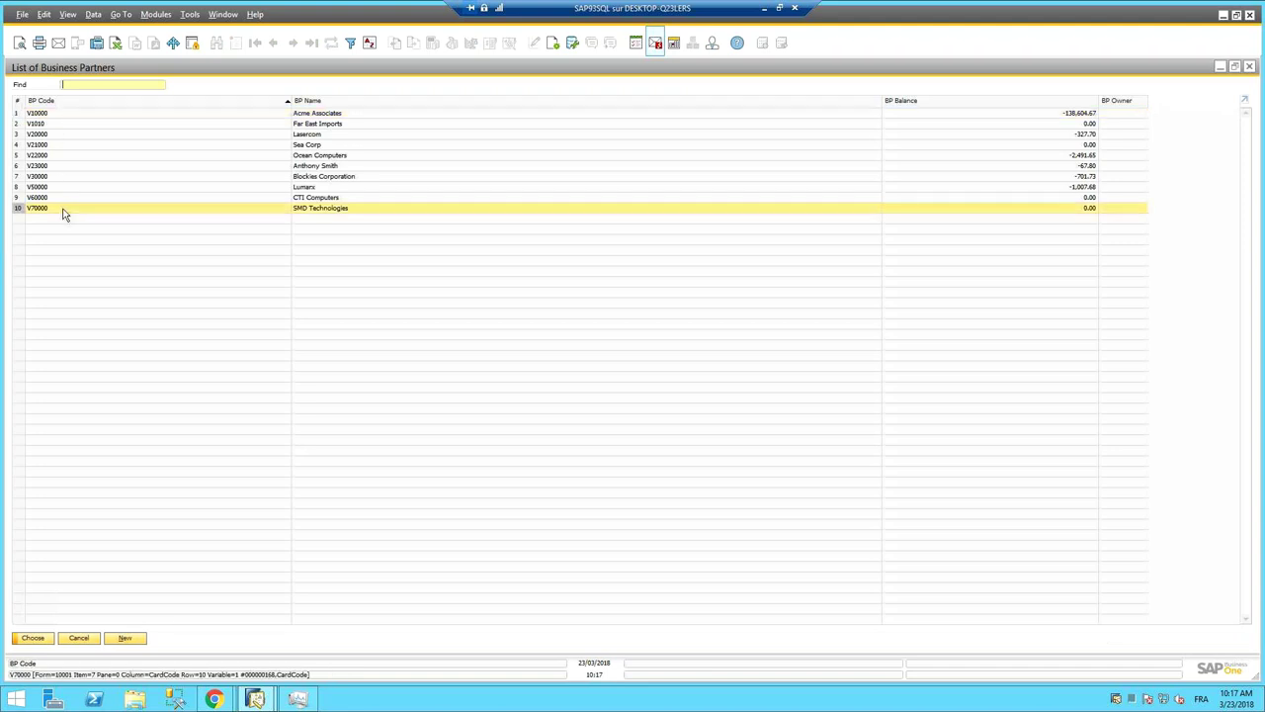
pyautogui.doubleClick(63, 210)
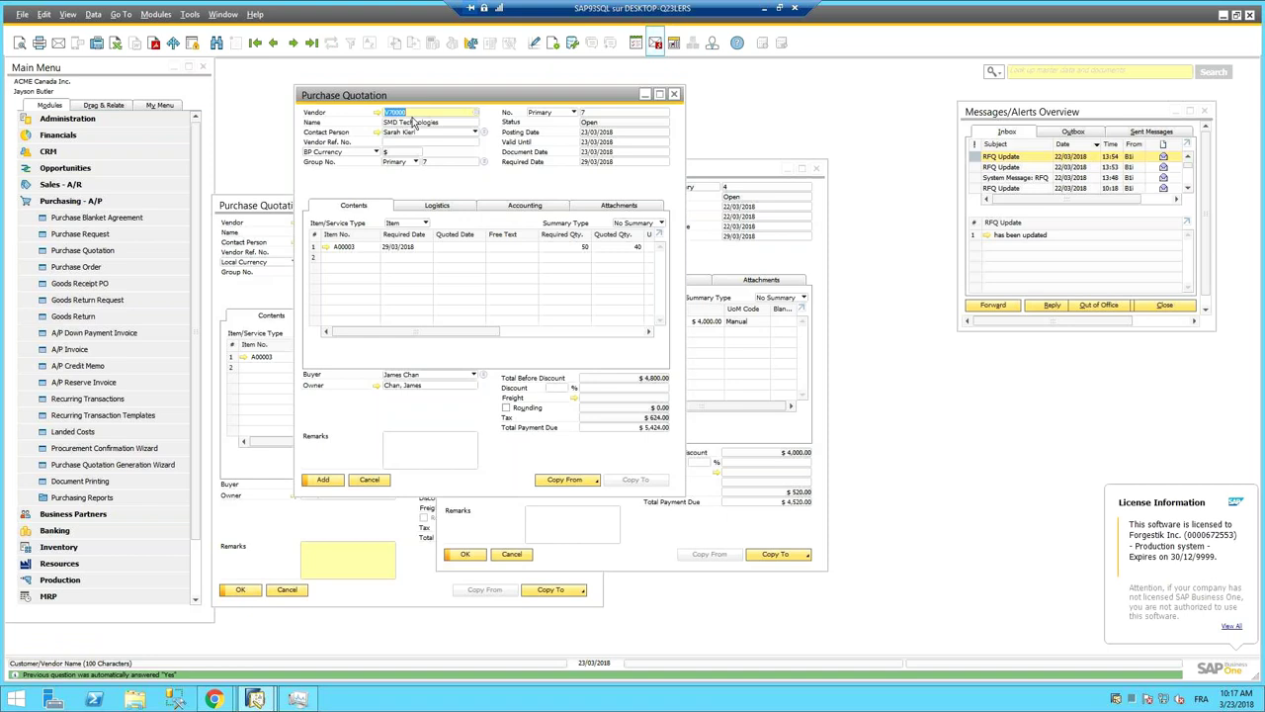
# Step: Clear line 1's quoted quantity and correct its required quantity entry
pyautogui.click(613, 249)
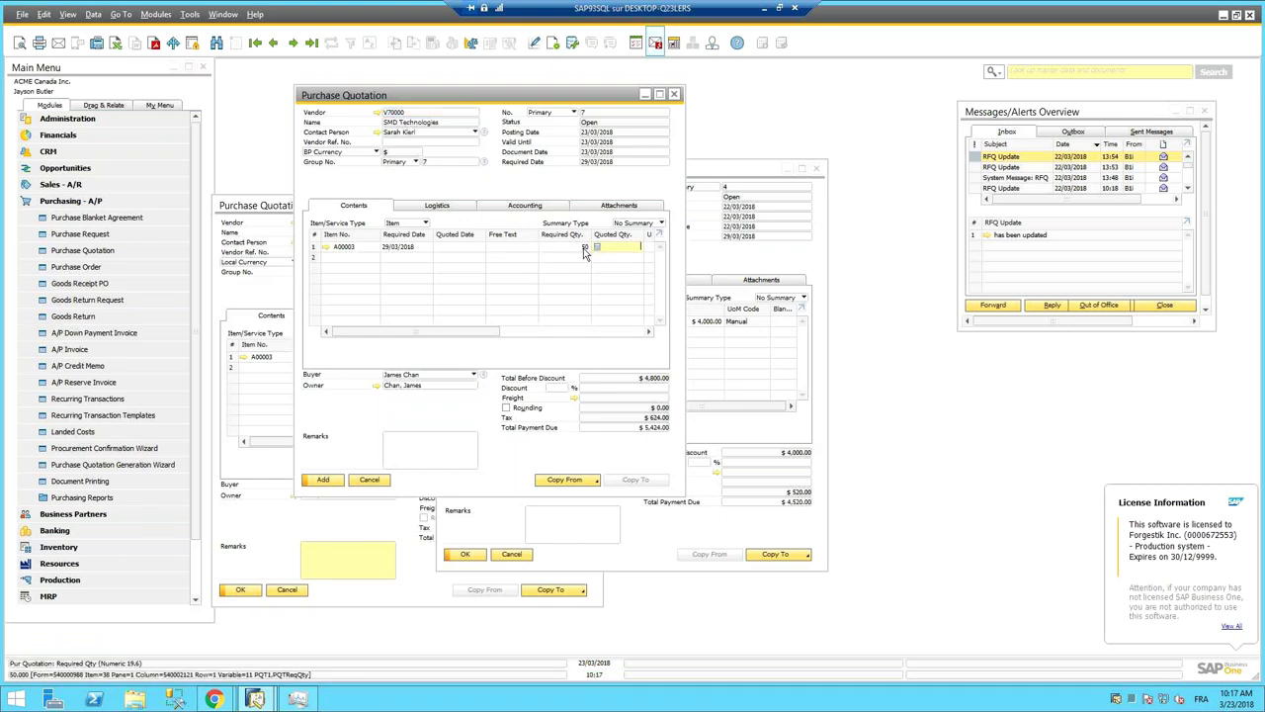
pyautogui.press('Tab')
pyautogui.press('Tab')
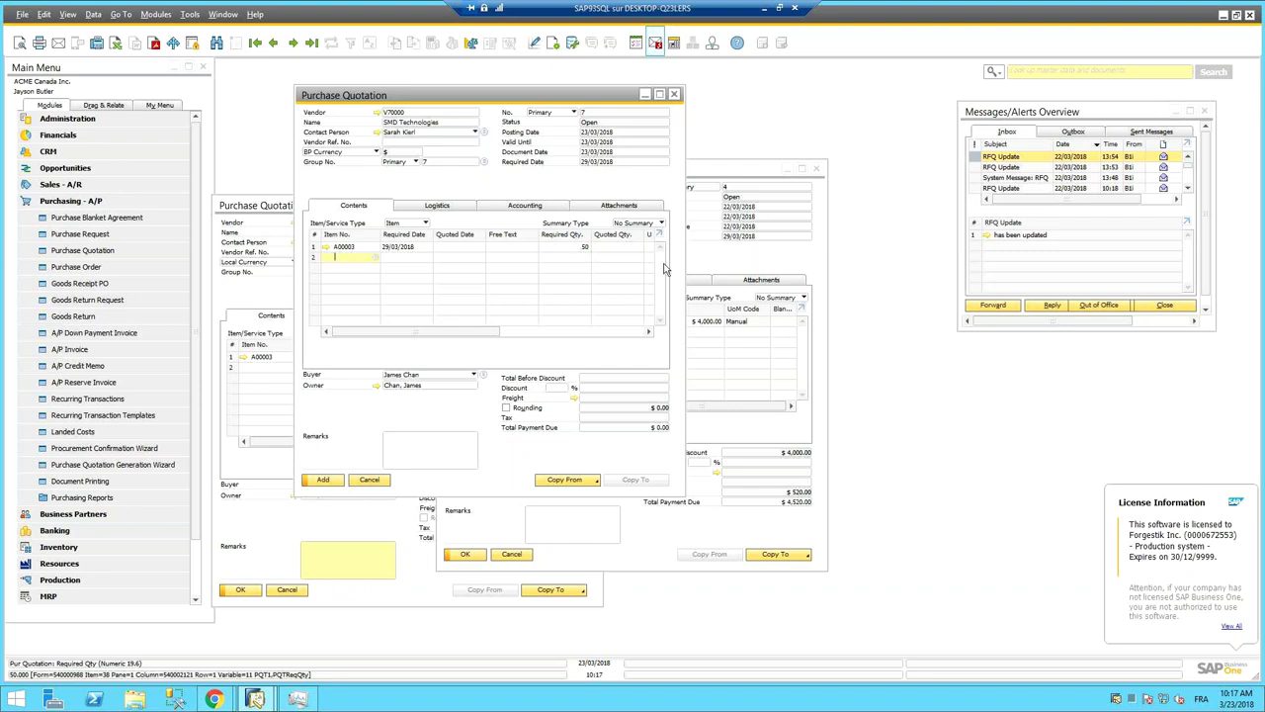
pyautogui.click(580, 247)
pyautogui.press('Tab')
pyautogui.write('20')
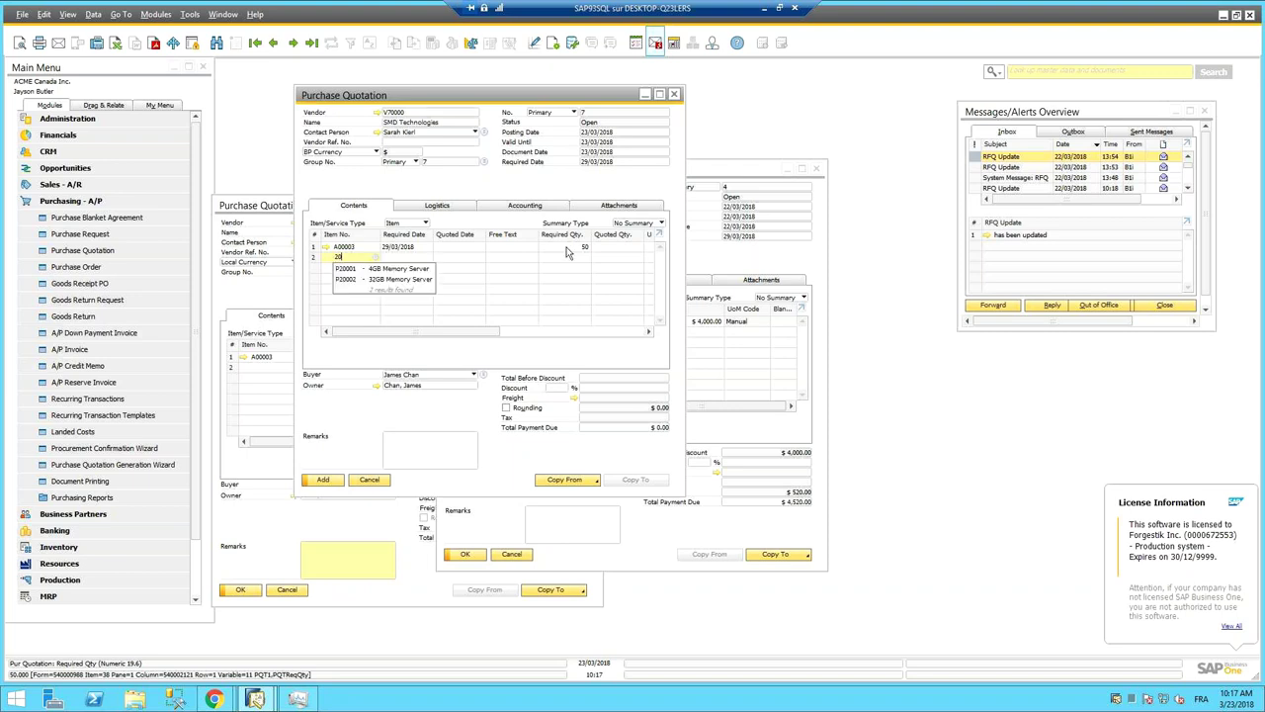
pyautogui.press('BackSpace')
pyautogui.press('BackSpace')
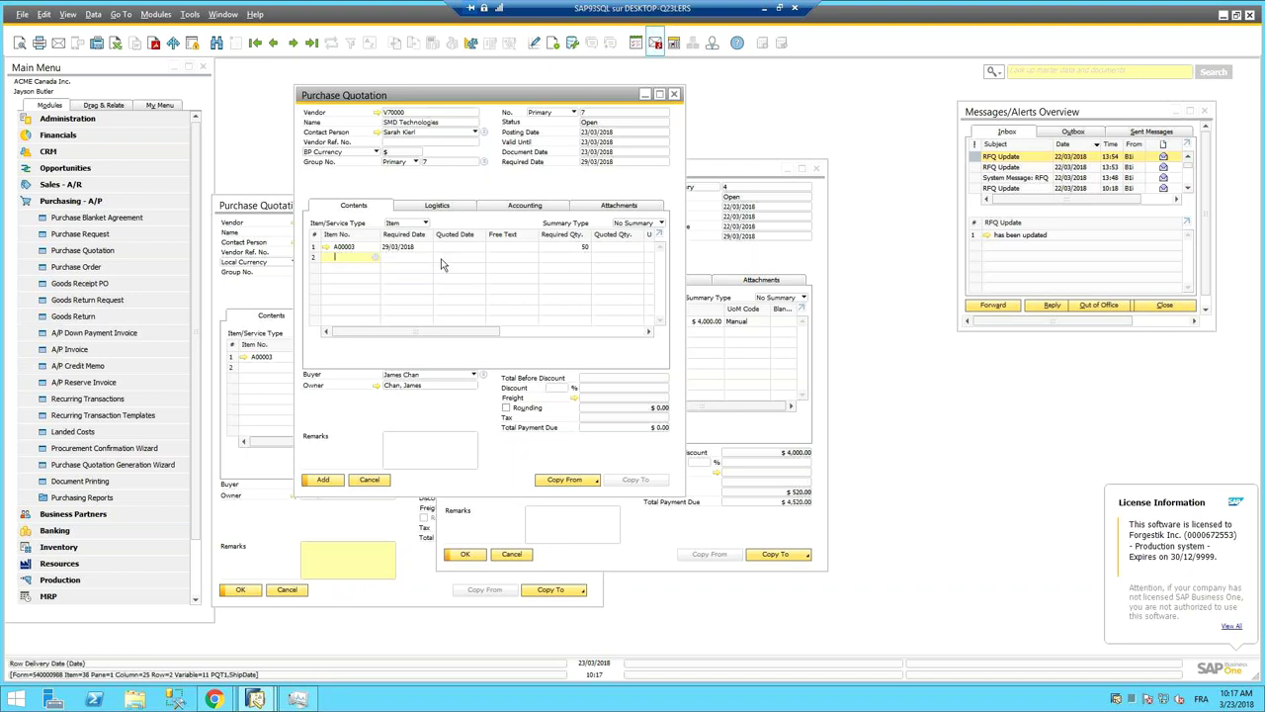
pyautogui.click(569, 247)
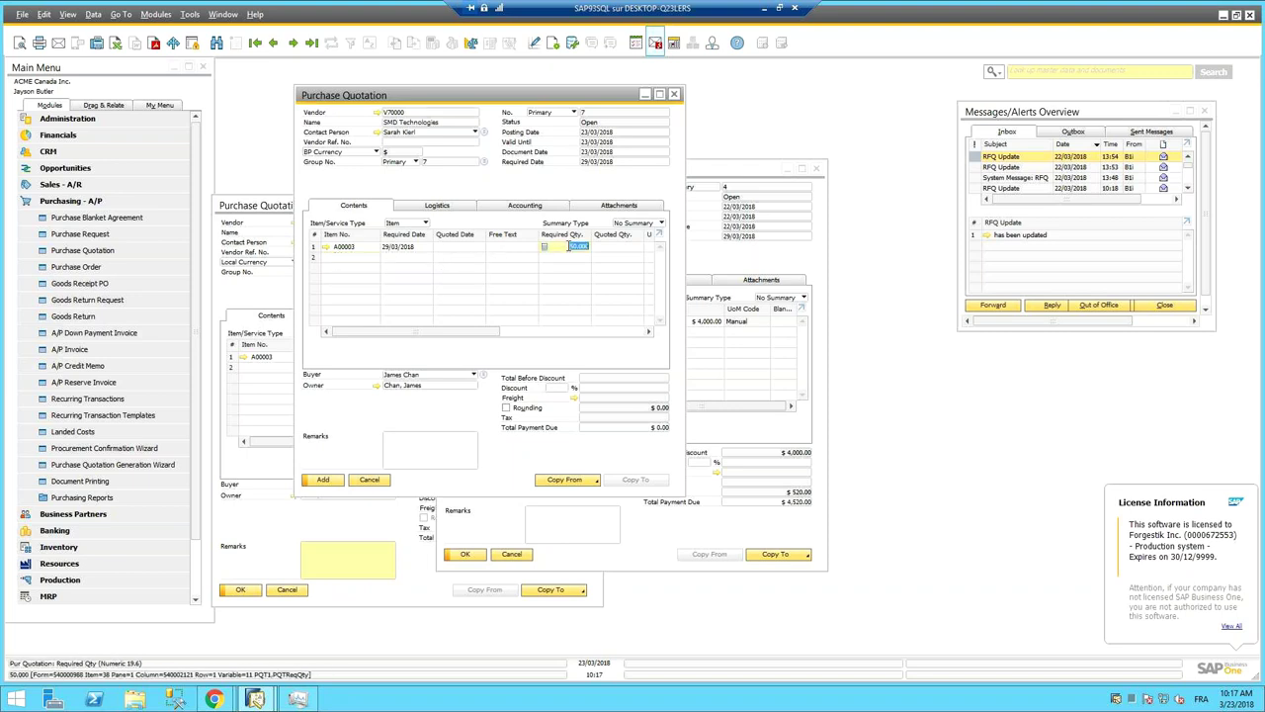
pyautogui.write('20')
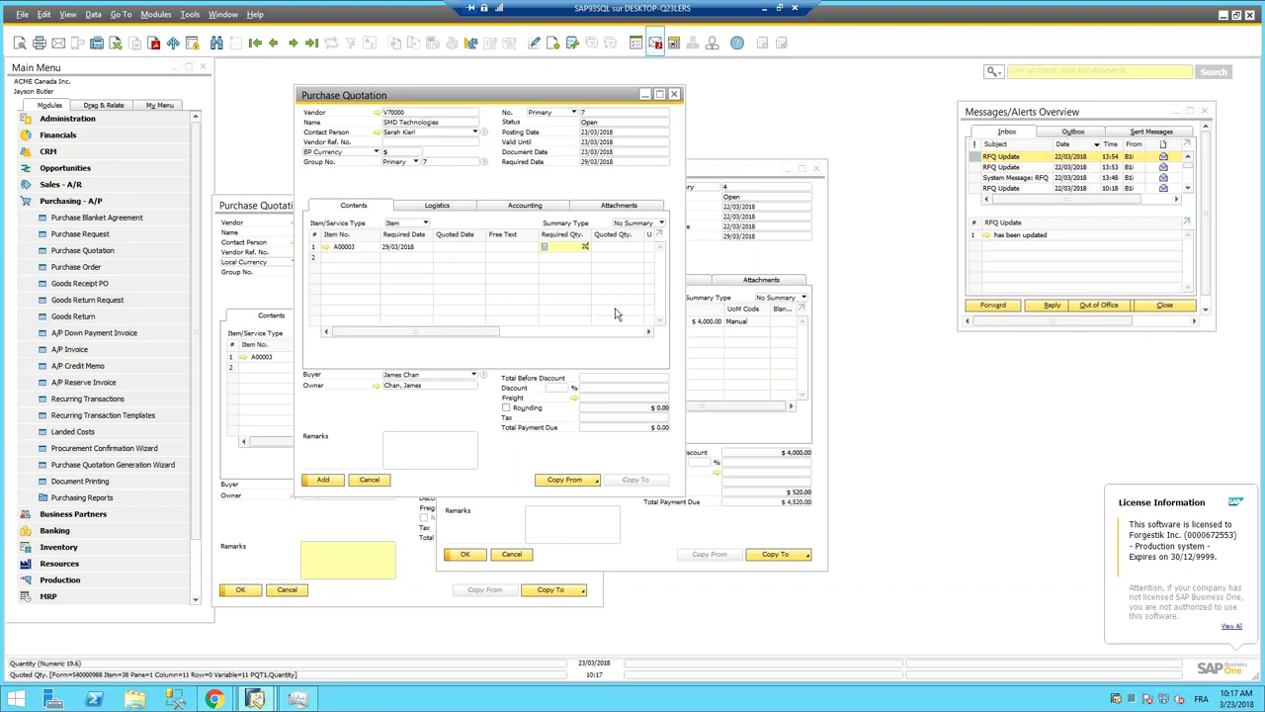
# Step: Delete the $120.00 unit price on line 1
pyautogui.click(642, 331)
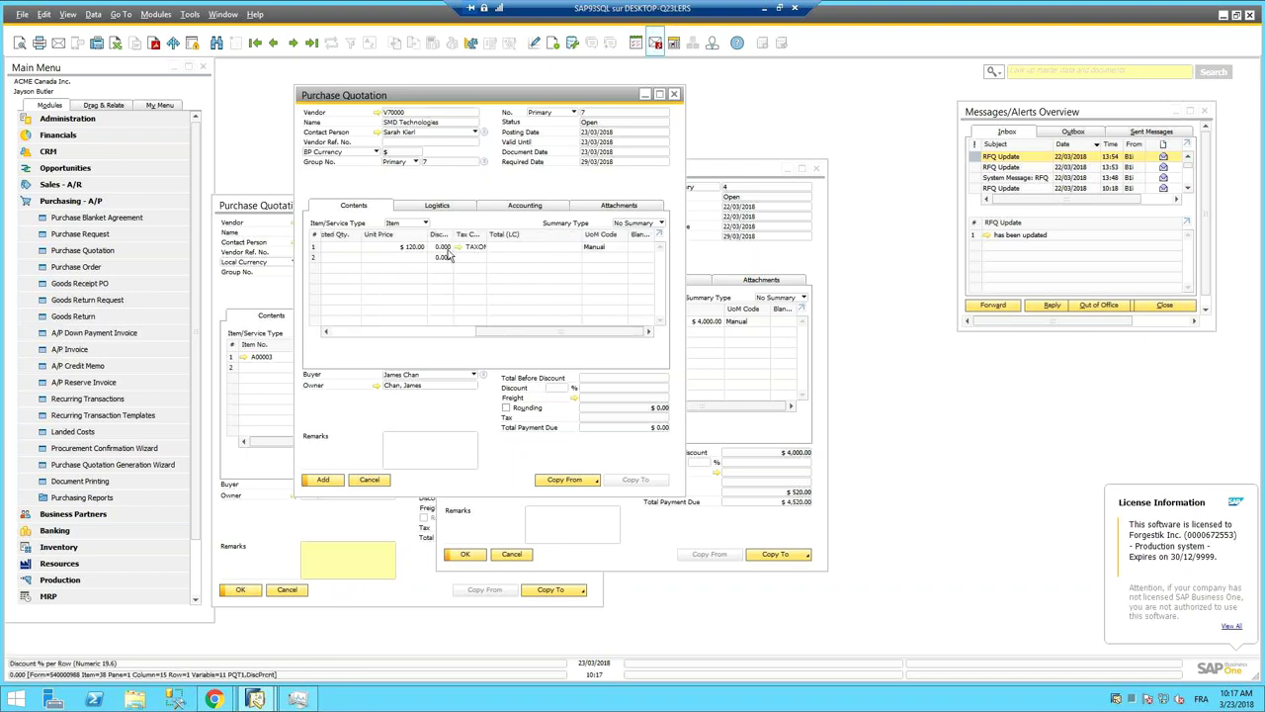
pyautogui.click(417, 246)
pyautogui.press('Delete')
pyautogui.click(549, 246)
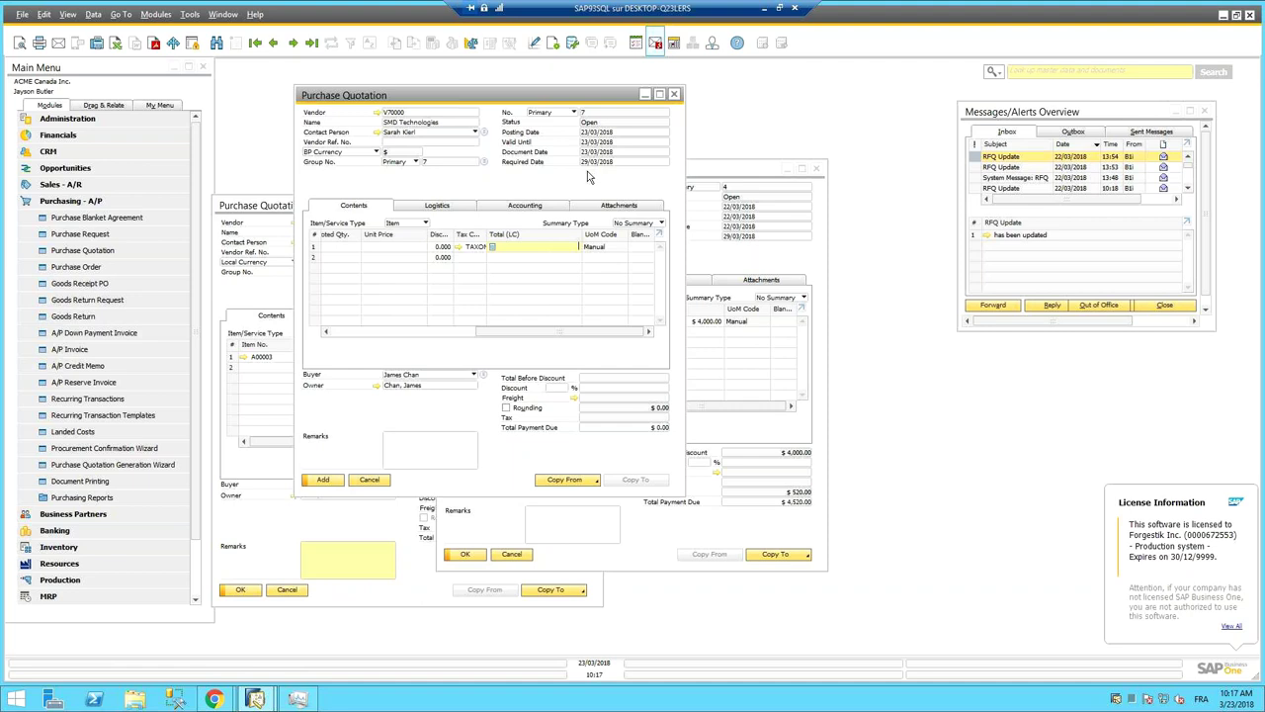
# Step: Overwrite the SMD Technologies contact person's e-mail address, update it, and return to the quotation
pyautogui.click(376, 131)
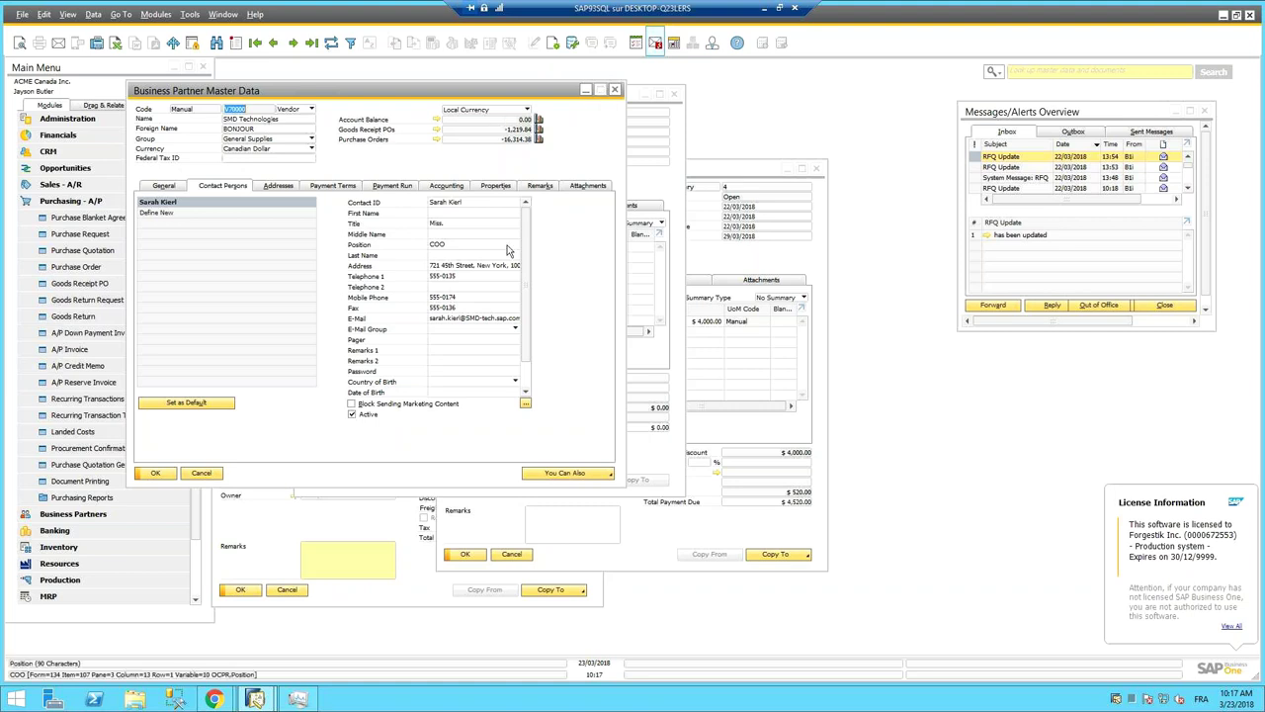
pyautogui.click(480, 320)
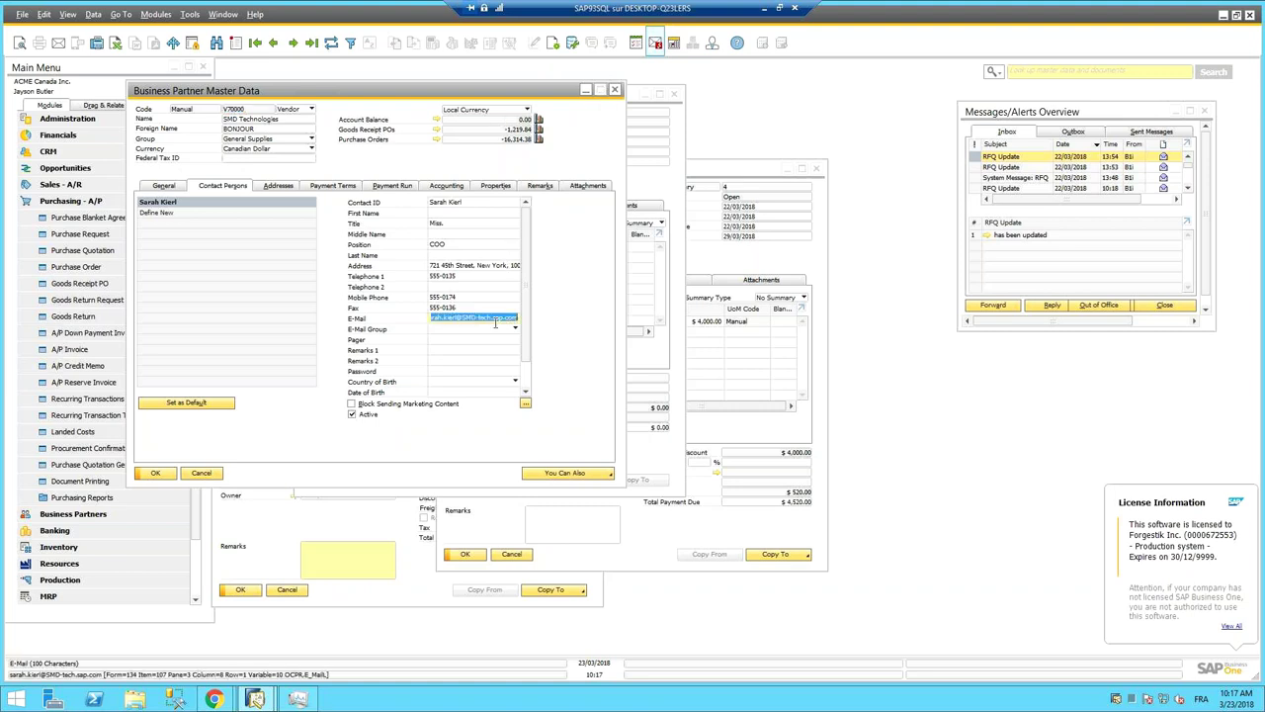
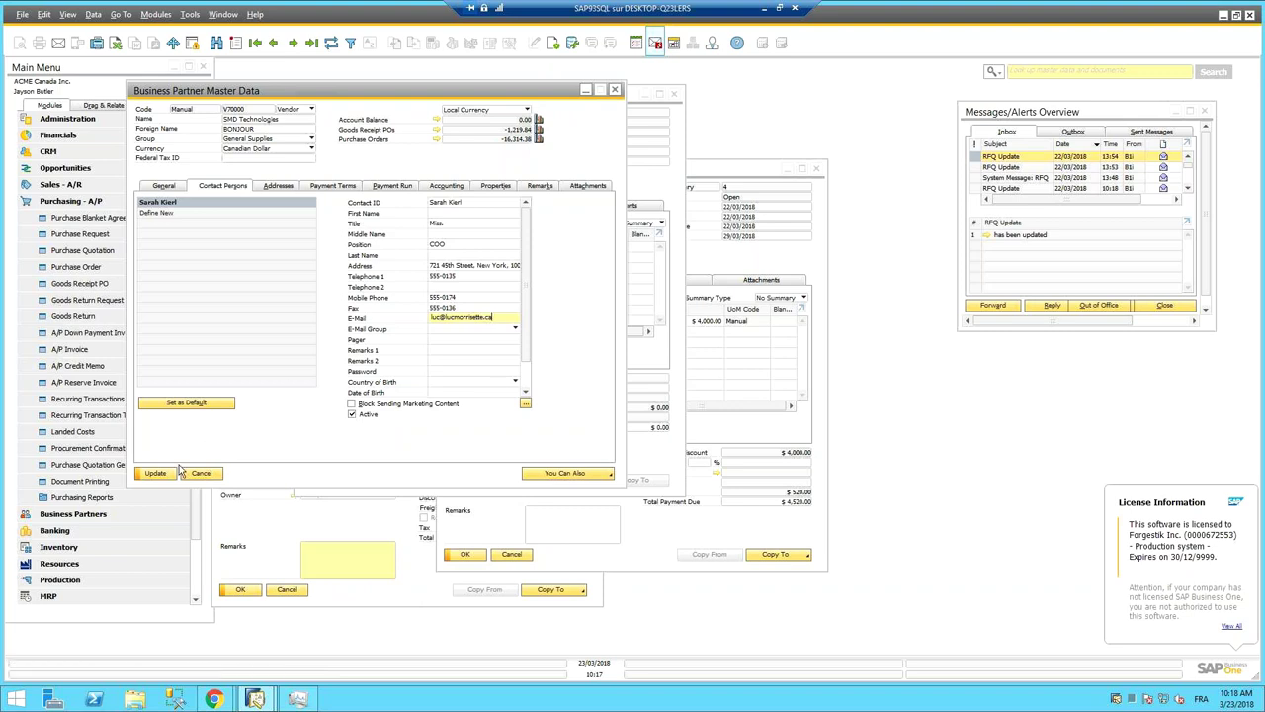
pyautogui.click(155, 474)
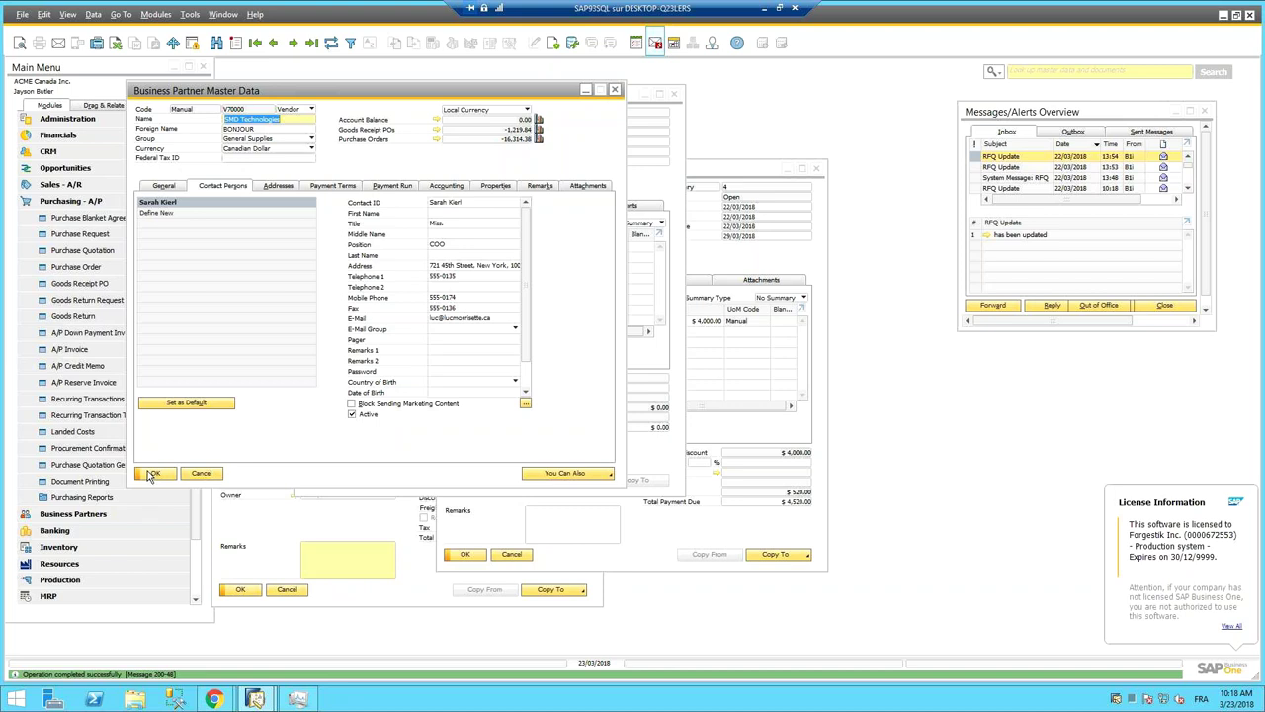
pyautogui.click(153, 474)
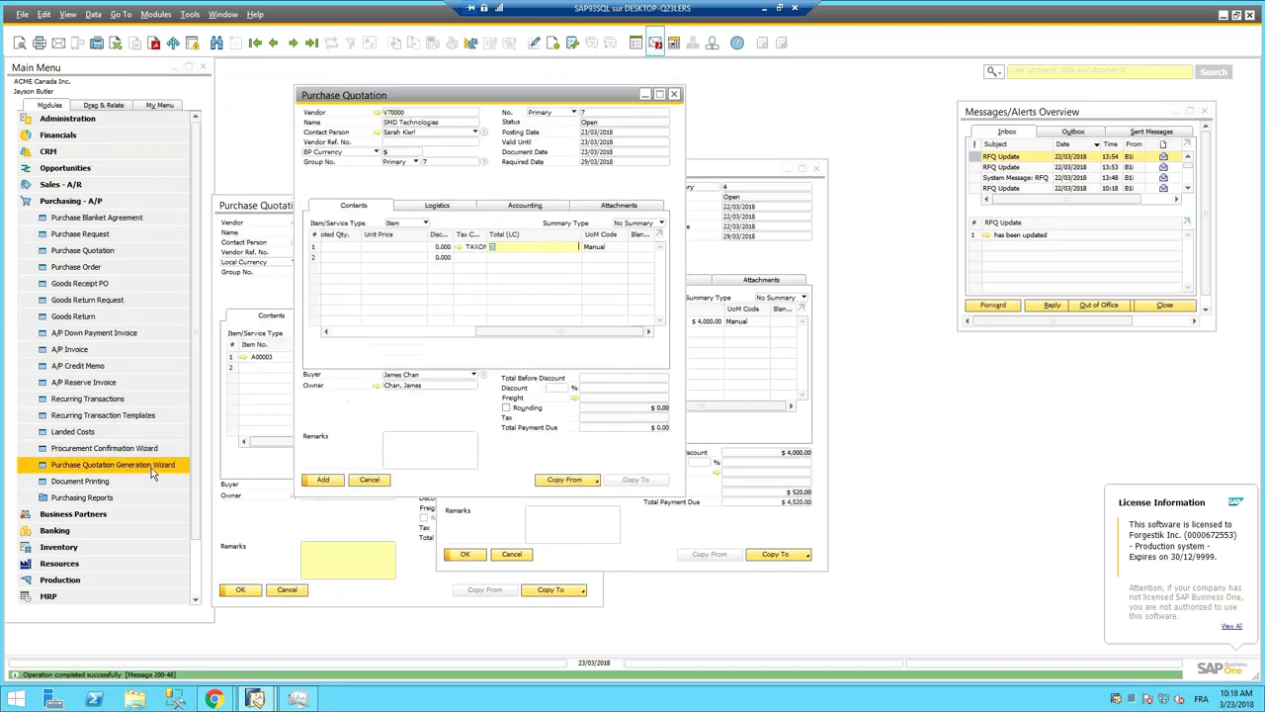
# Step: Recheck the contact person, enable Create Online Quotation on Logistics, and add quotation 7
pyautogui.click(377, 132)
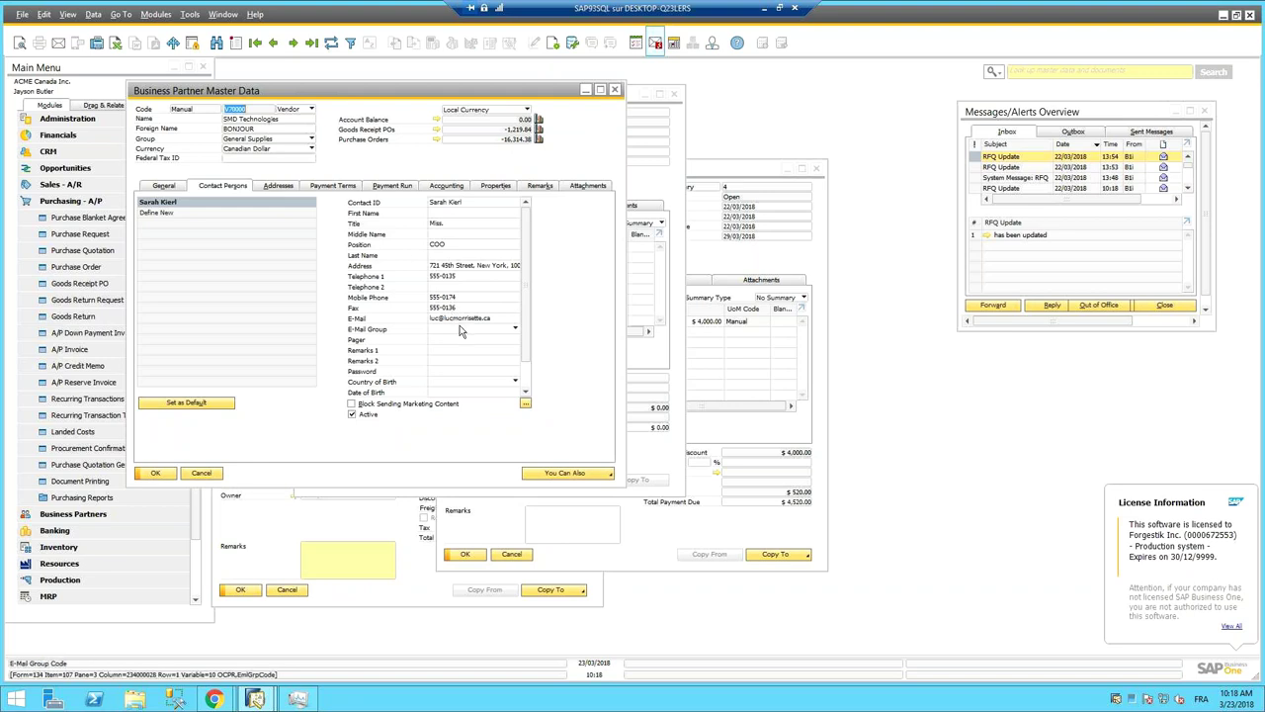
pyautogui.click(169, 472)
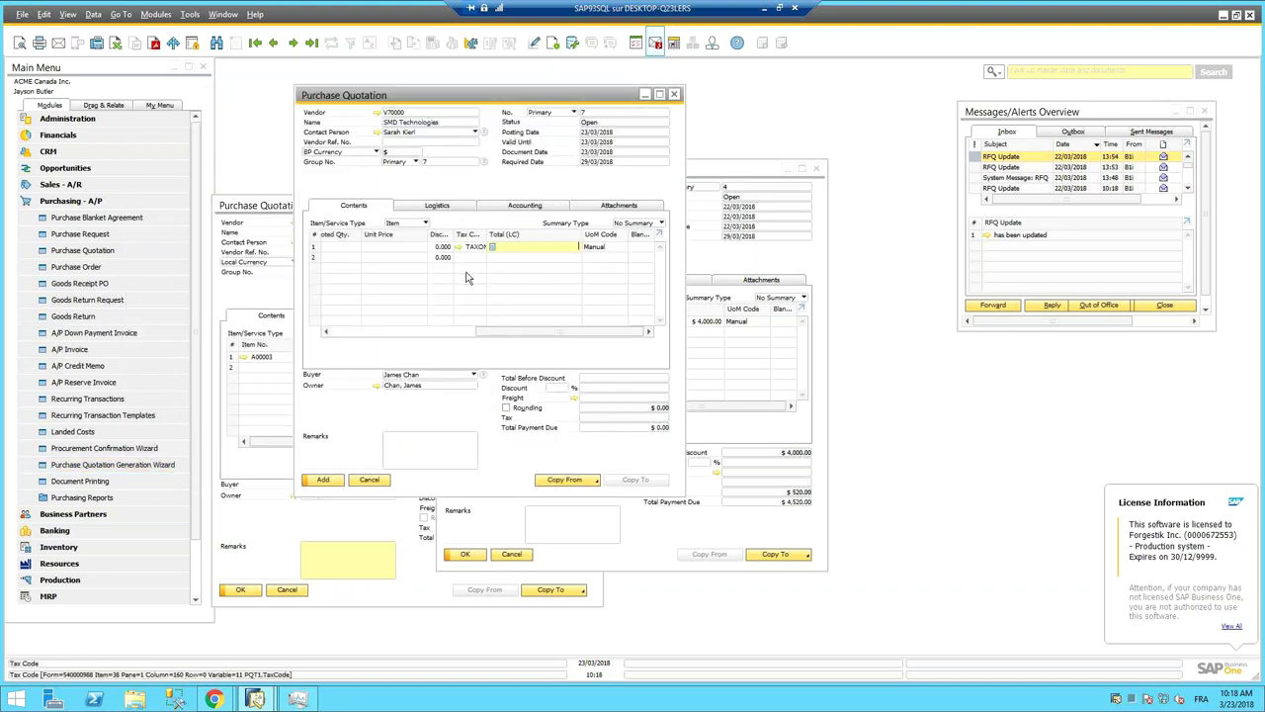
pyautogui.click(441, 208)
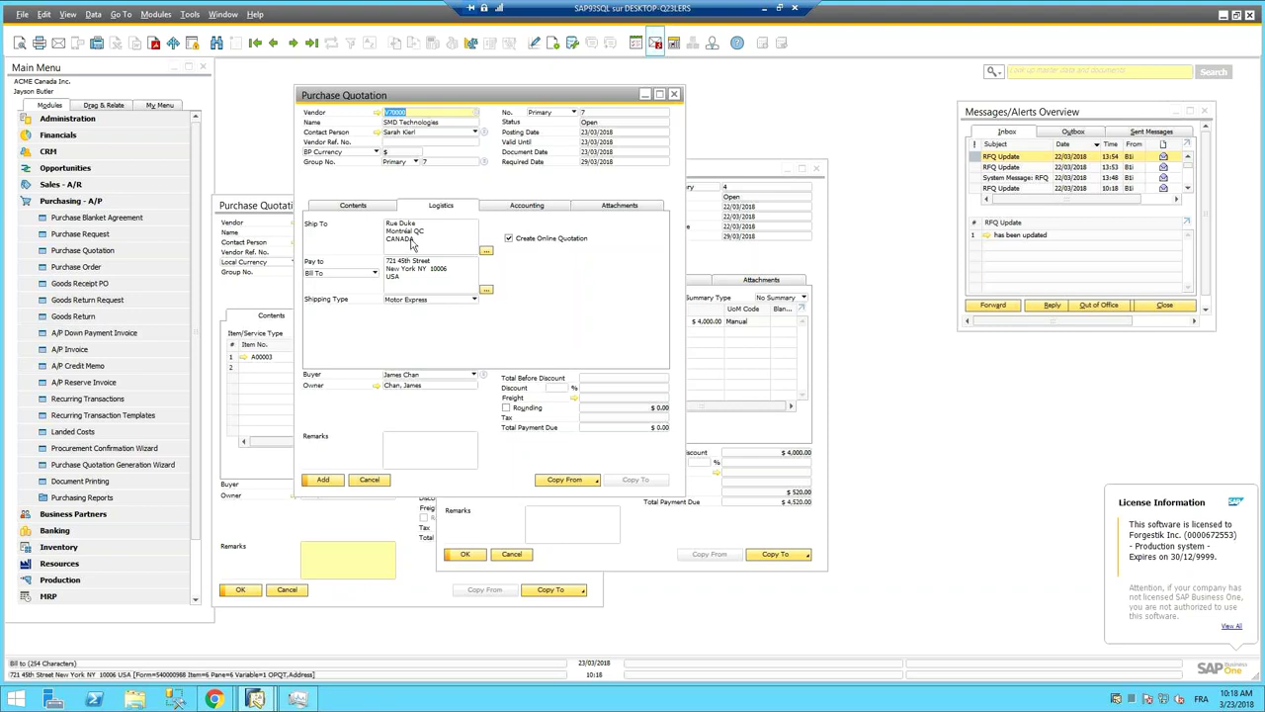
pyautogui.click(359, 206)
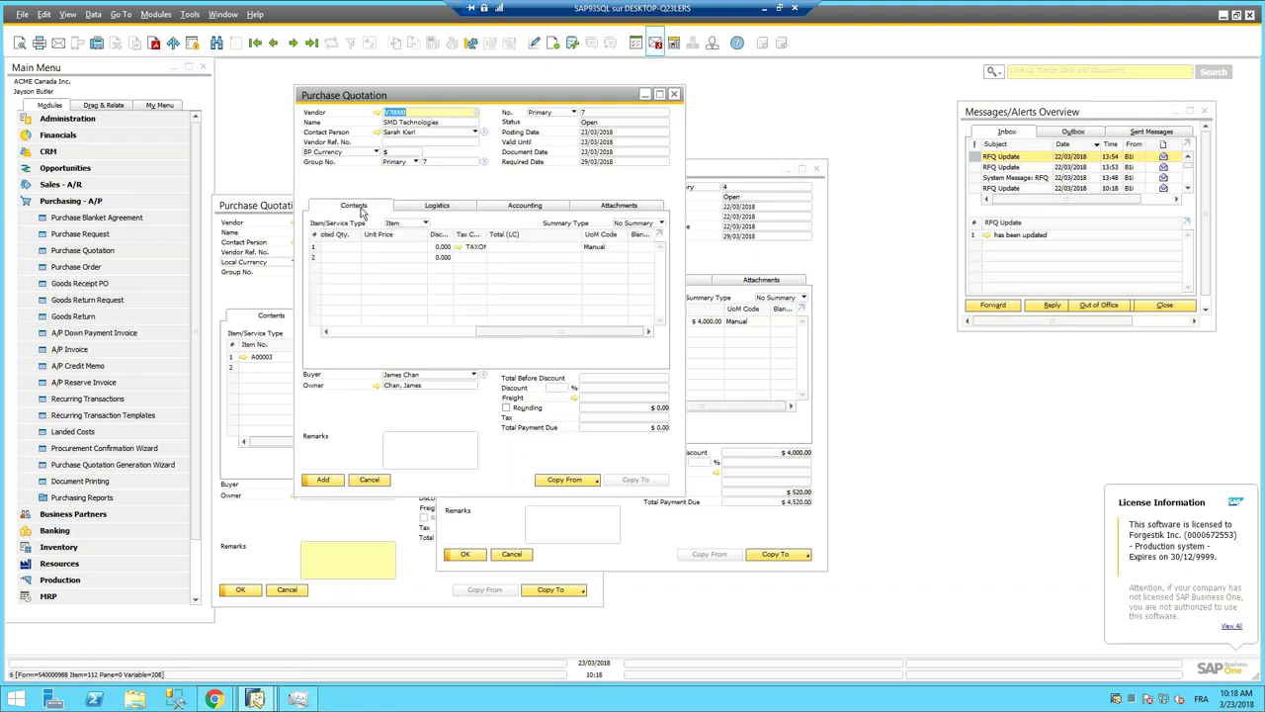
pyautogui.click(346, 330)
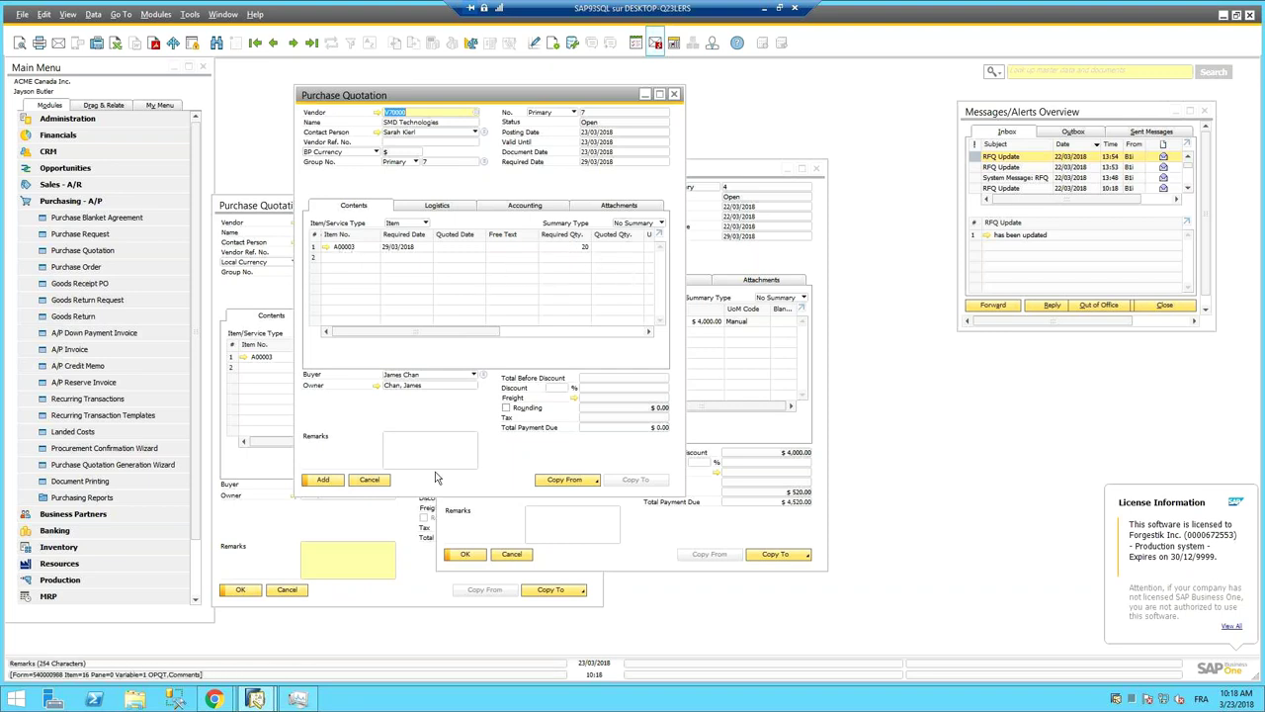
pyautogui.click(327, 481)
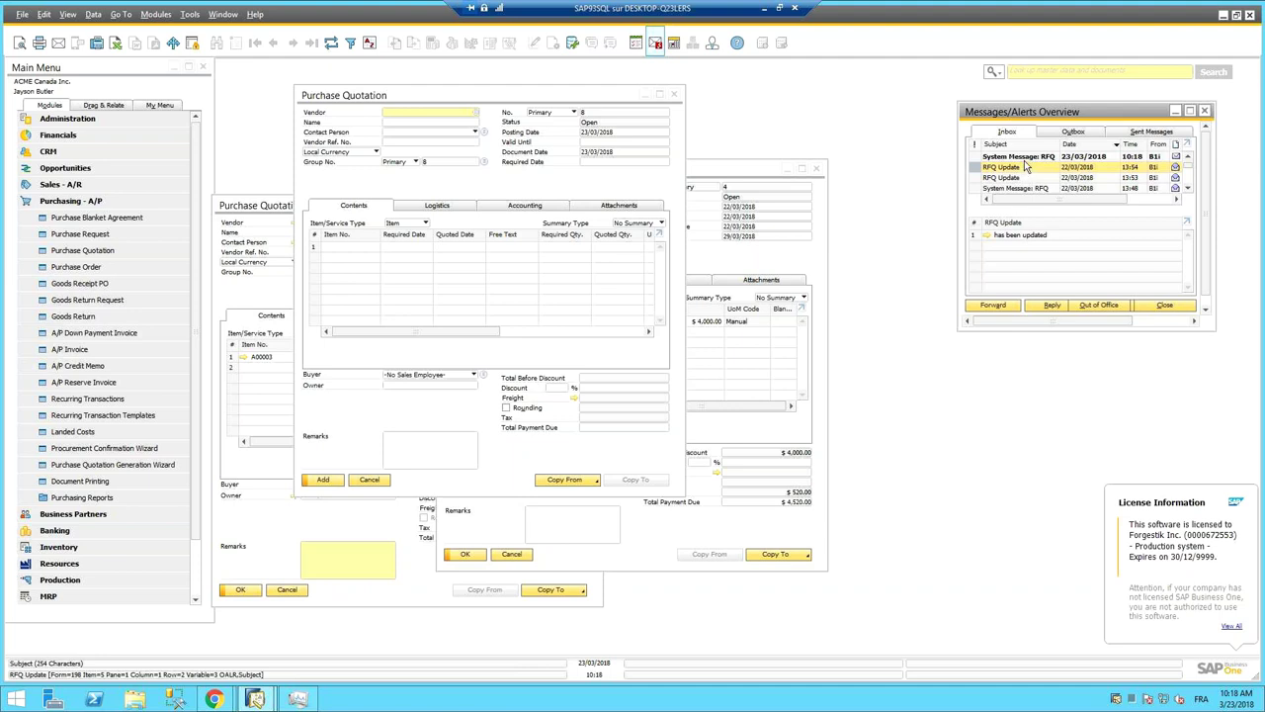
# Step: Read the RFQ system message for quotation 7 and go back to the saved quotation No. 7
pyautogui.click(1025, 158)
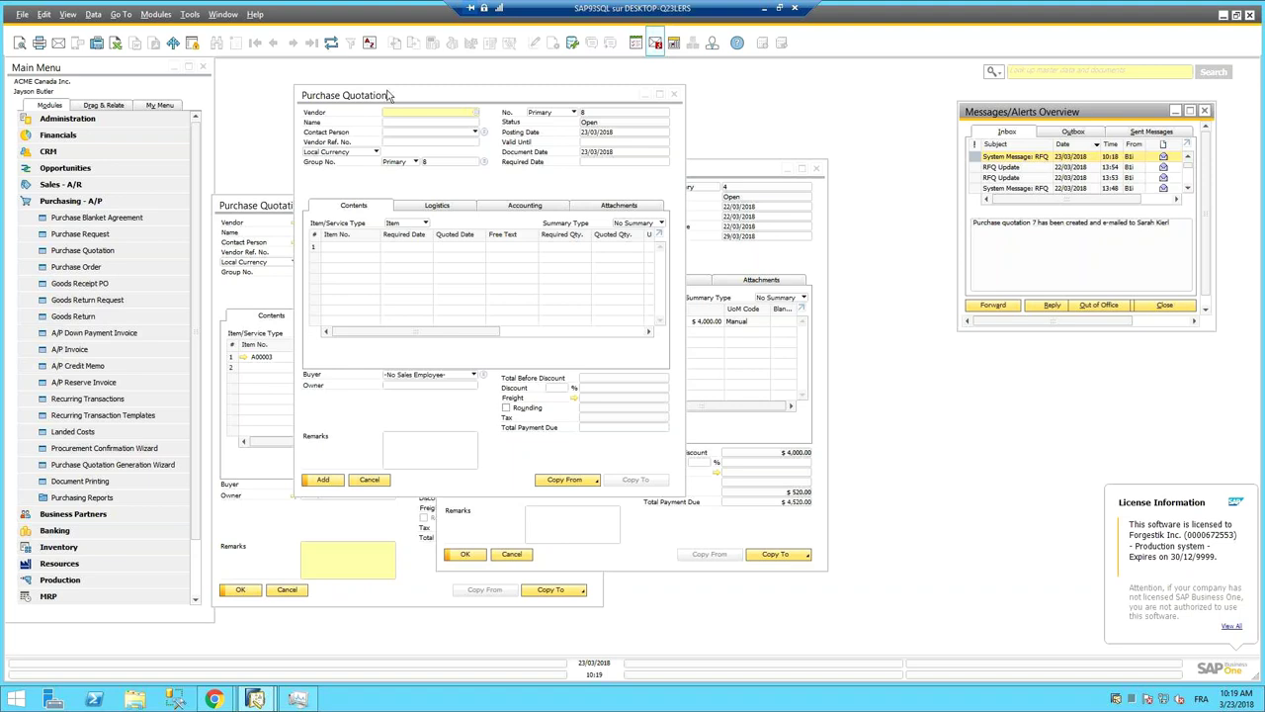
pyautogui.click(311, 44)
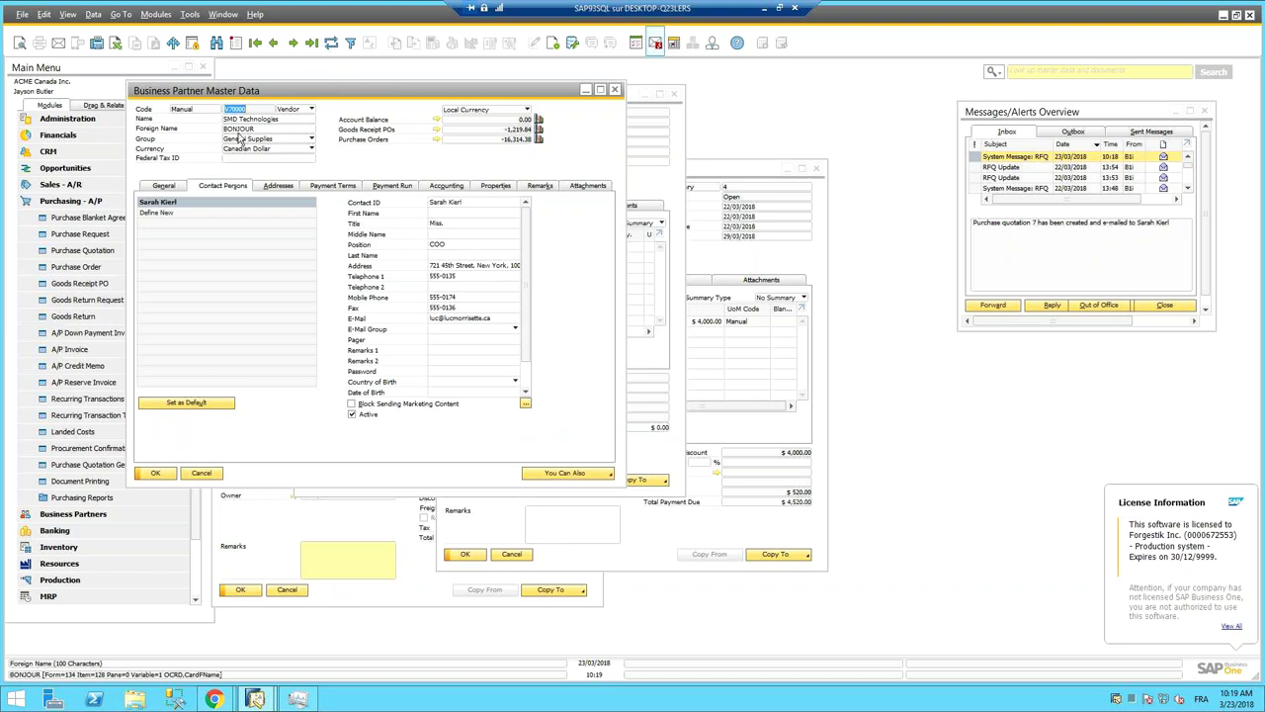
# Step: Update the SMD Technologies contact person's e-mail details and close the business partner record
pyautogui.click(473, 320)
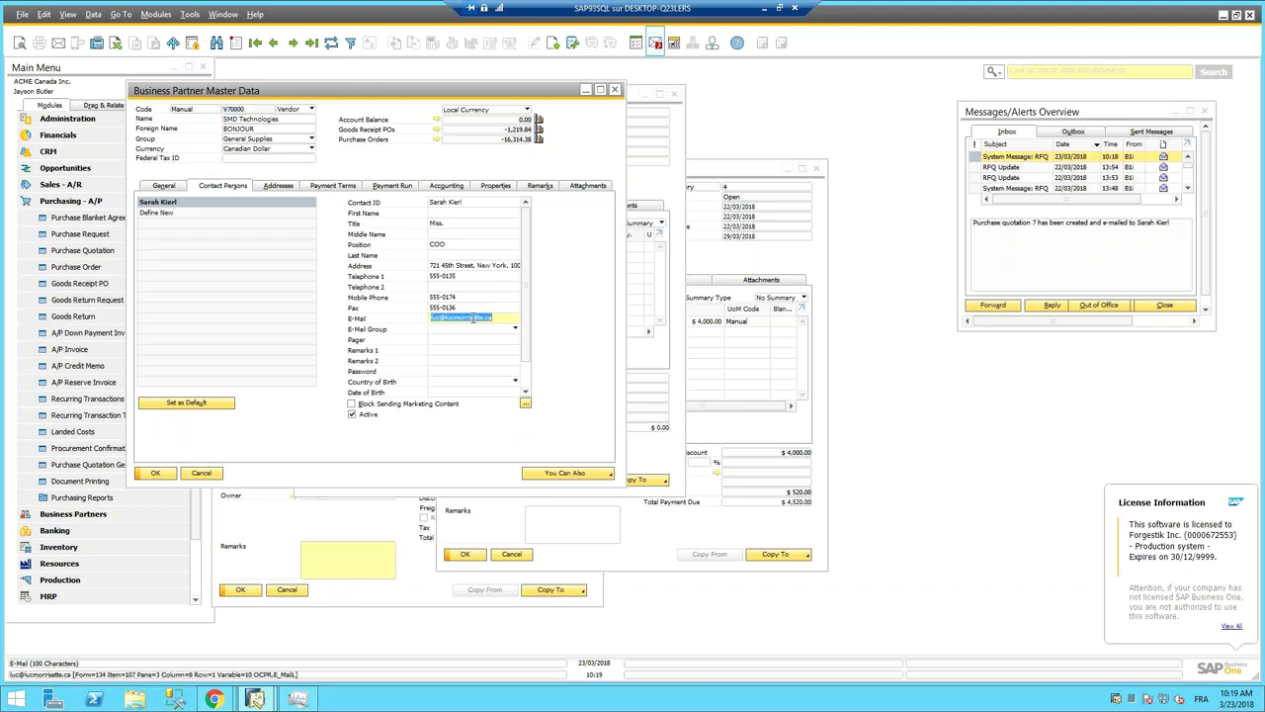
pyautogui.click(495, 318)
pyautogui.click(155, 473)
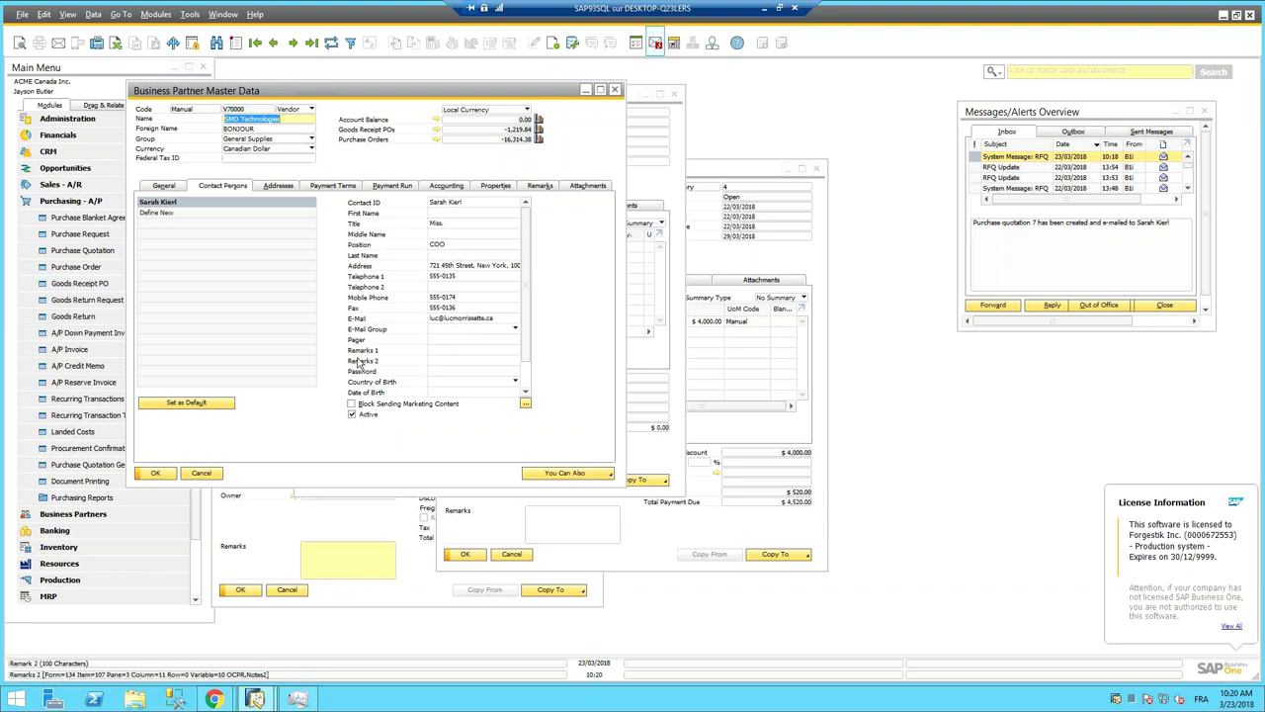
pyautogui.click(155, 474)
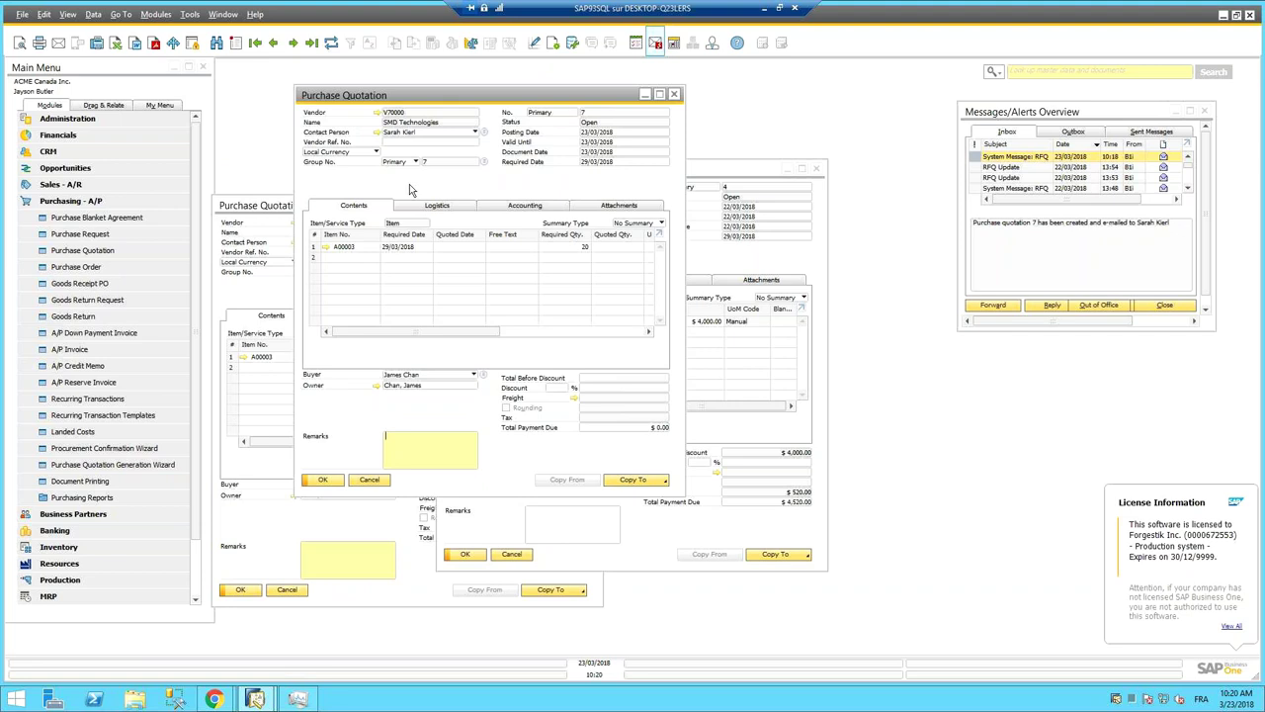
# Step: Duplicate quotation 7 with vendor SMD Technologies, mark it online, and add it as No. 8
pyautogui.rightClick(412, 189)
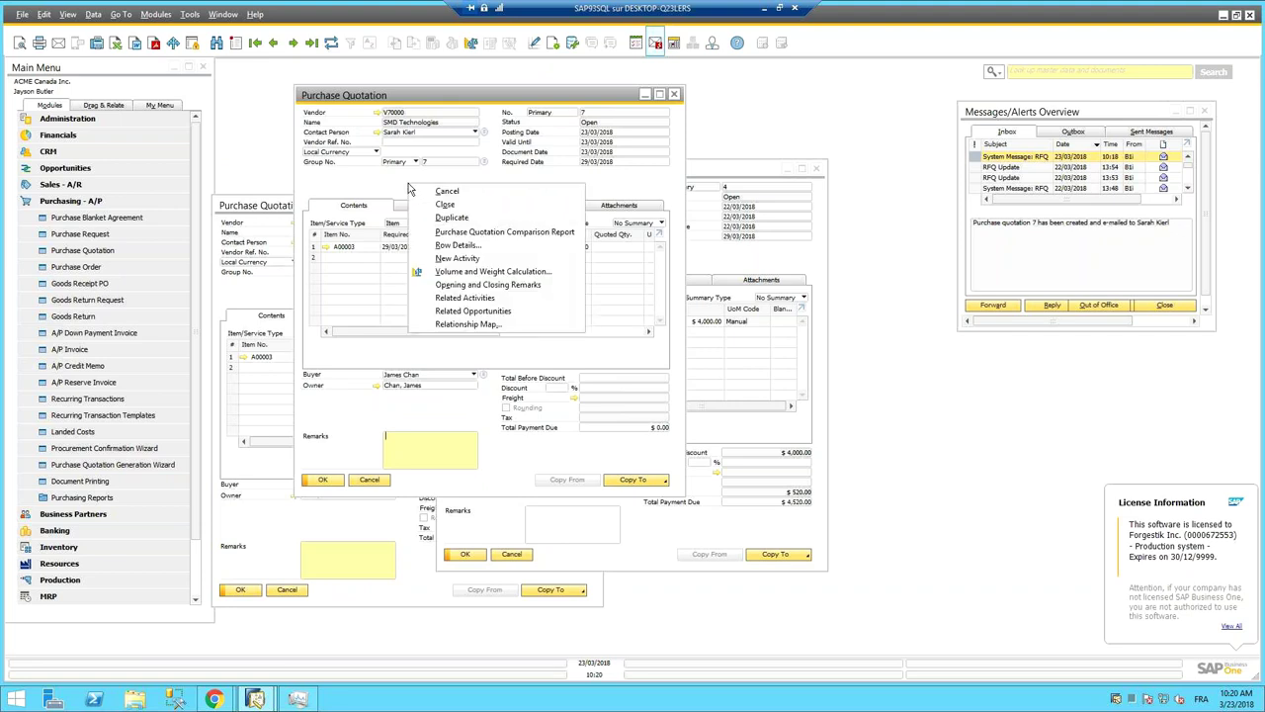
pyautogui.click(453, 218)
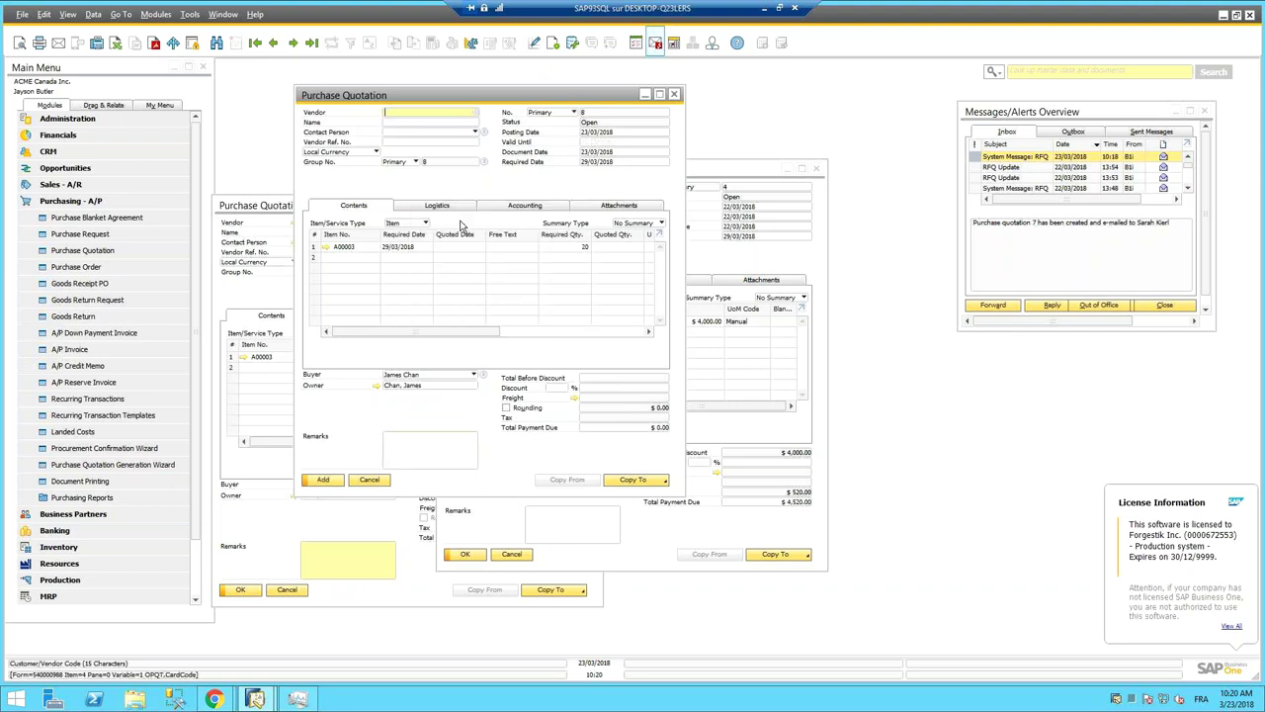
pyautogui.click(474, 112)
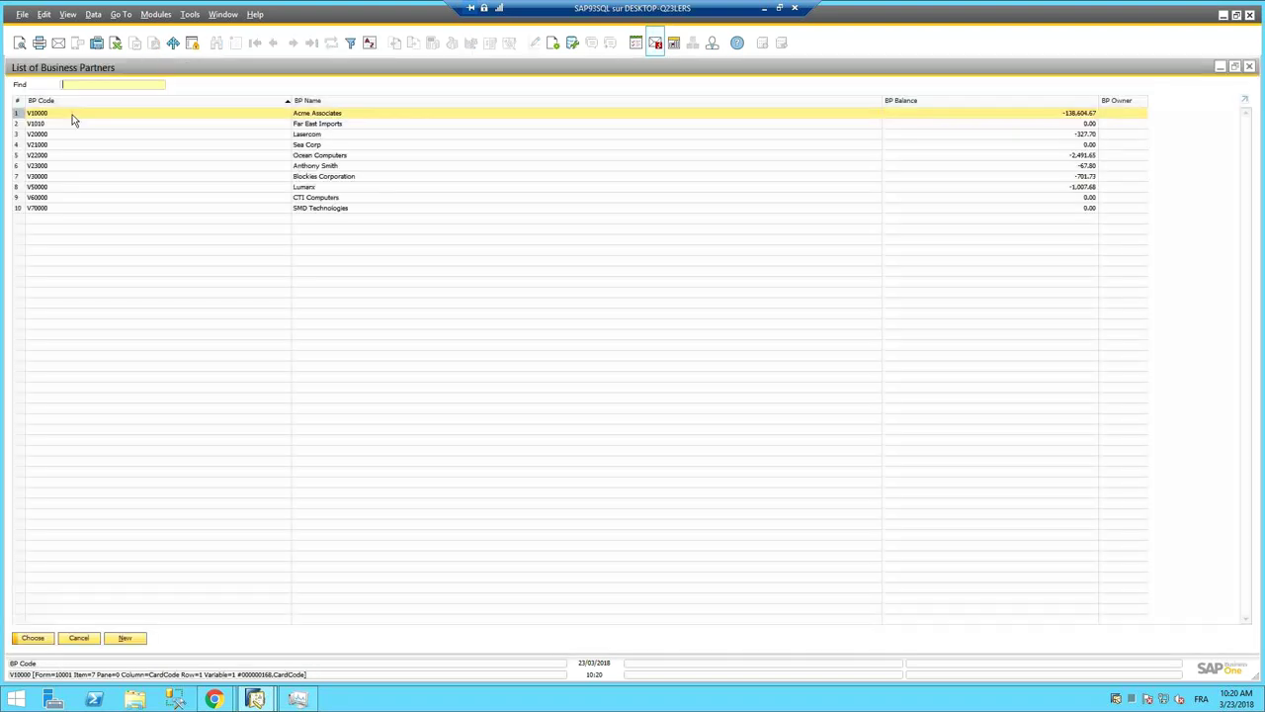
pyautogui.click(48, 209)
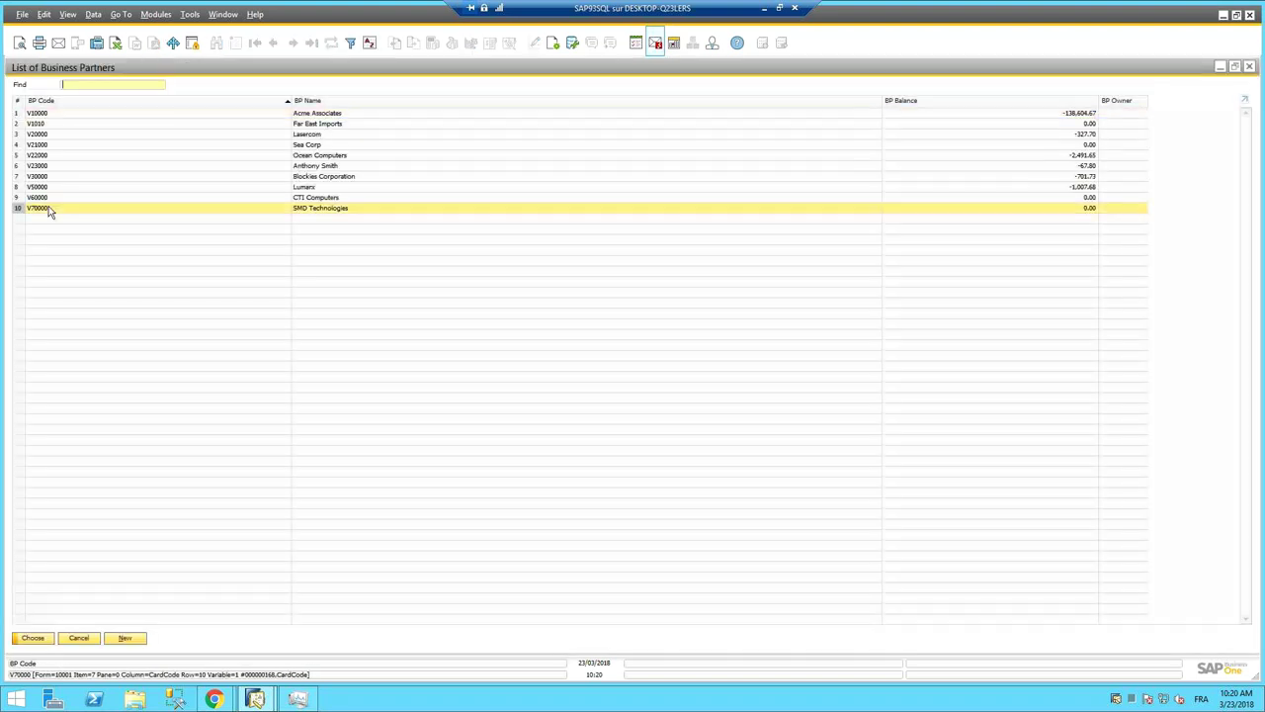
pyautogui.doubleClick(48, 209)
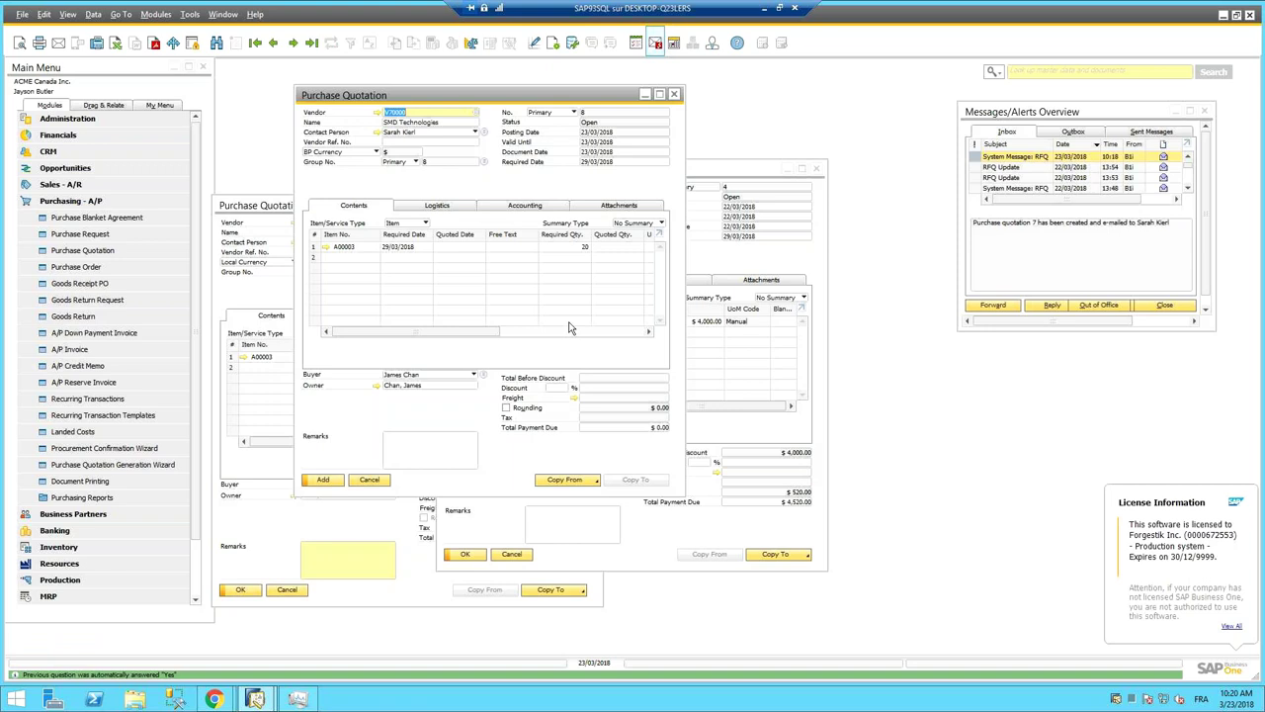
pyautogui.click(438, 203)
pyautogui.click(510, 239)
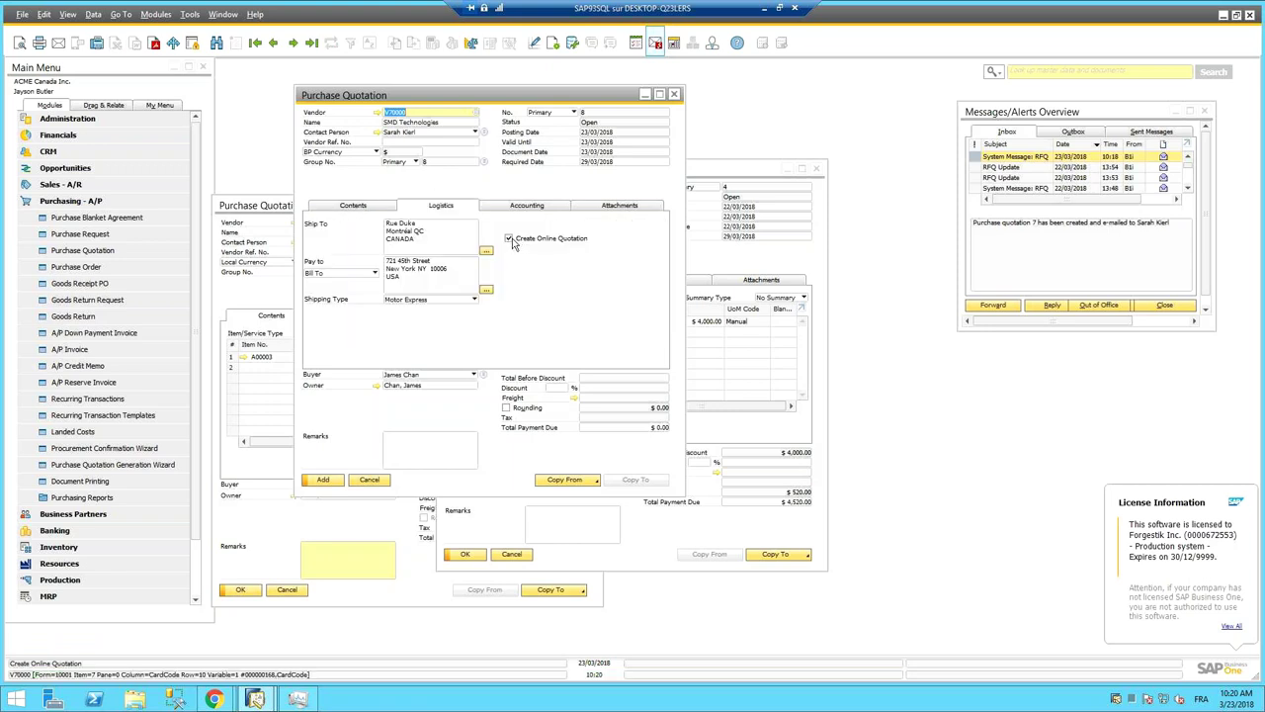
pyautogui.click(324, 480)
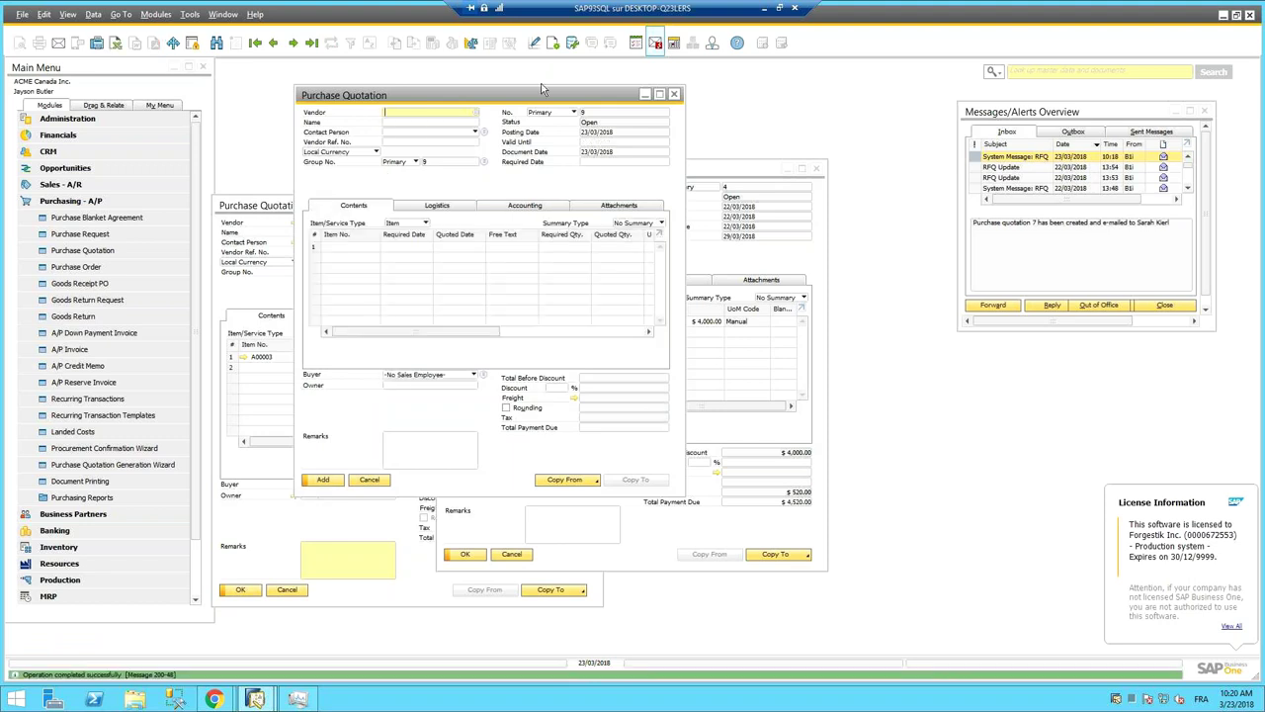
# Step: Close the empty form and quotations No. 4 and No. 6, then bring up the Gmail inbox
pyautogui.click(676, 93)
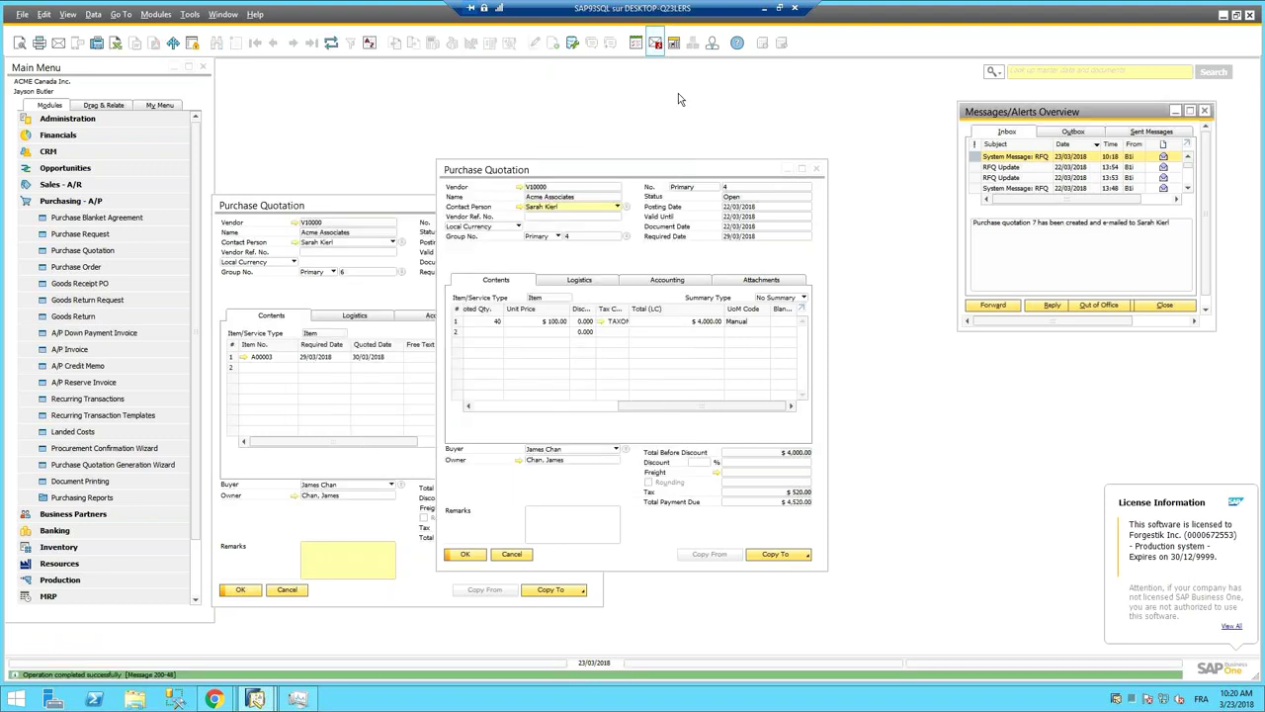
pyautogui.click(817, 173)
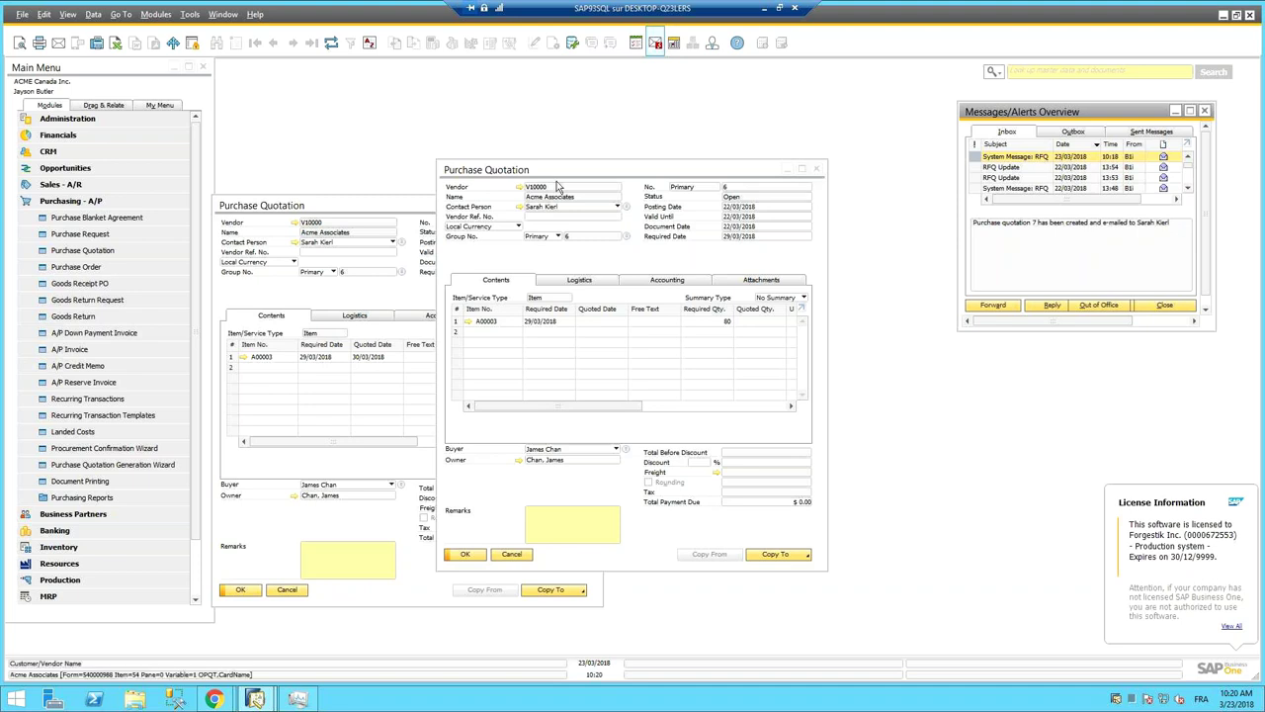
pyautogui.click(818, 174)
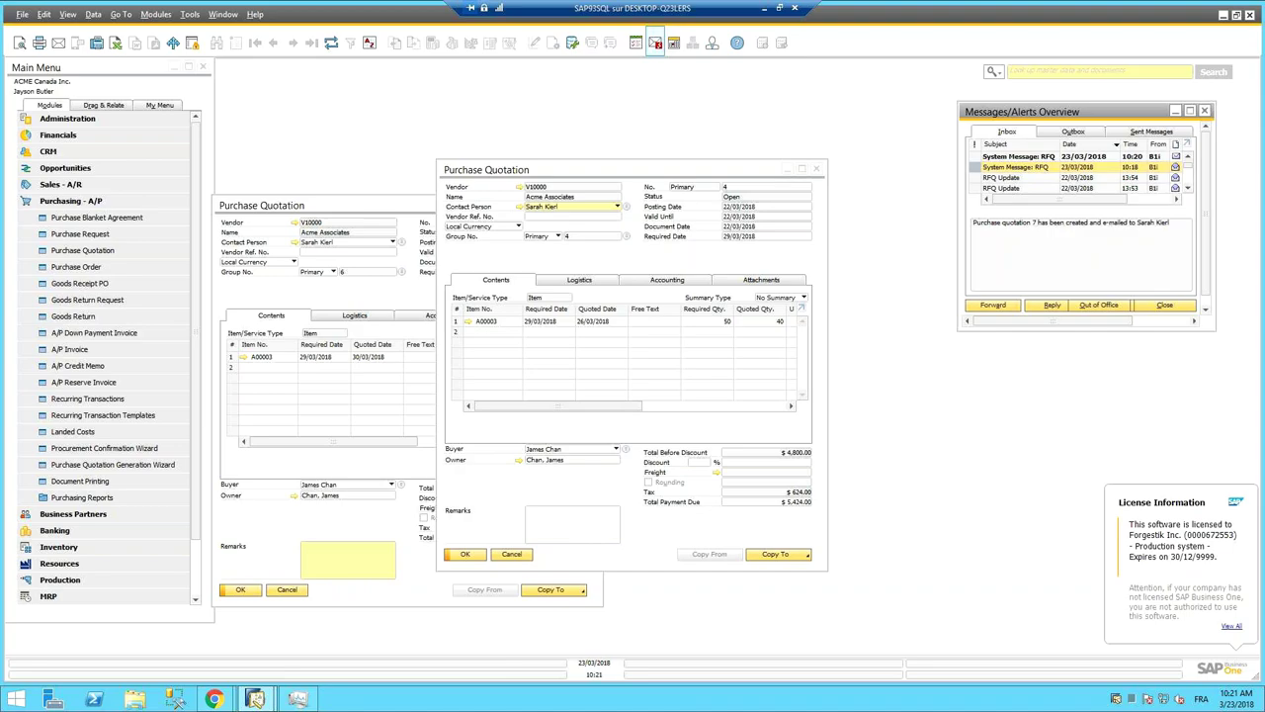
pyautogui.moveTo(1264, 242); pyautogui.dragTo(186, 8)
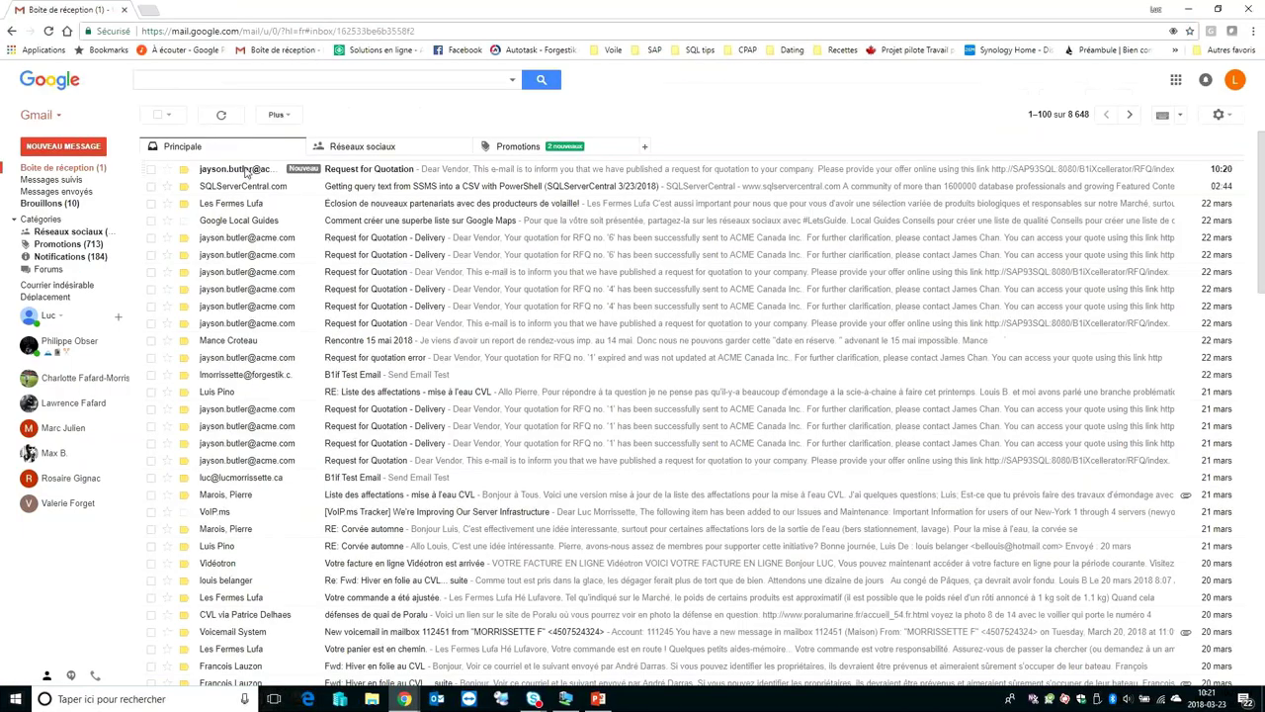
# Step: Open the newest Request for Quotation e-mail and follow its link to RFQ reference 8
pyautogui.click(246, 172)
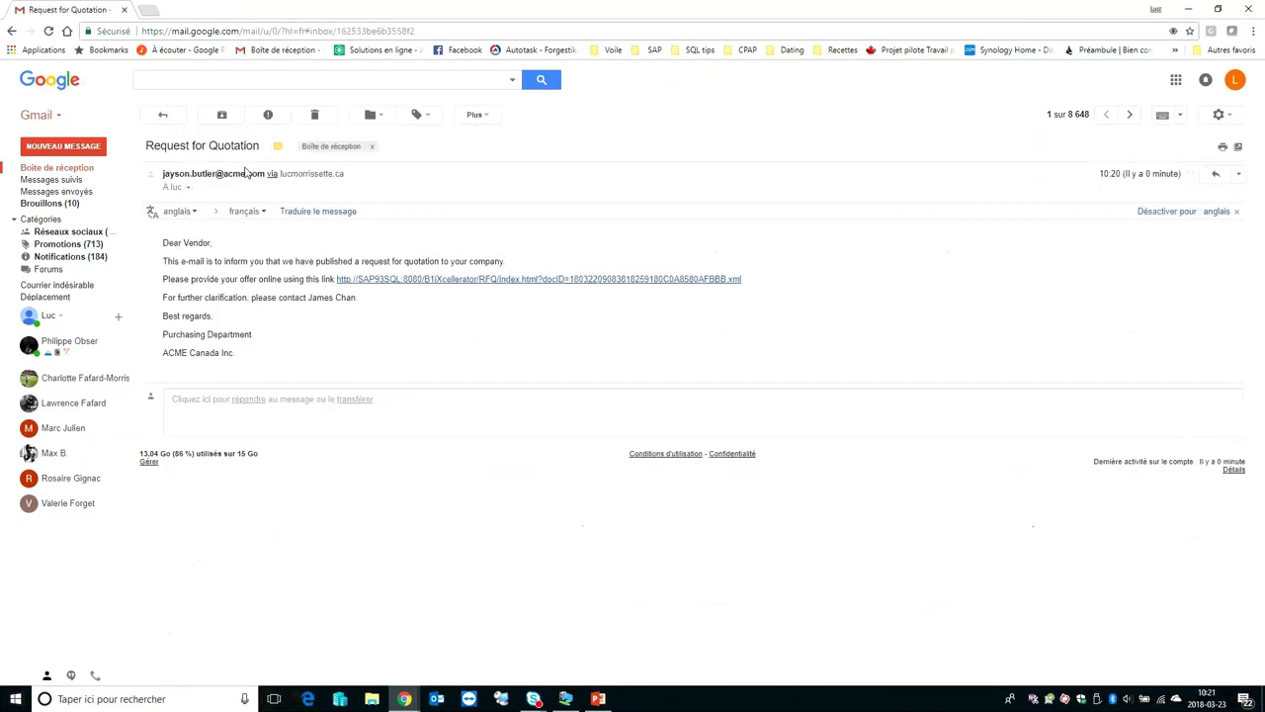
pyautogui.click(477, 281)
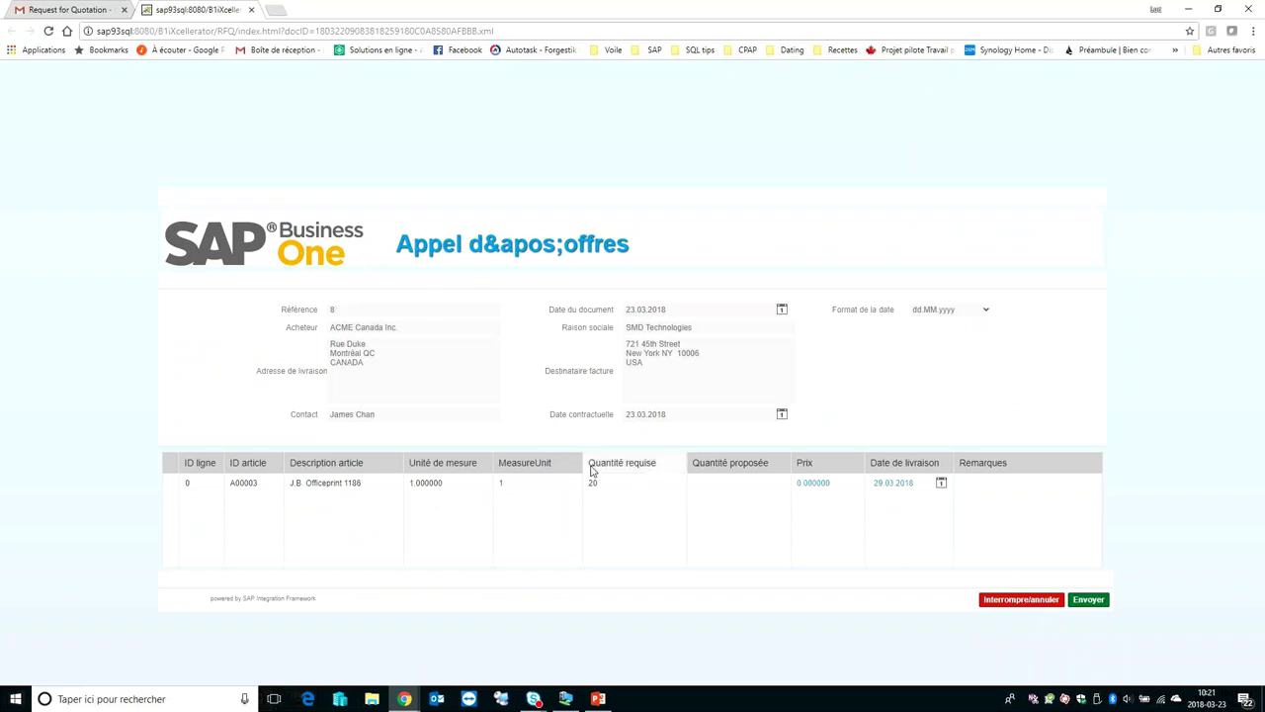
# Step: Offer quantity 15 at price 46 for item A00003 with delivery on 30.03.2018
pyautogui.click(734, 482)
pyautogui.write('15')
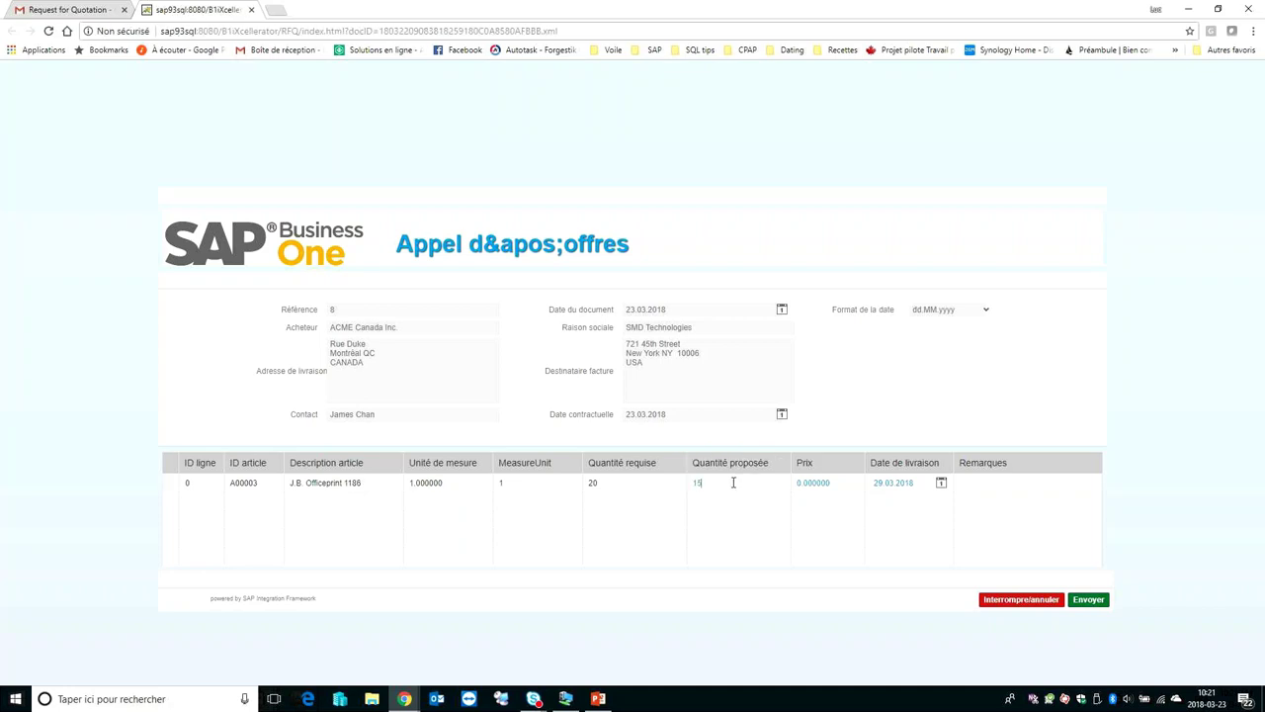
pyautogui.click(816, 483)
pyautogui.write('46')
pyautogui.click(941, 485)
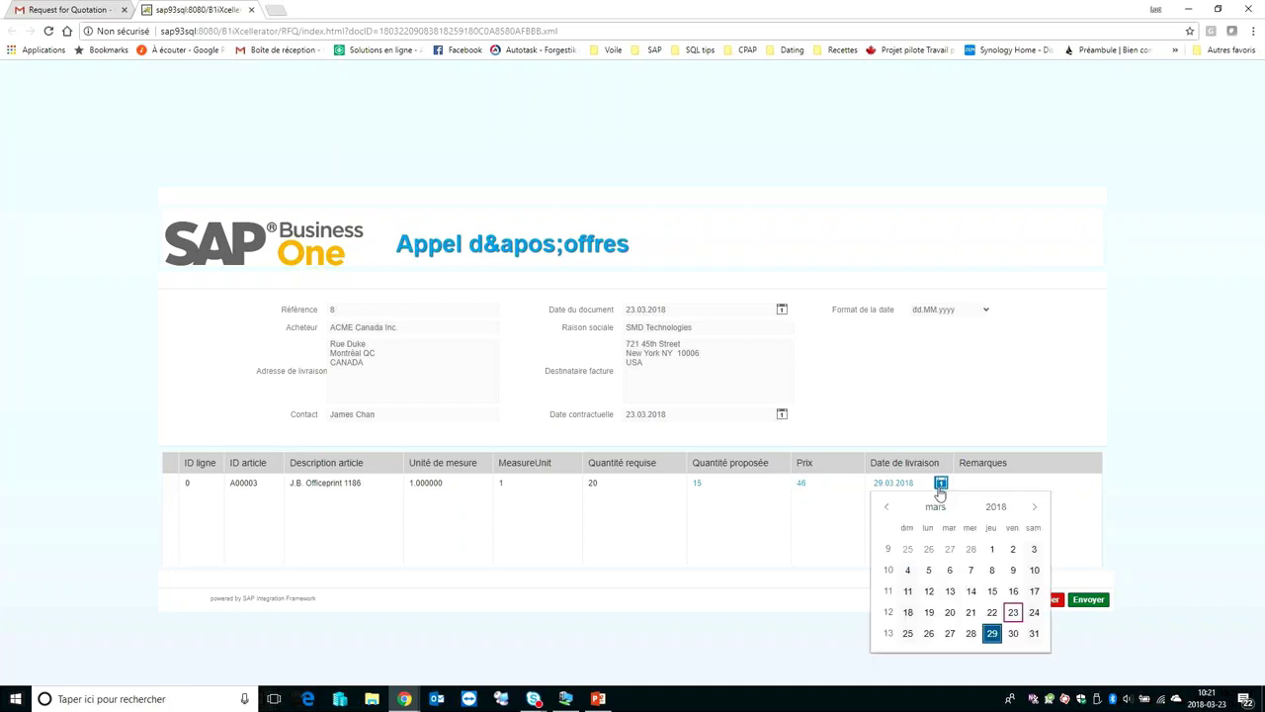
pyautogui.click(1012, 637)
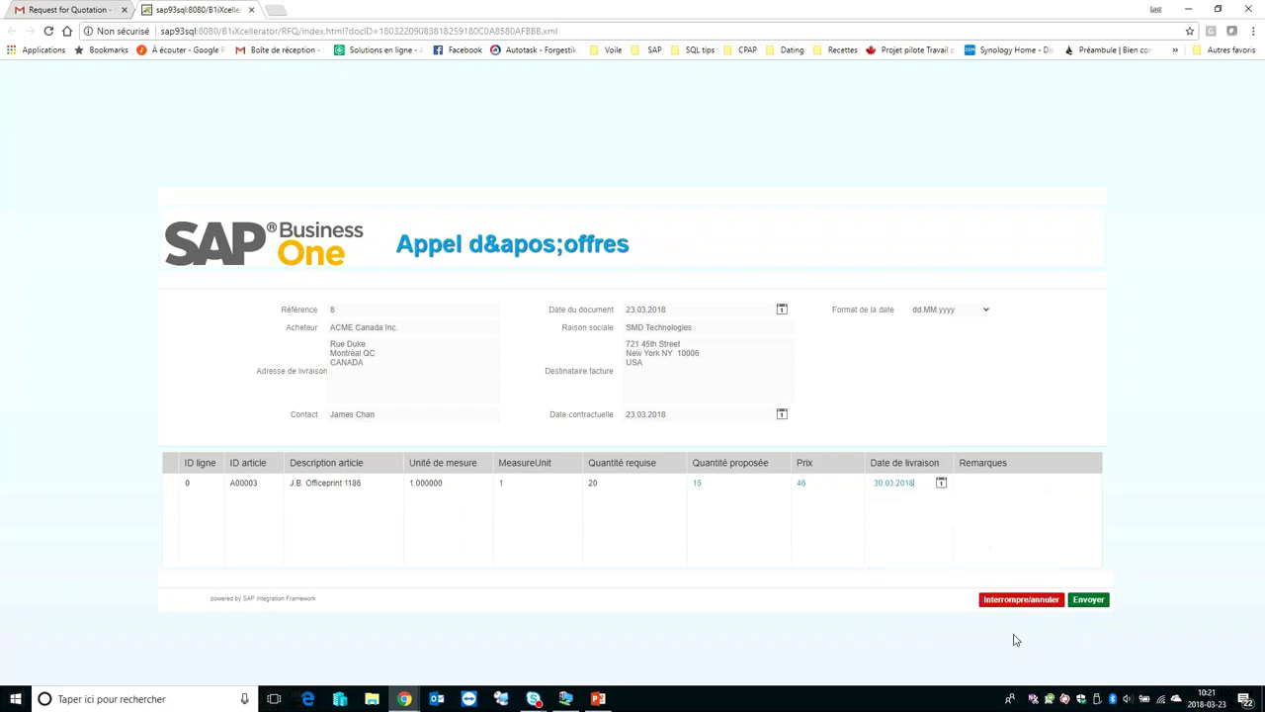
# Step: Send the quotation response and confirm the success messages
pyautogui.click(1087, 601)
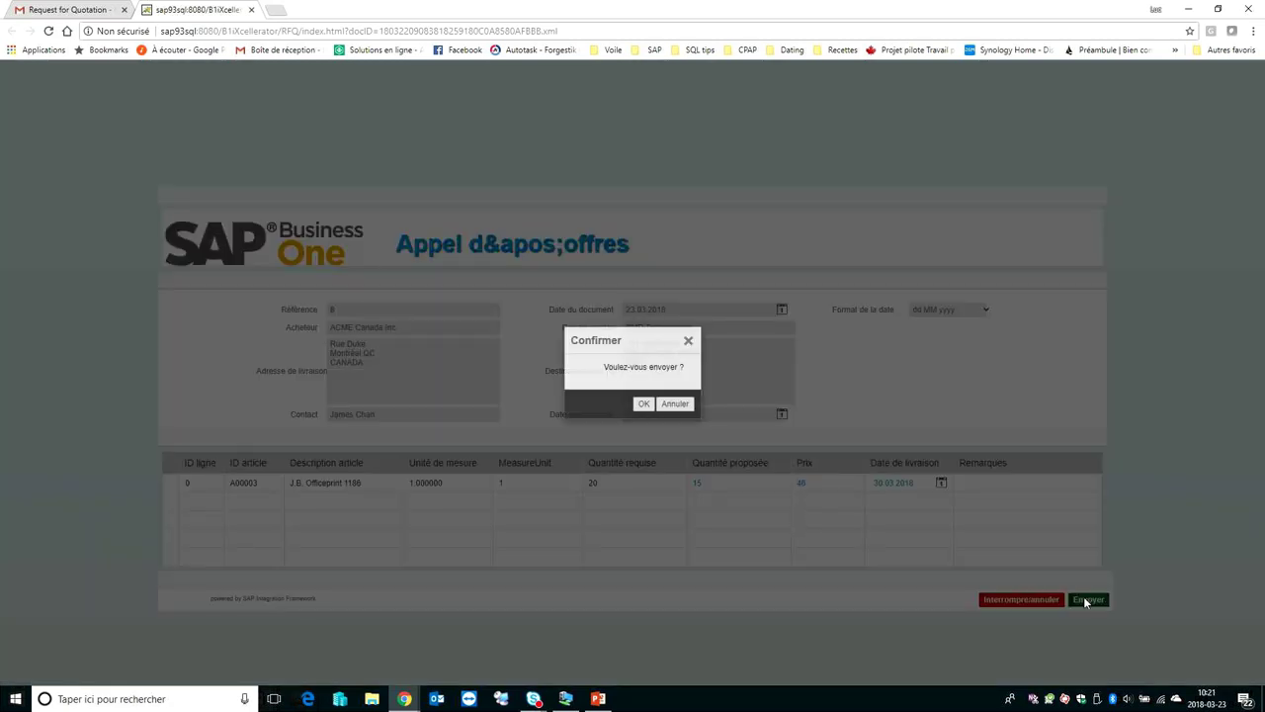
pyautogui.click(639, 403)
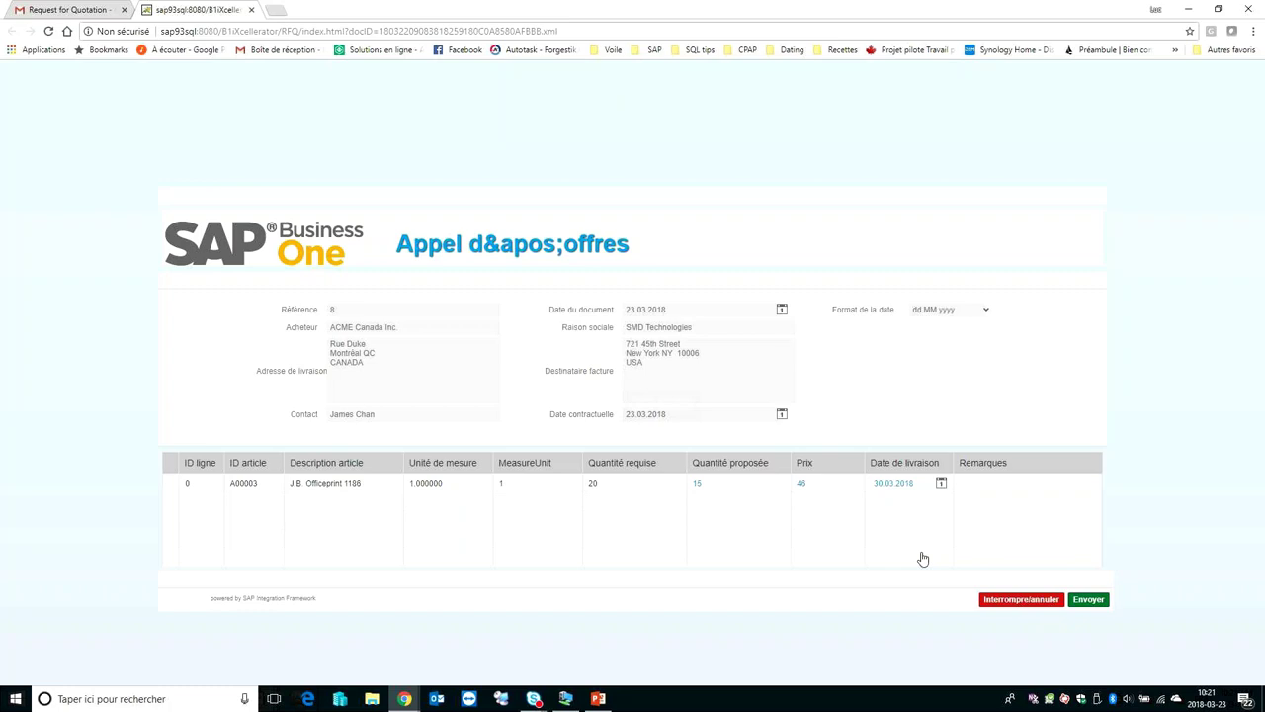
pyautogui.click(1023, 599)
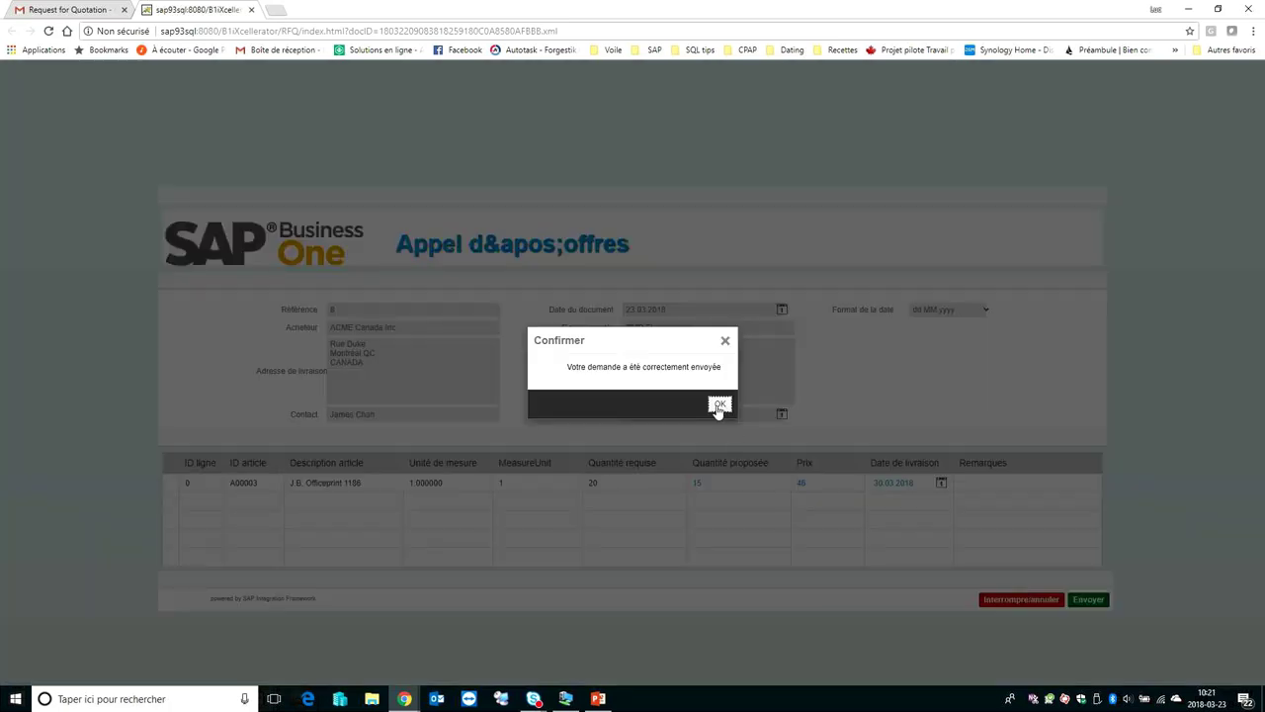
pyautogui.click(722, 409)
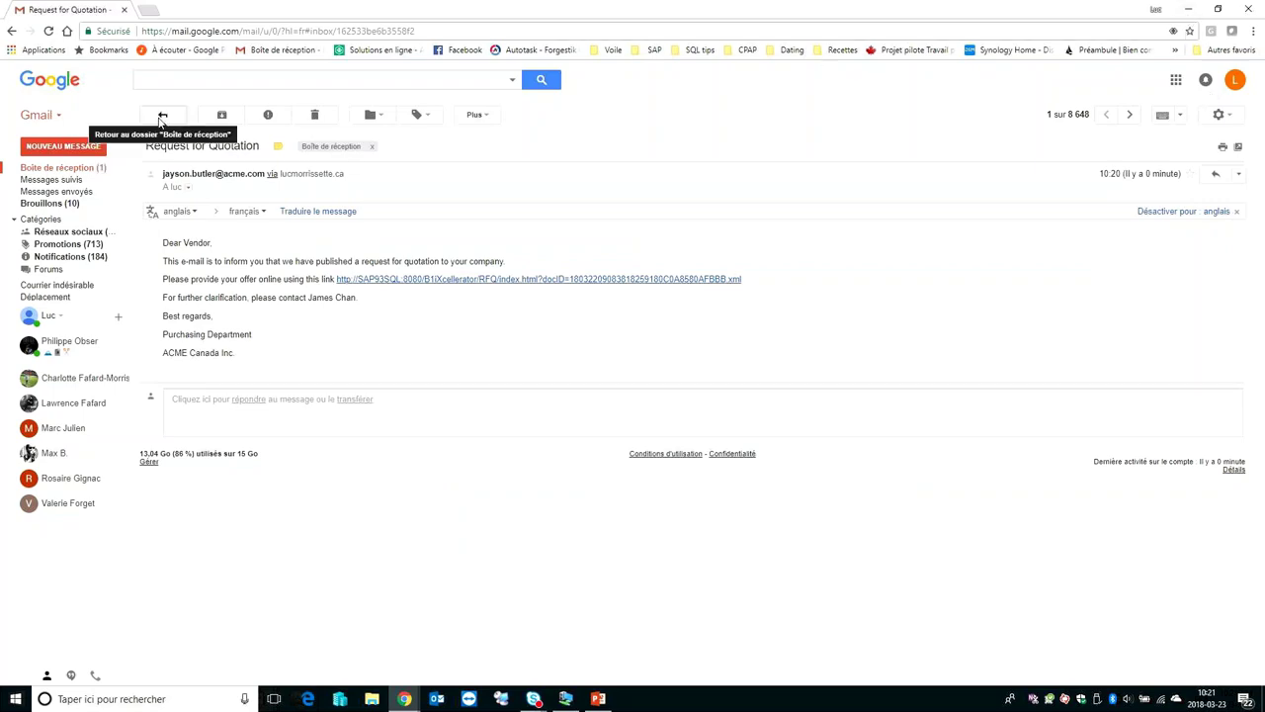
# Step: Read the 'Request for Quotation - Delivery' confirmation e-mail, then minimize Chrome
pyautogui.click(74, 170)
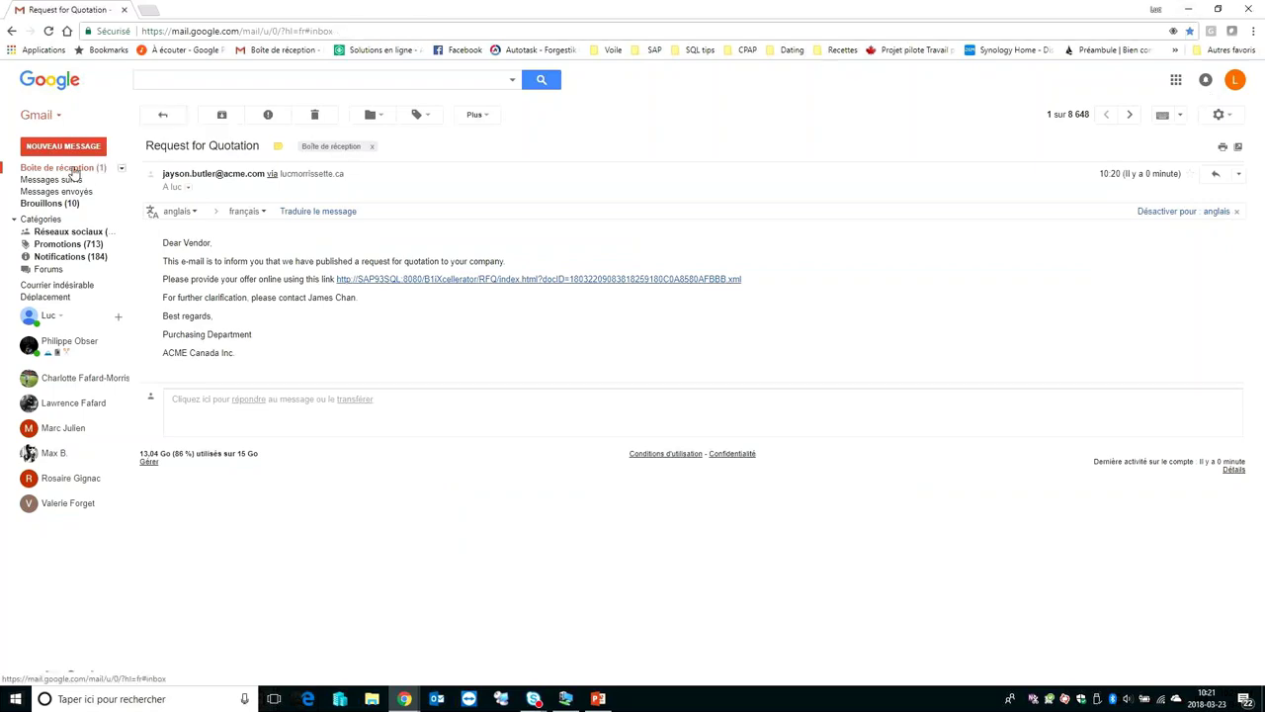
pyautogui.click(316, 172)
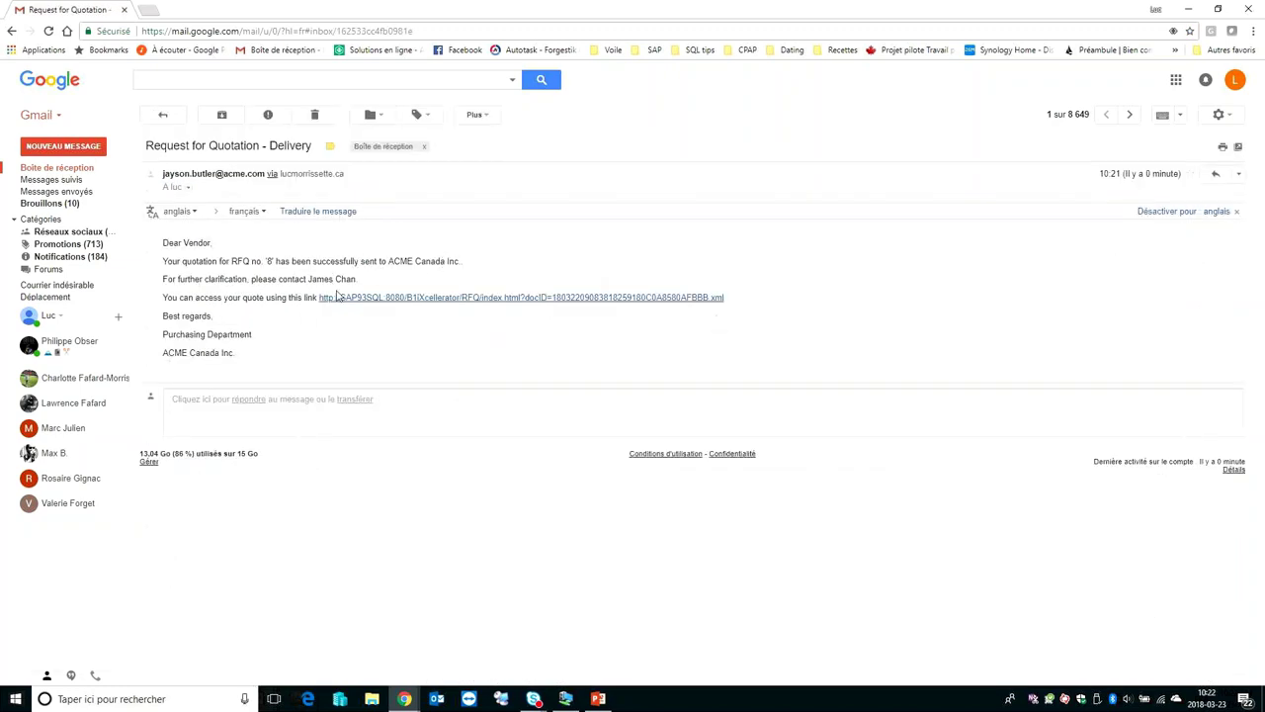
pyautogui.click(1192, 11)
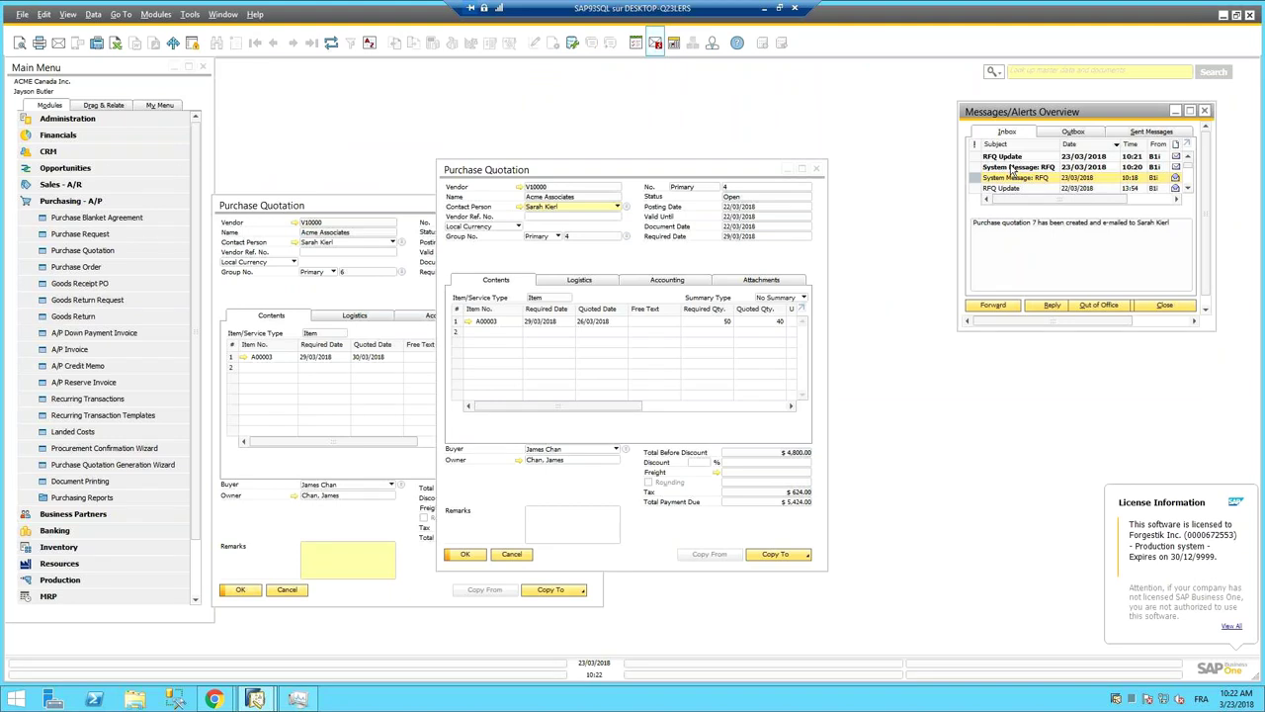
# Step: Open purchase quotation 8 through the link in the RFQ Update alert in Messages/Alerts Overview
pyautogui.click(1010, 168)
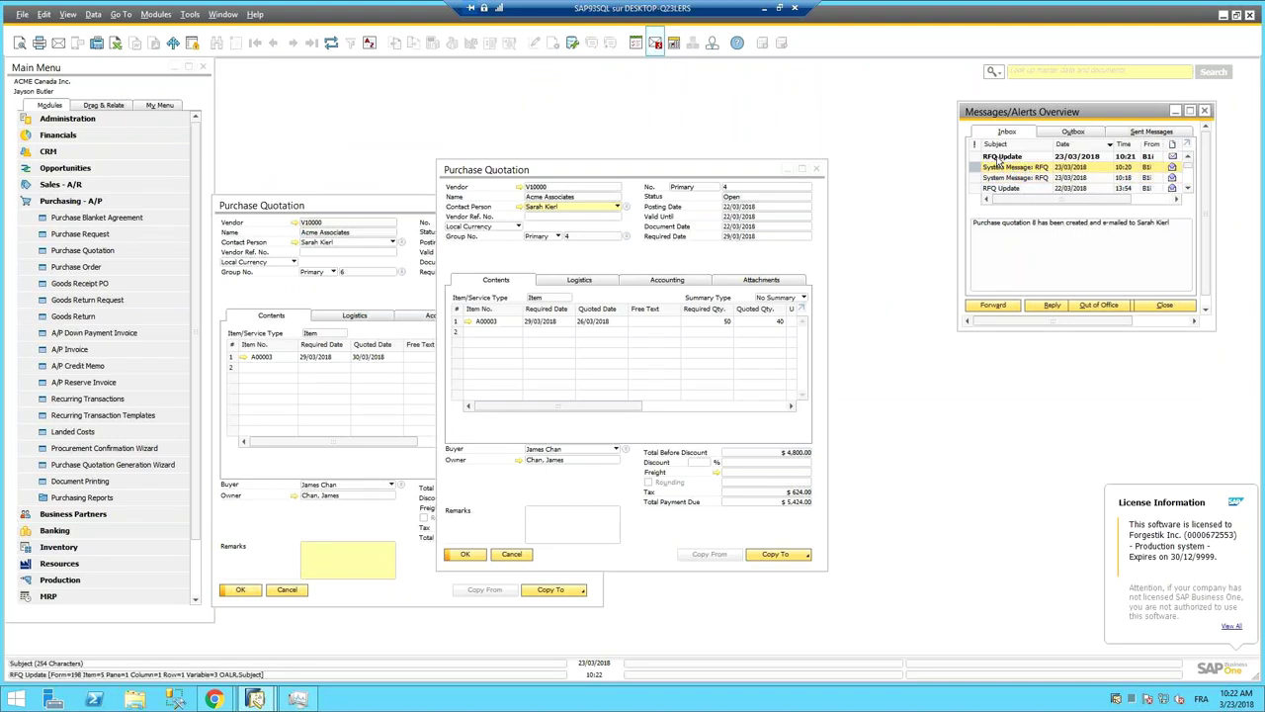
pyautogui.click(1000, 157)
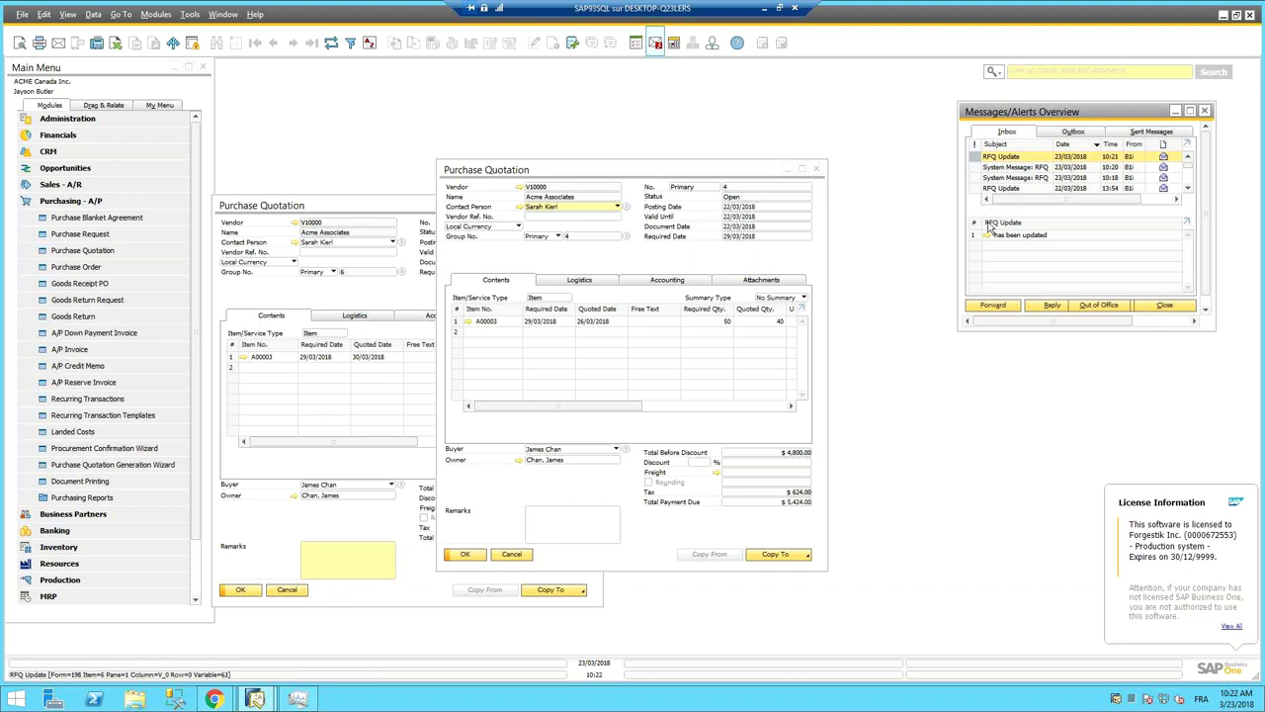
pyautogui.click(986, 235)
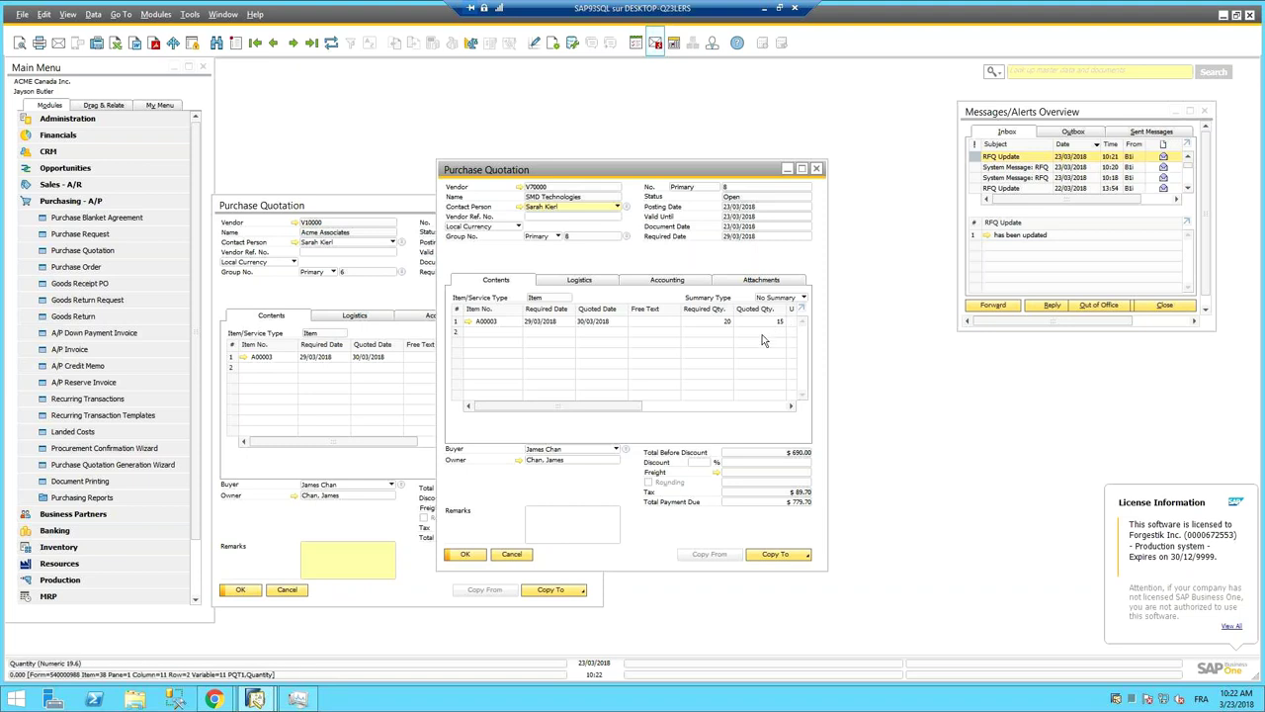
# Step: Check quotation 8's quoted quantity 15, date 30/03/2018 and total $779.70, then switch to Integration Framework
pyautogui.click(767, 323)
pyautogui.click(740, 405)
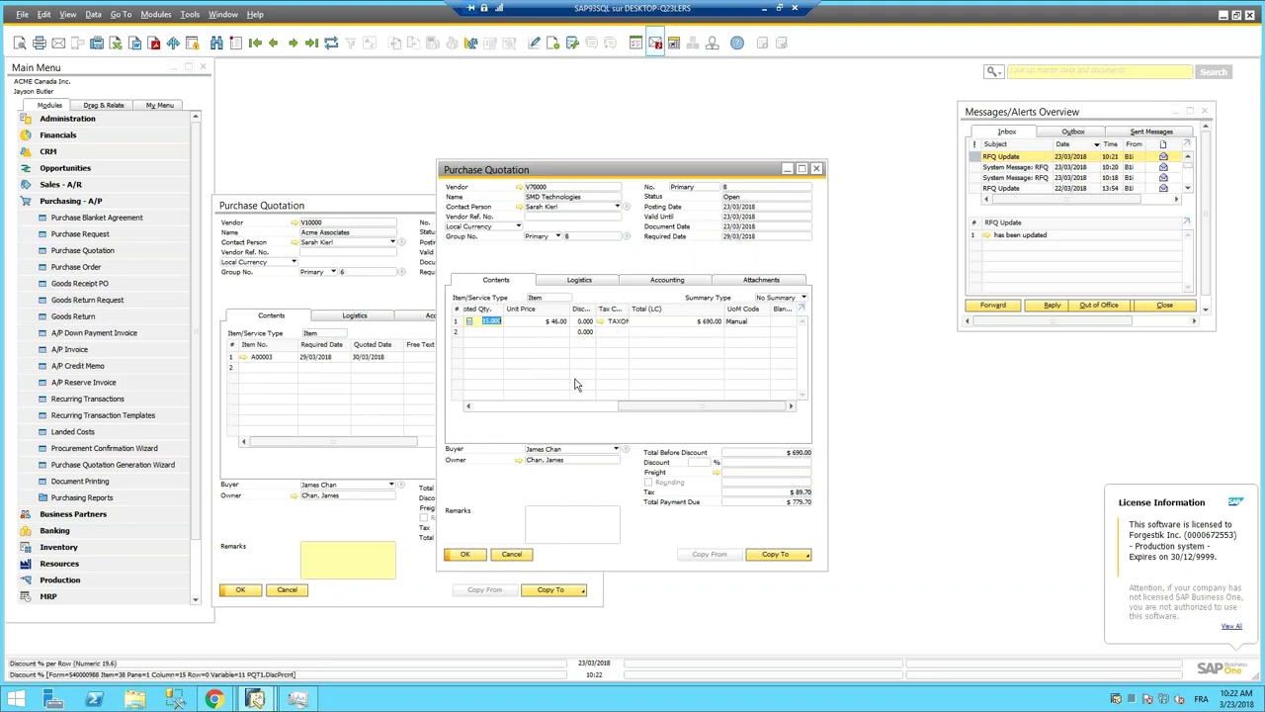
pyautogui.click(554, 406)
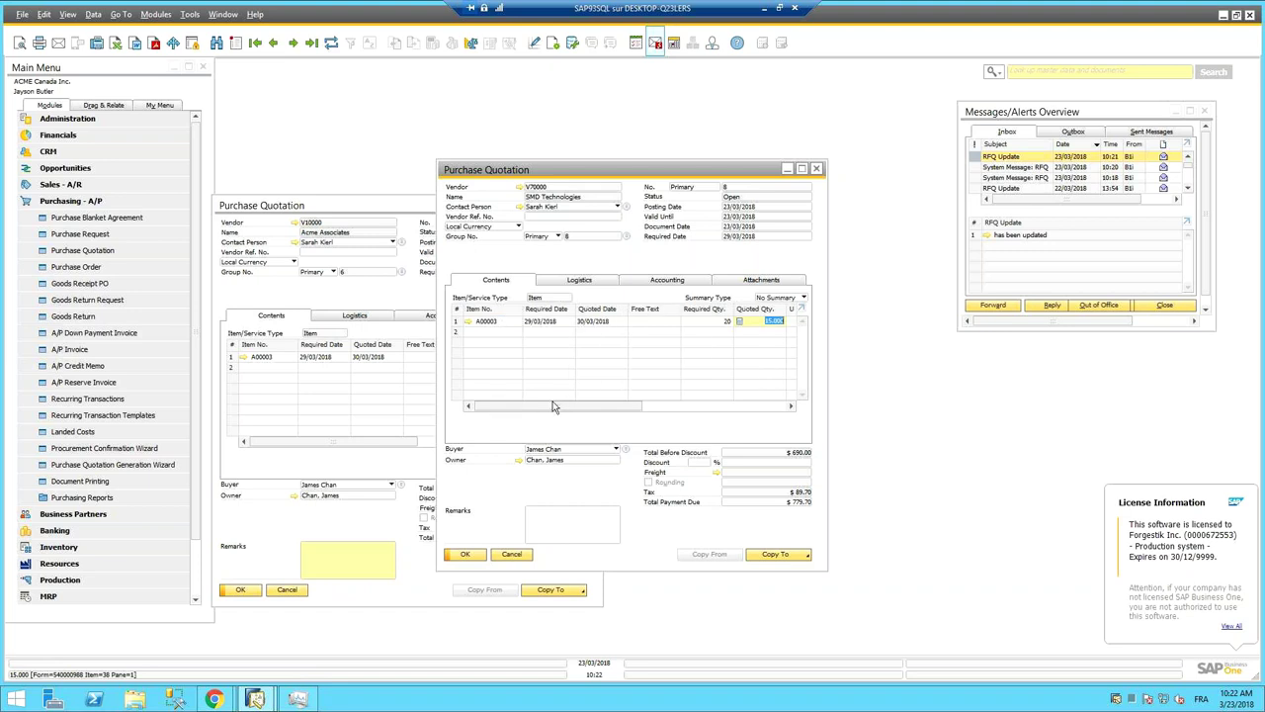
pyautogui.click(604, 325)
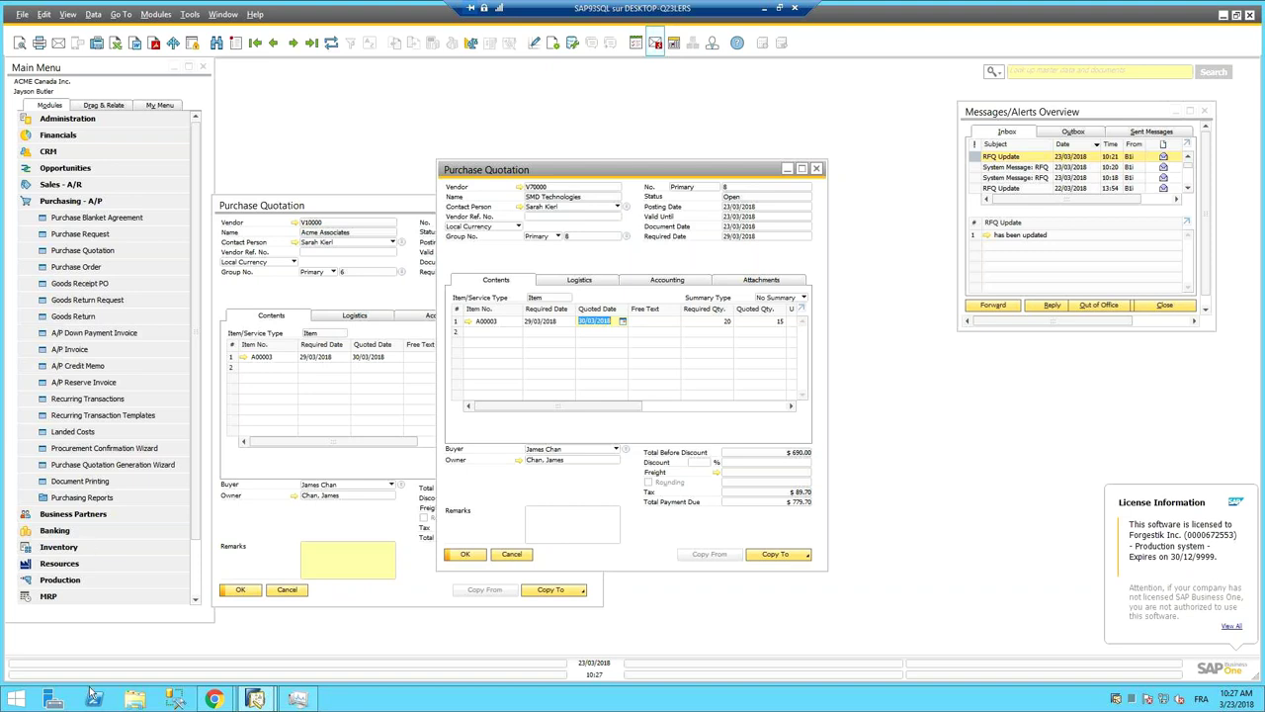
pyautogui.click(219, 699)
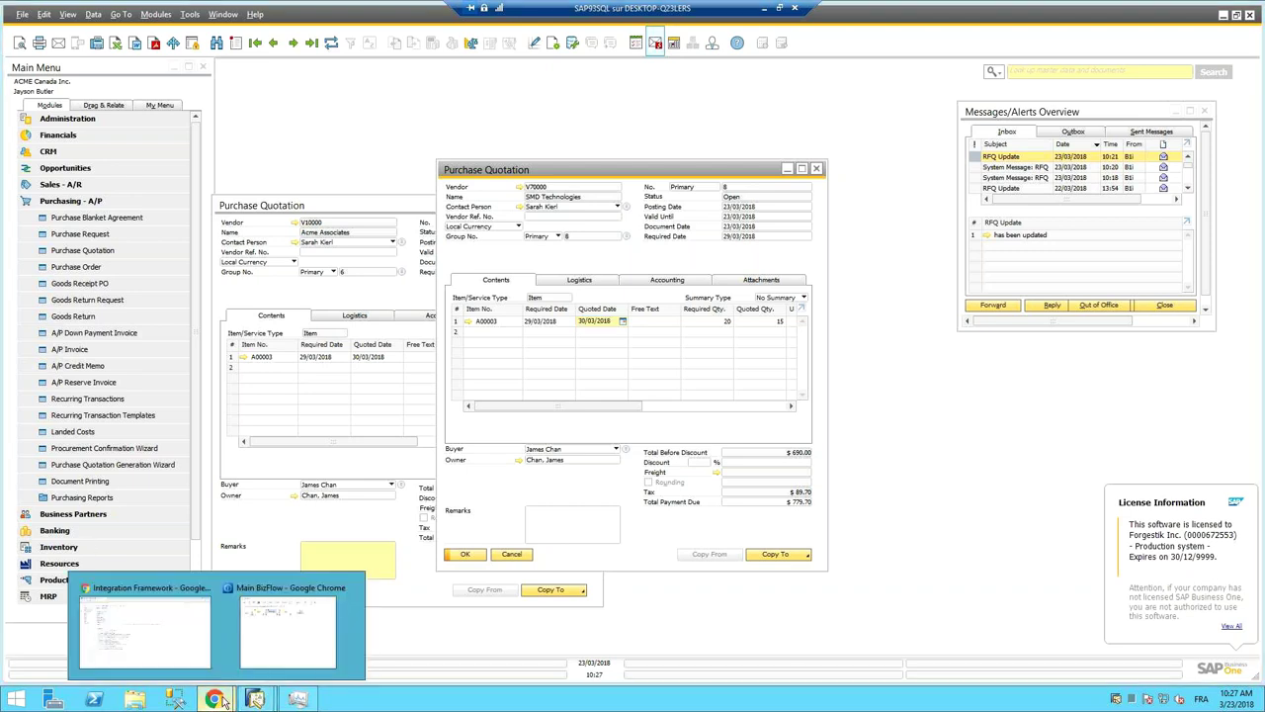
pyautogui.click(157, 642)
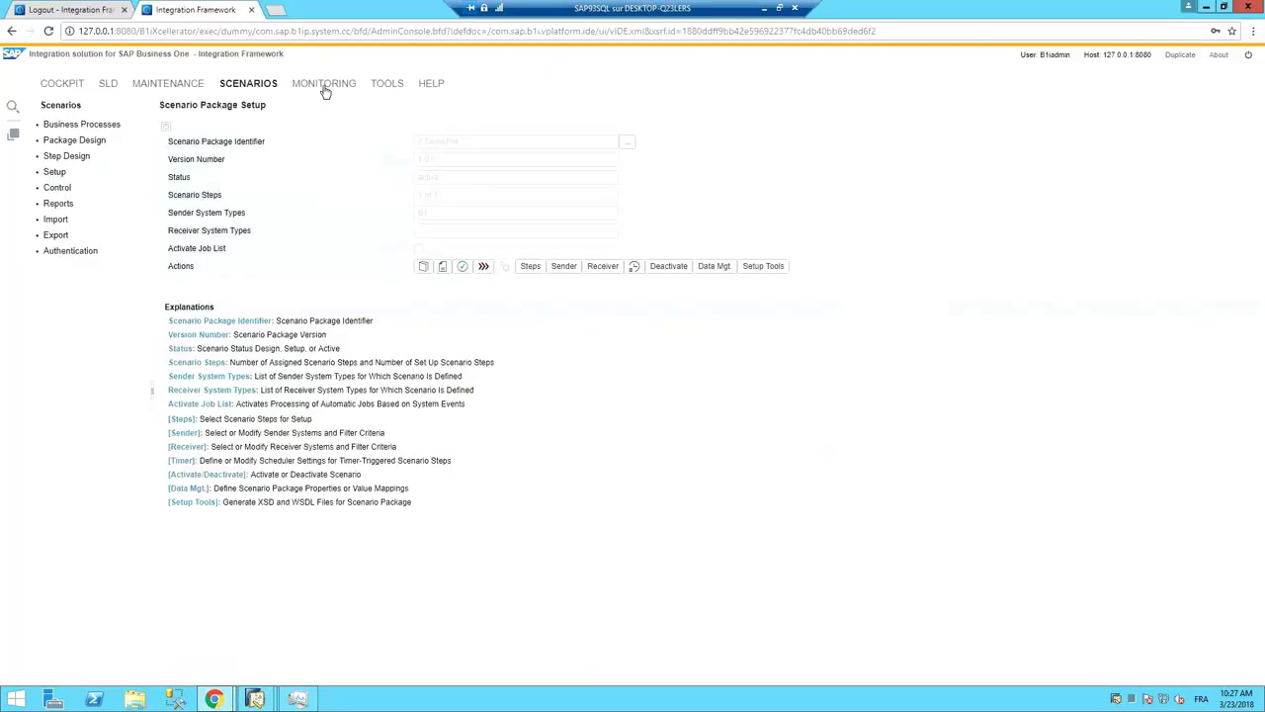
# Step: Test the Z.BPsyncTo3PL step's processing BizFlow with rectest.xml and view its debug trace timings
pyautogui.click(54, 158)
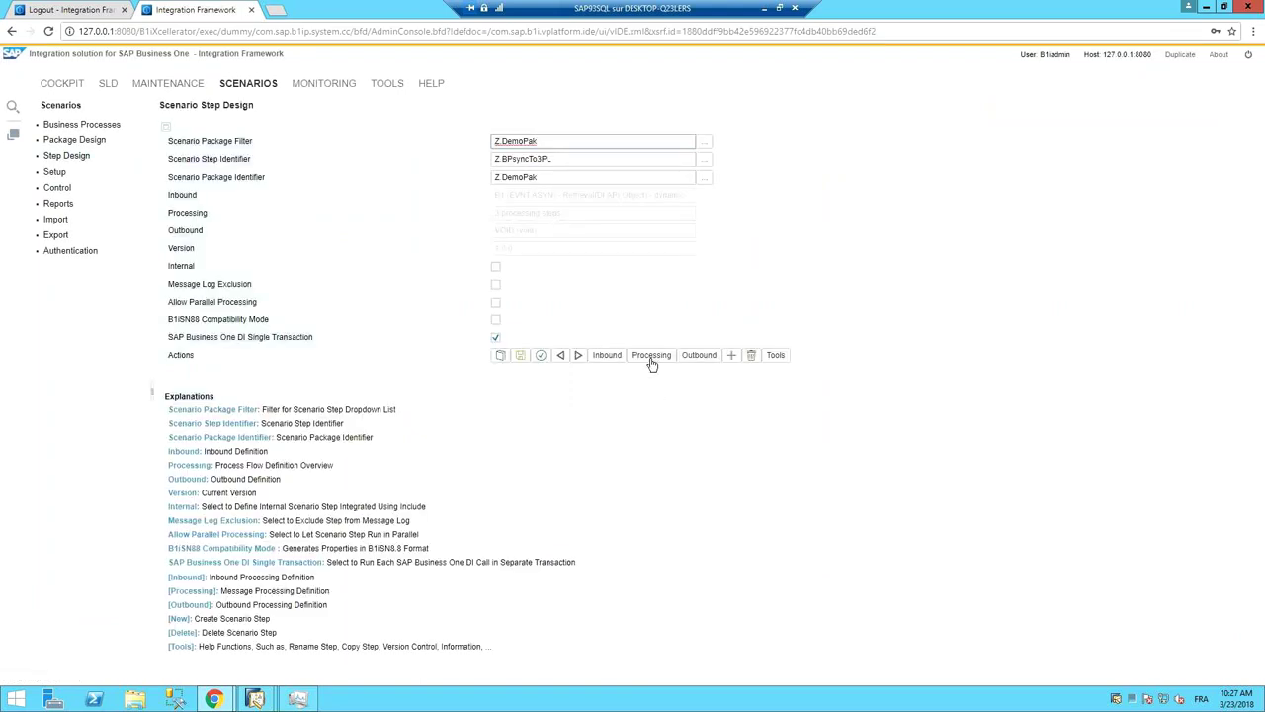
pyautogui.click(648, 362)
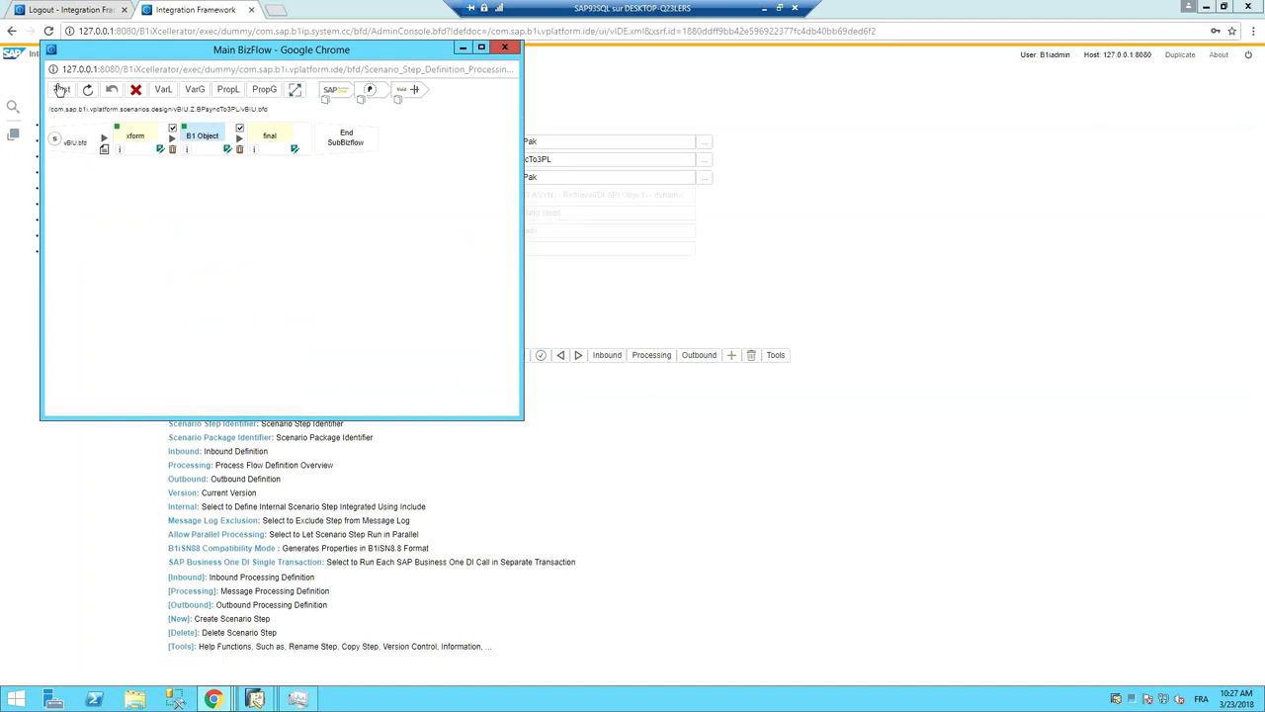
pyautogui.click(60, 89)
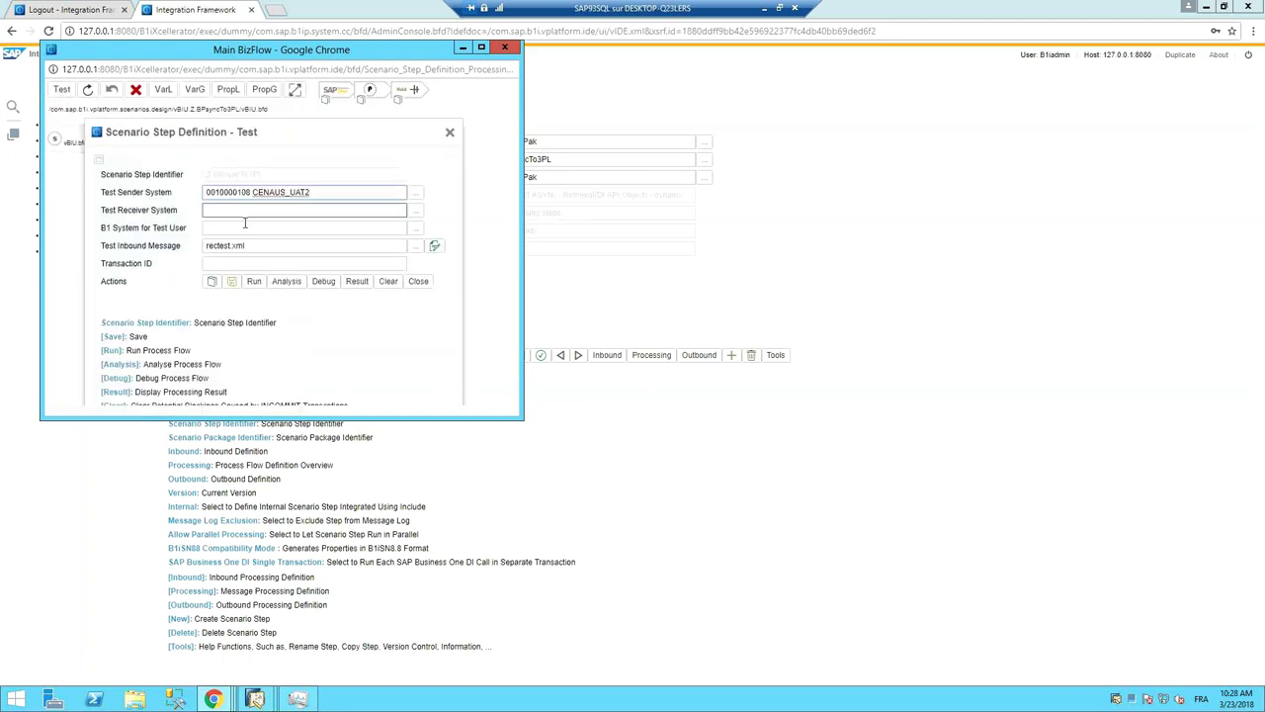
pyautogui.click(323, 283)
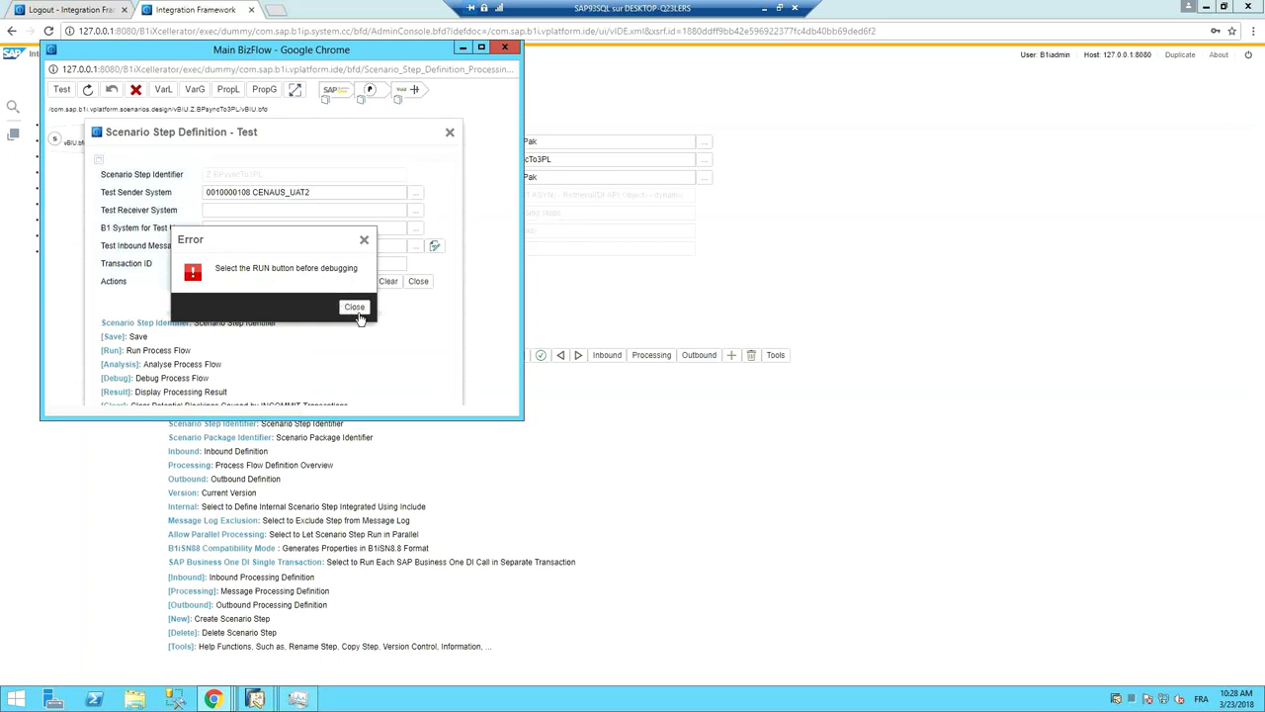
pyautogui.click(353, 308)
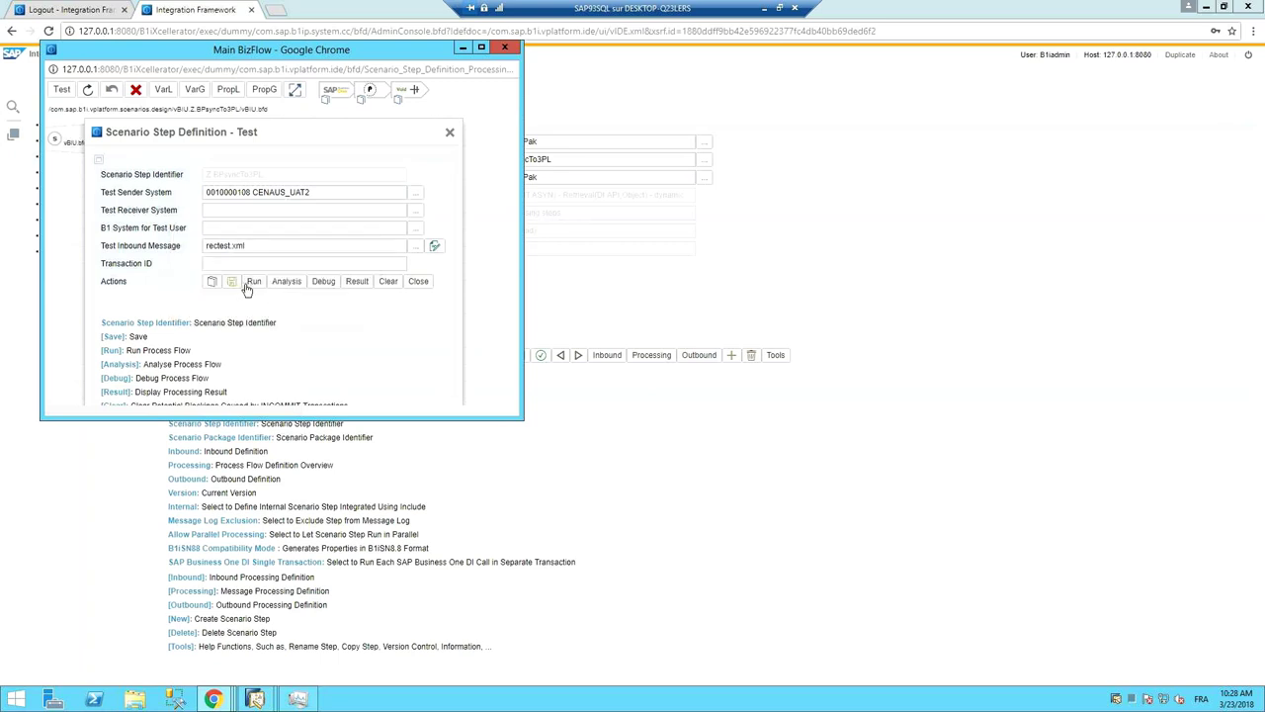
pyautogui.click(256, 283)
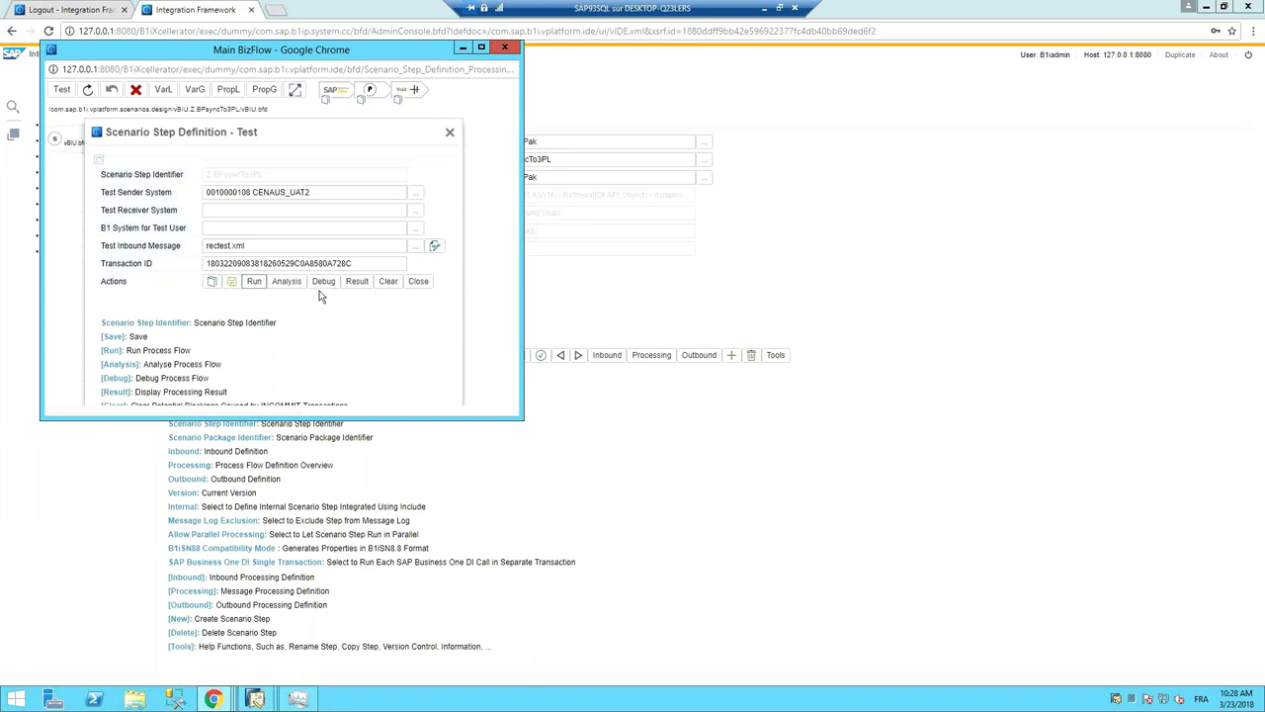
pyautogui.click(325, 282)
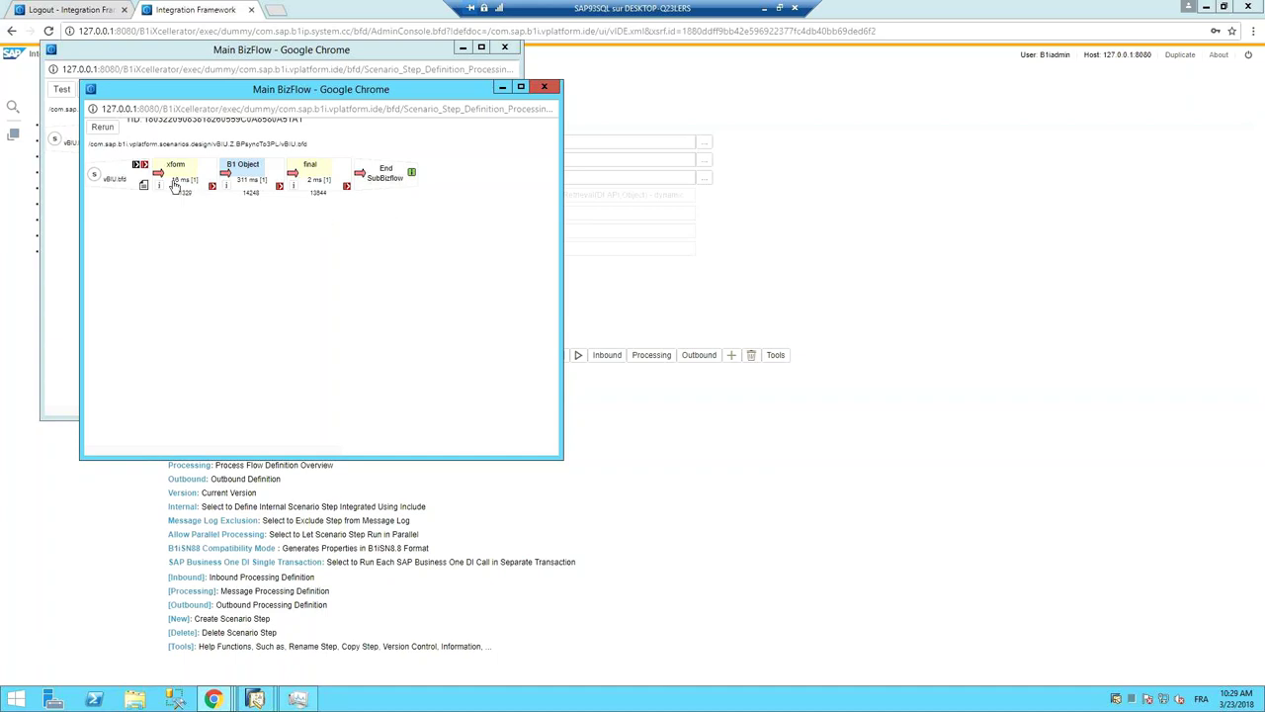
pyautogui.click(158, 175)
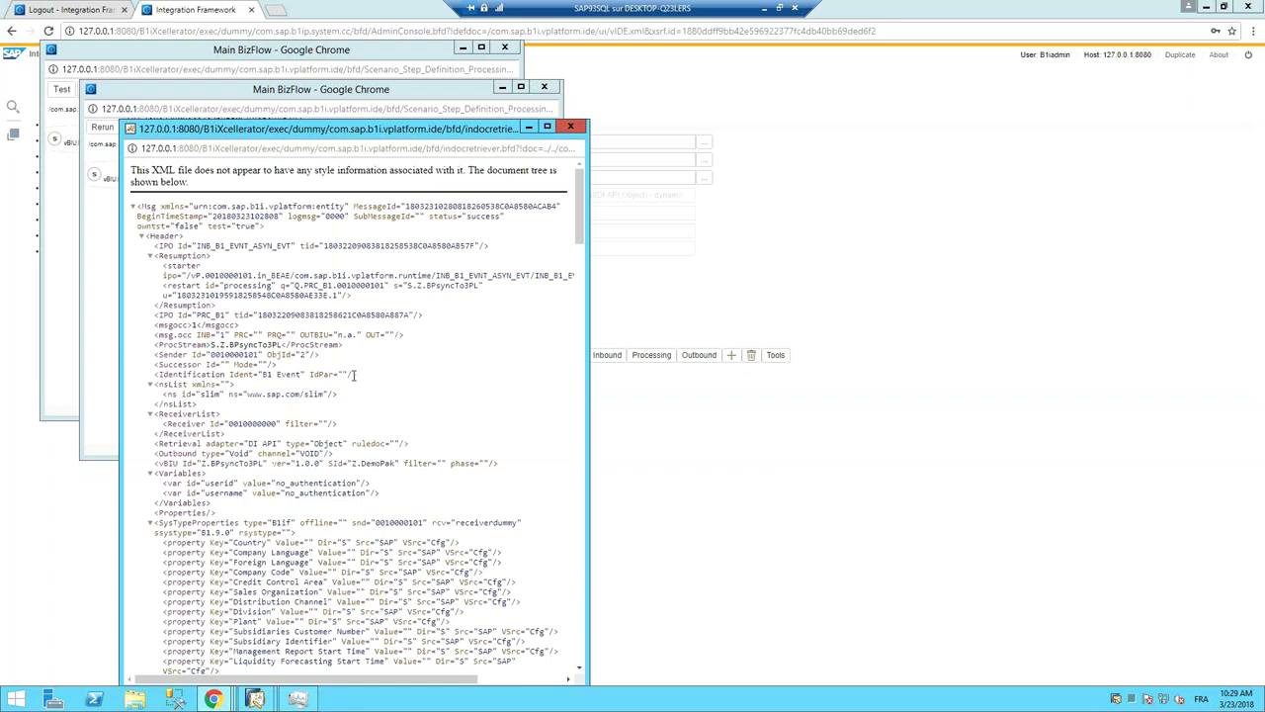
pyautogui.scroll(-3, 353, 375)
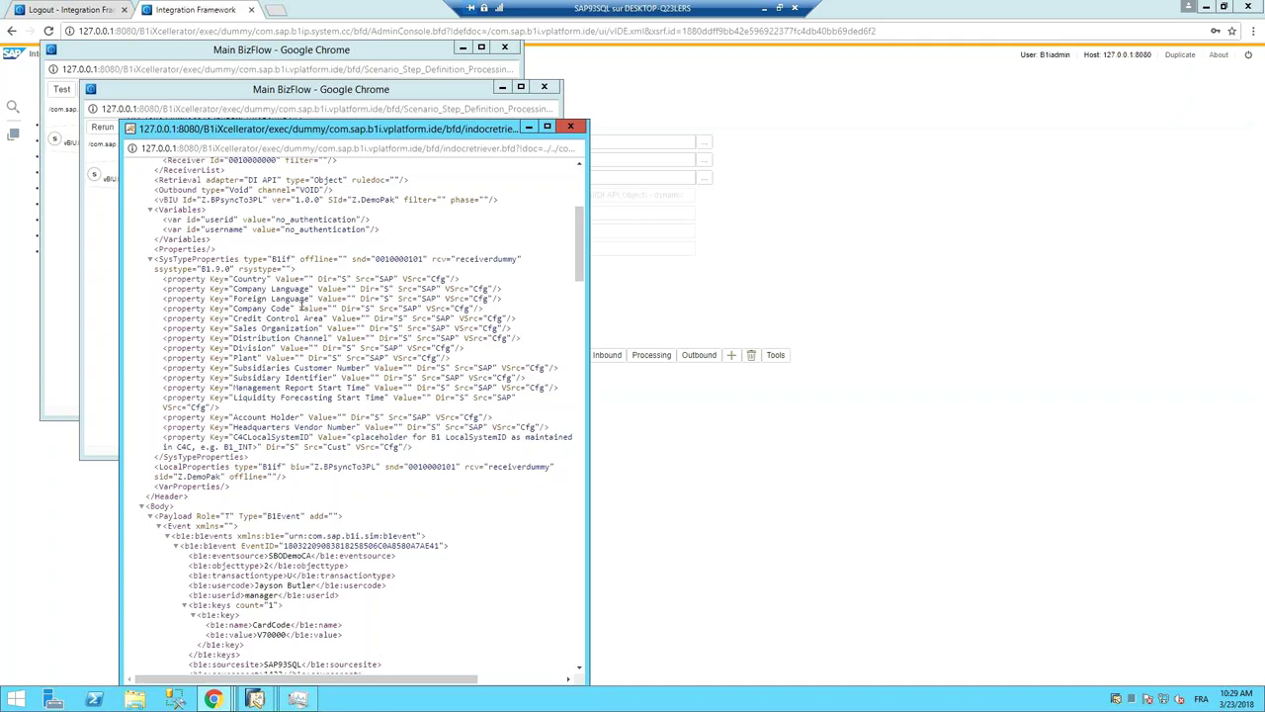
pyautogui.scroll(-3, 302, 305)
pyautogui.scroll(-3, 305, 315)
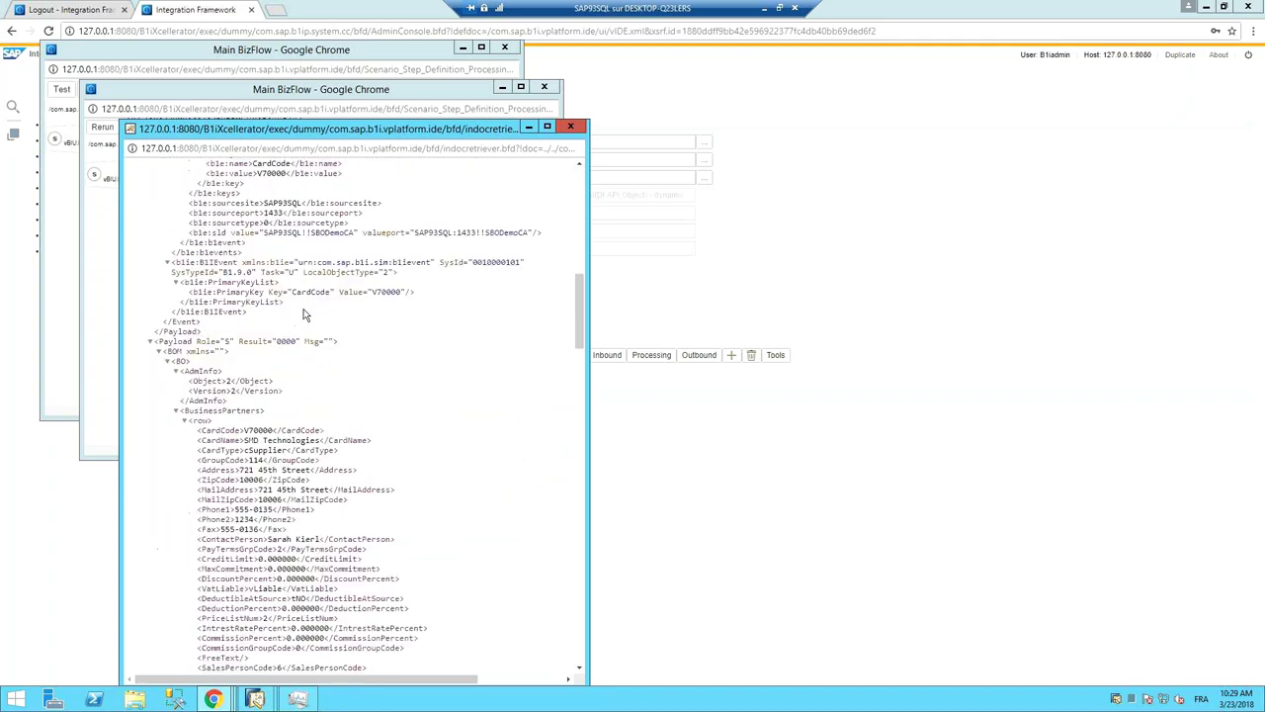
pyautogui.scroll(-2, 304, 315)
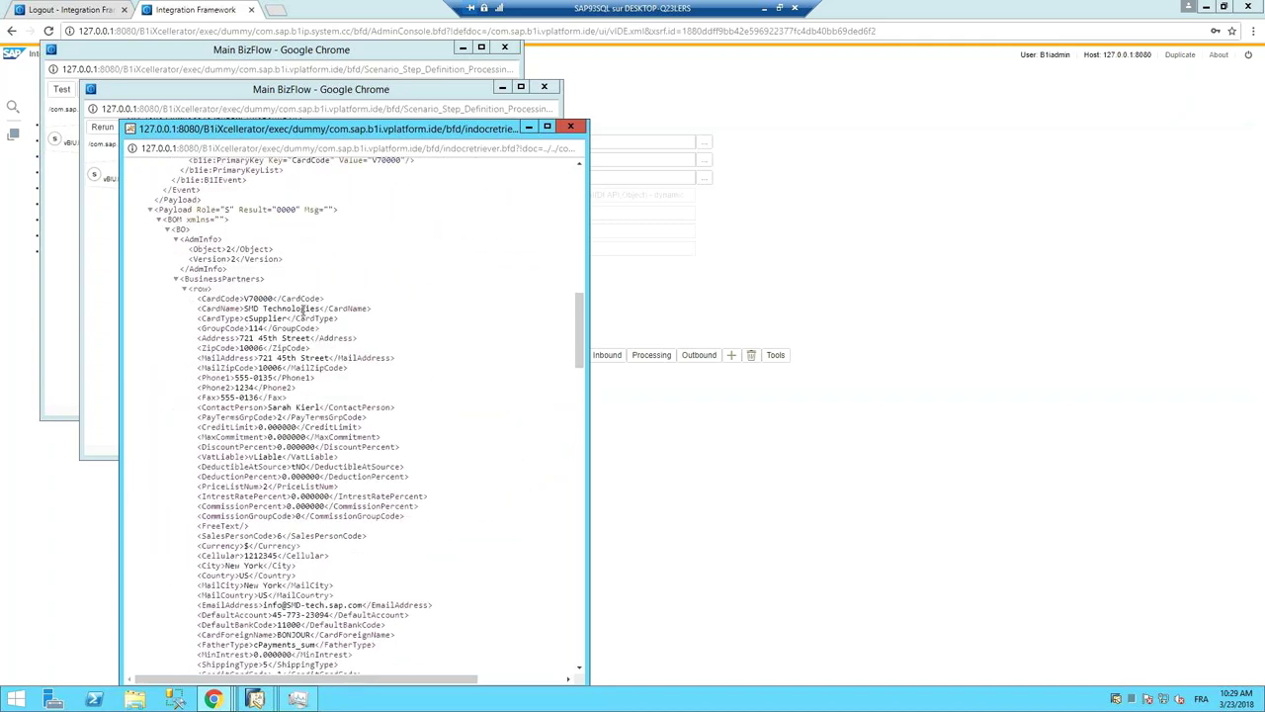
pyautogui.scroll(-20, 297, 318)
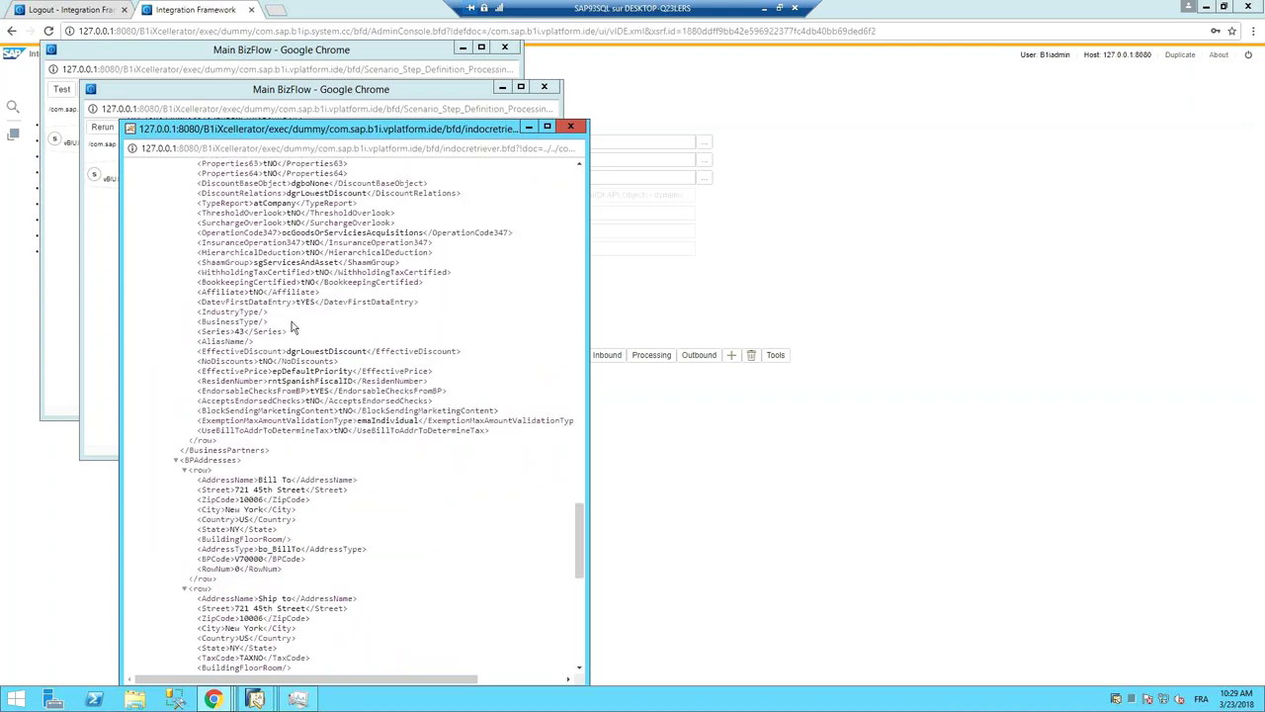
pyautogui.scroll(11, 292, 327)
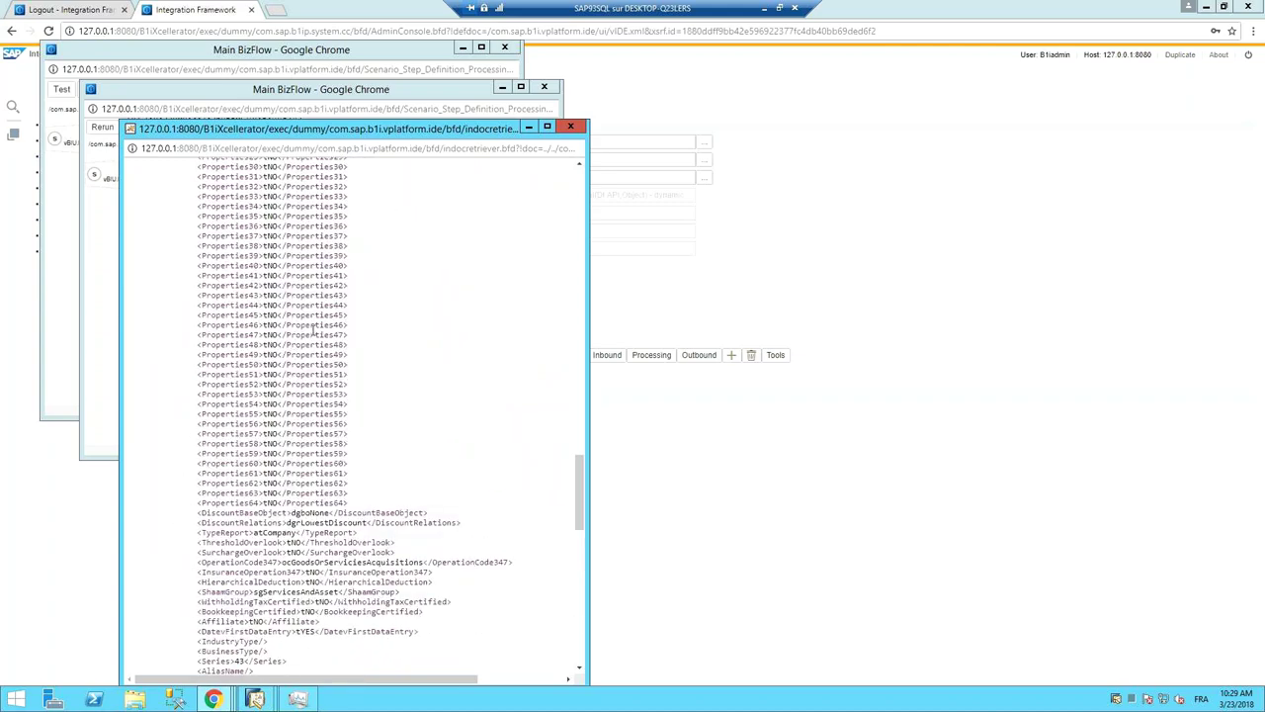
pyautogui.scroll(-13, 315, 331)
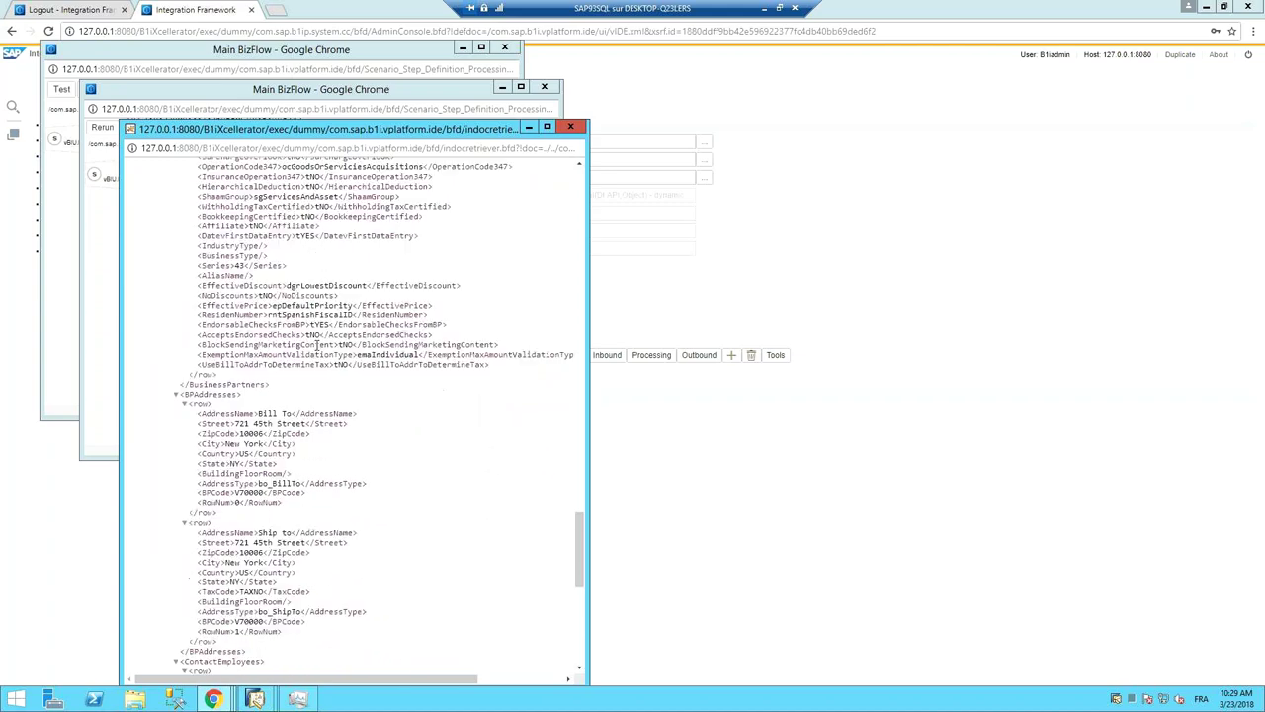
pyautogui.scroll(-2, 316, 344)
pyautogui.scroll(-5, 316, 348)
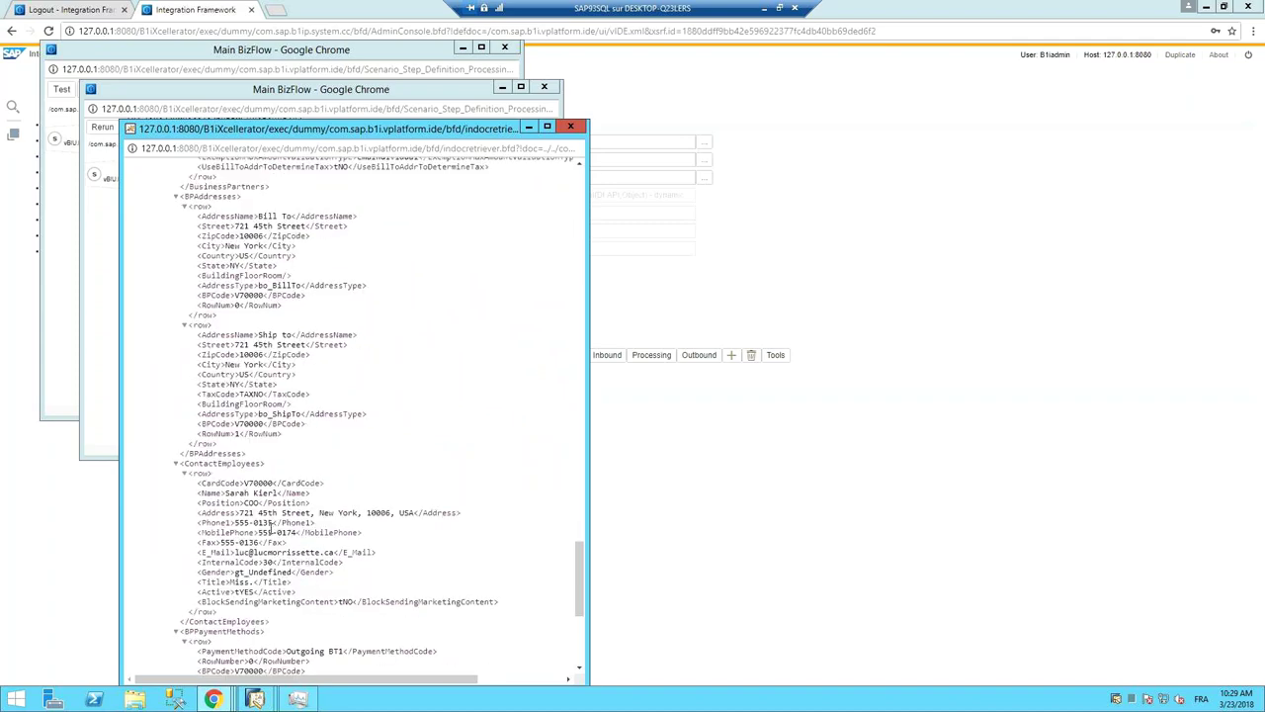
pyautogui.scroll(-4, 274, 524)
pyautogui.scroll(-4, 267, 521)
pyautogui.scroll(-2, 274, 519)
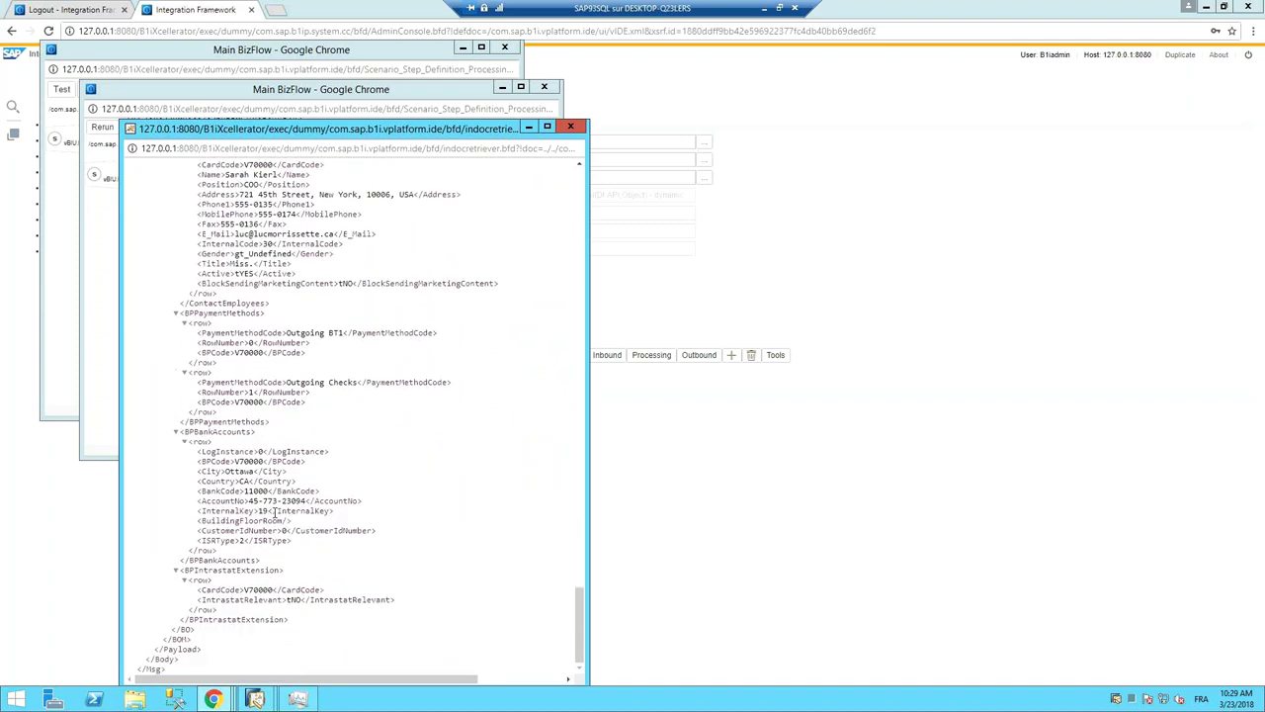
pyautogui.click(530, 130)
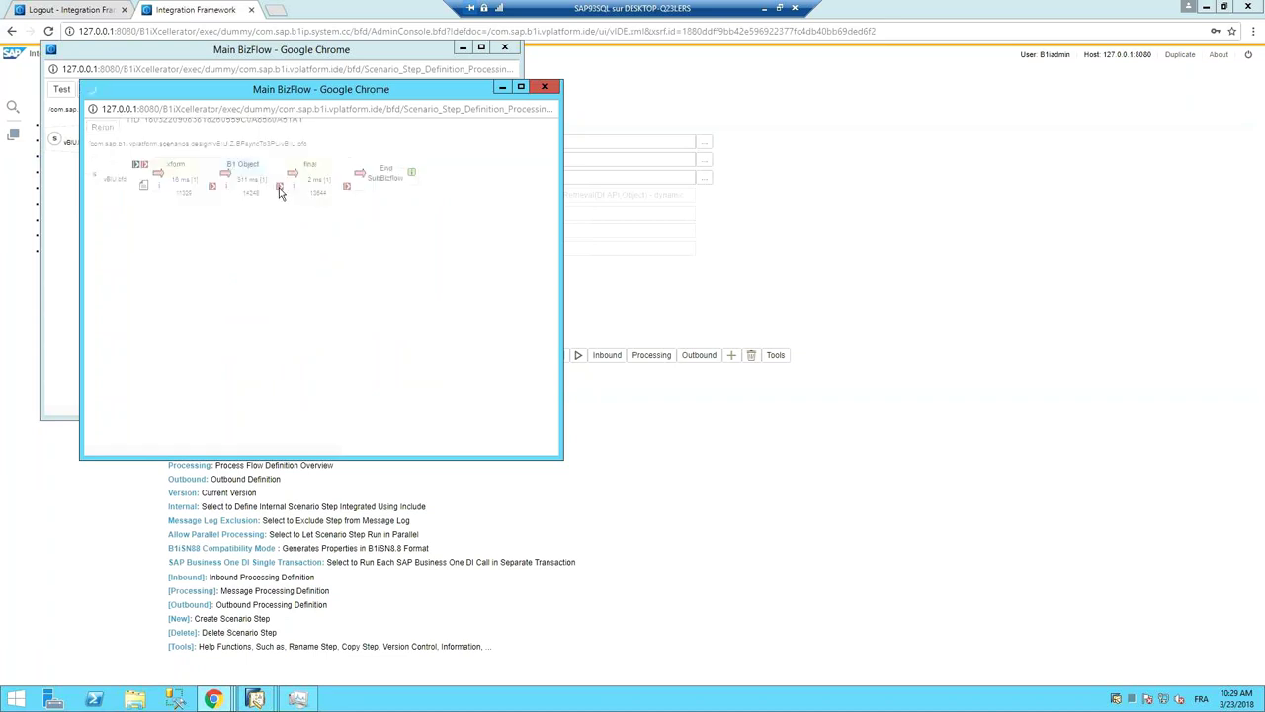
# Step: Inspect the B1 Object inbound parameters (empty Mode, KeyName CardCode), then close the test windows
pyautogui.click(279, 188)
pyautogui.click(250, 310)
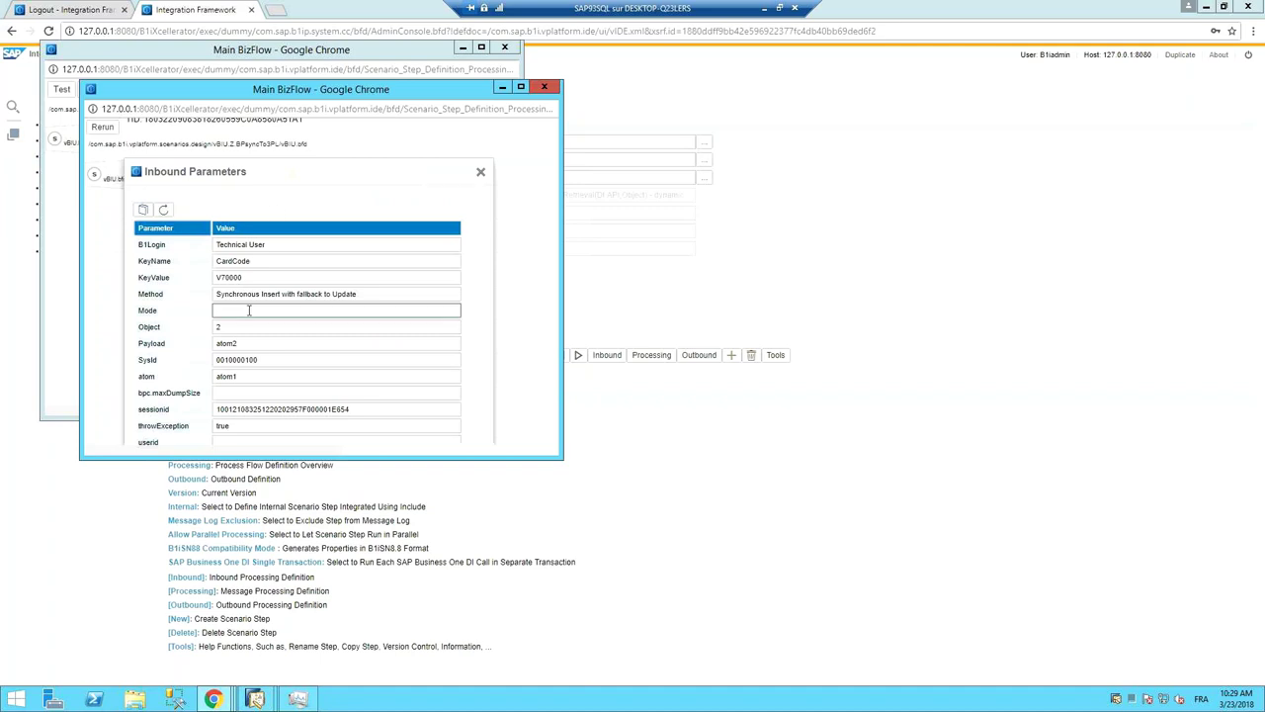
pyautogui.click(274, 329)
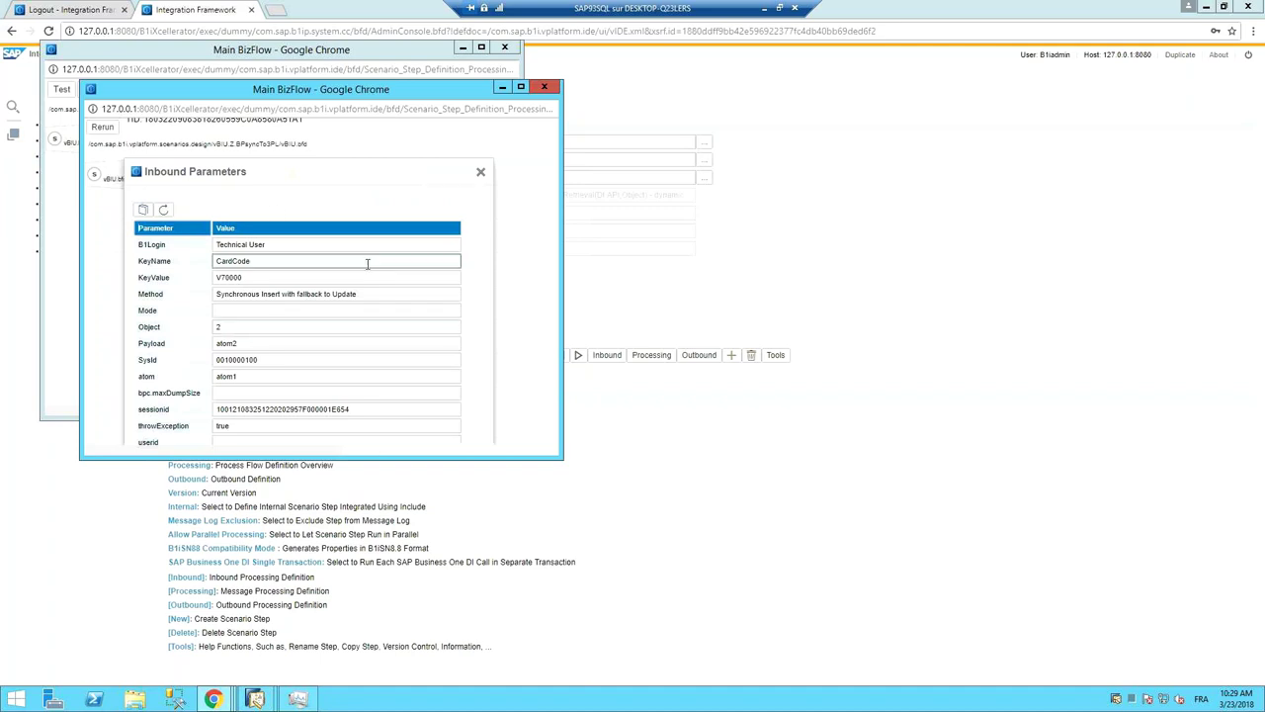
pyautogui.click(480, 172)
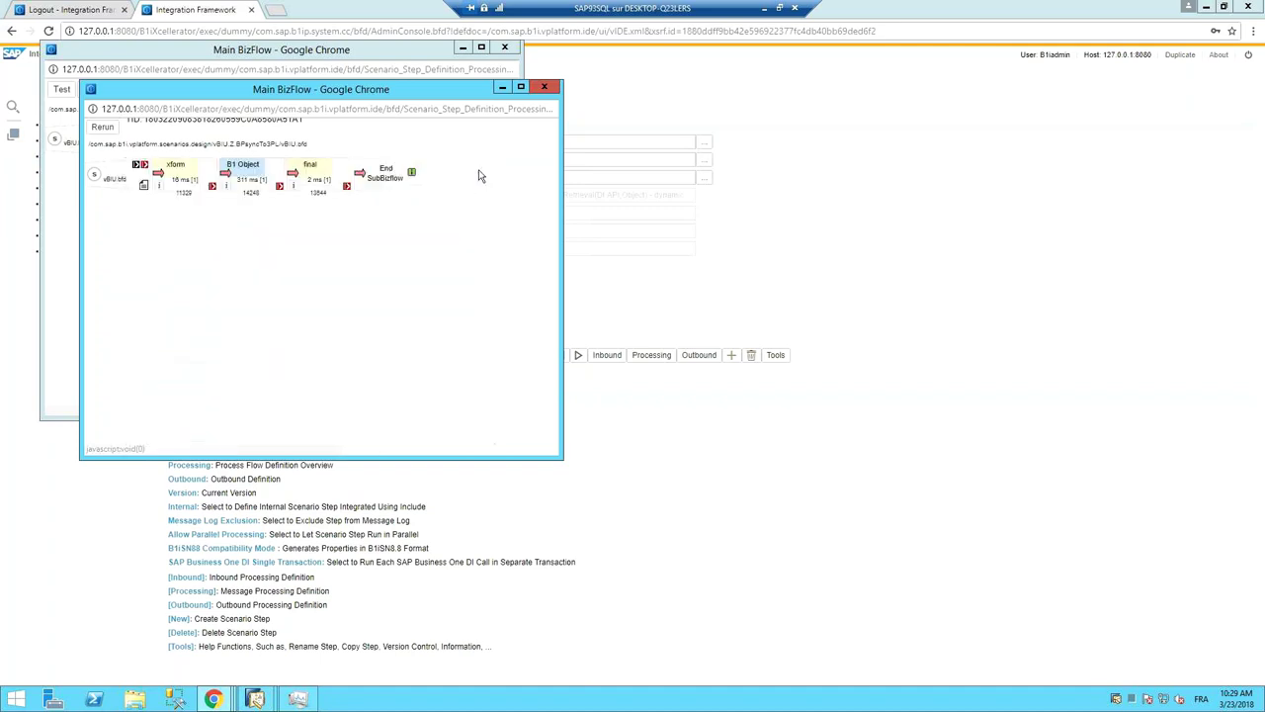
pyautogui.click(544, 87)
pyautogui.click(450, 134)
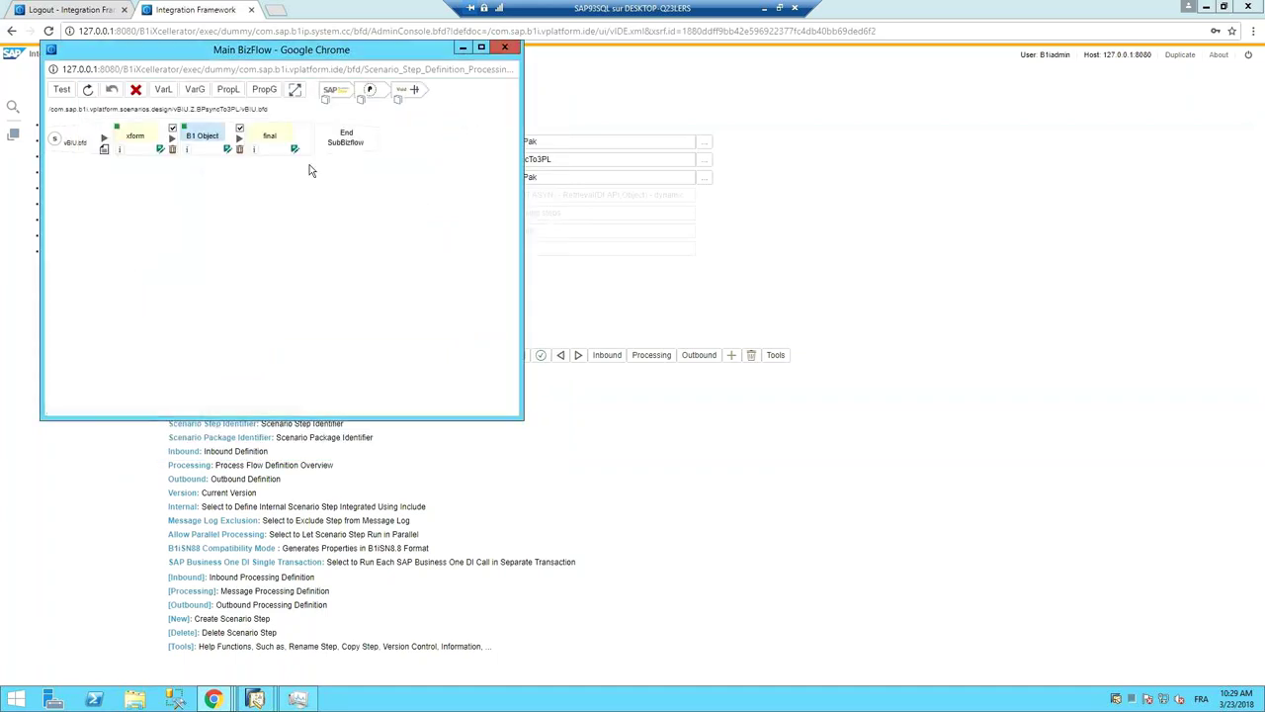
pyautogui.click(226, 151)
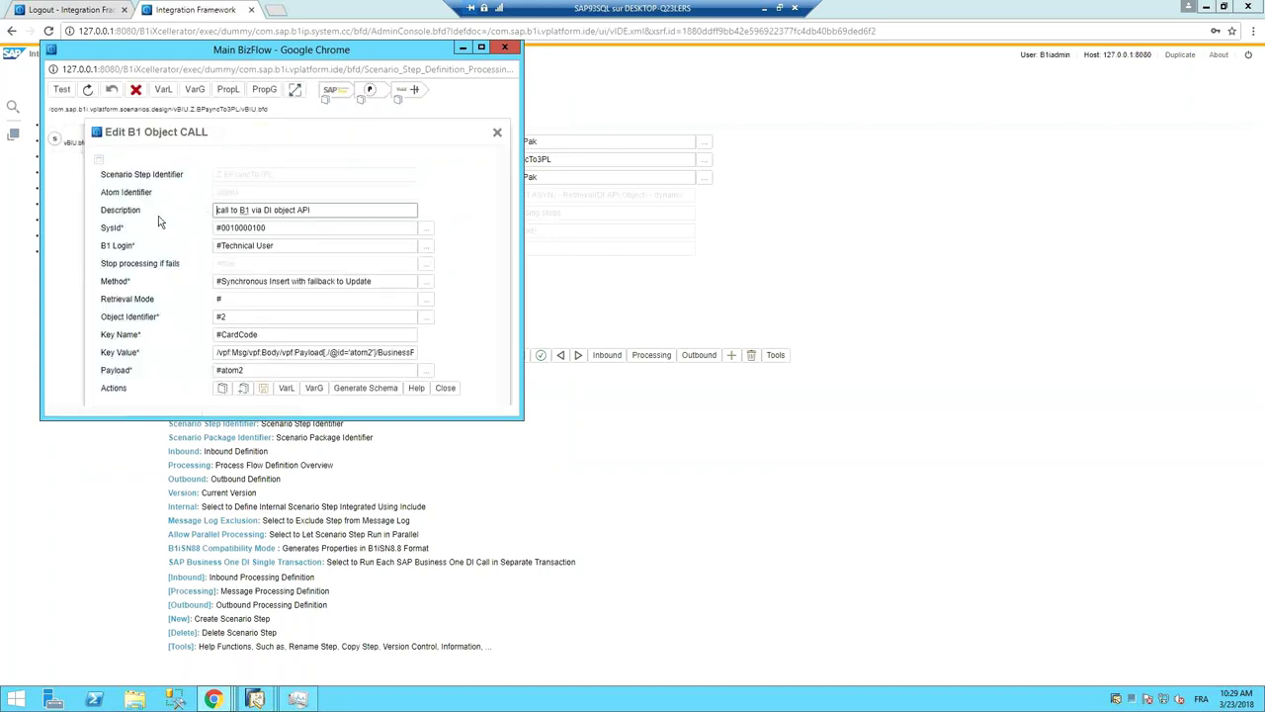
pyautogui.click(426, 229)
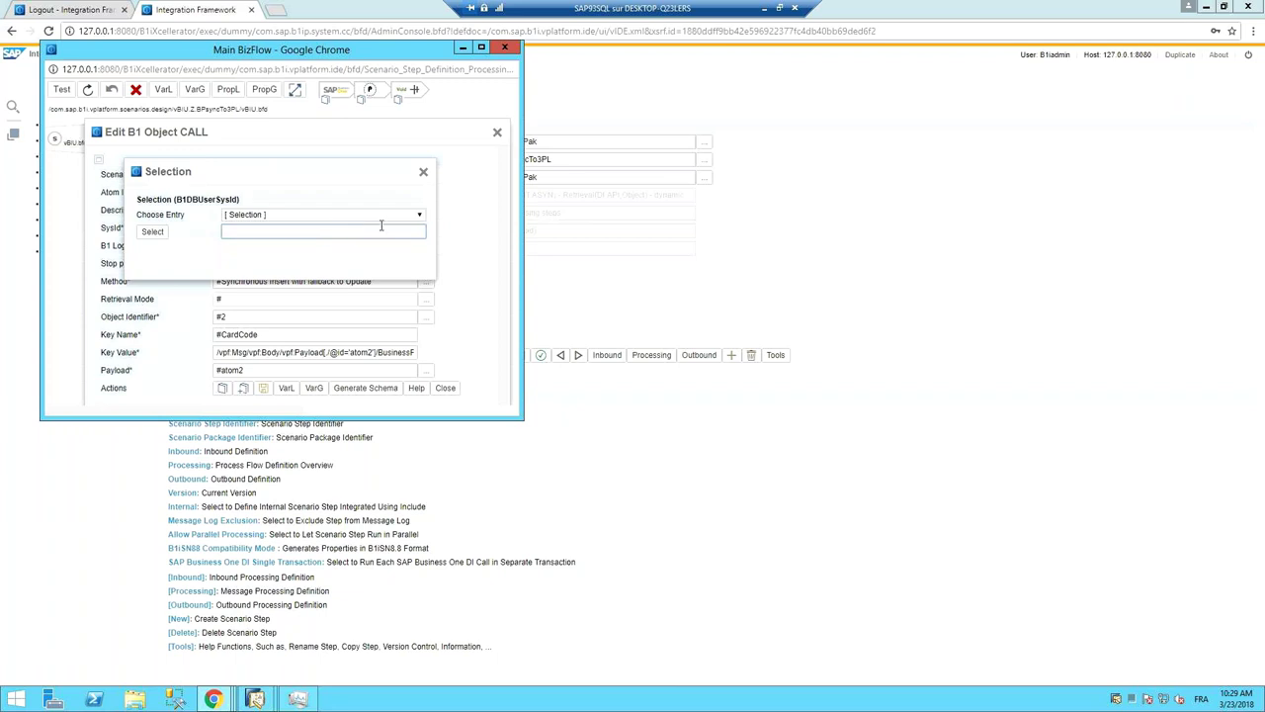
pyautogui.click(402, 218)
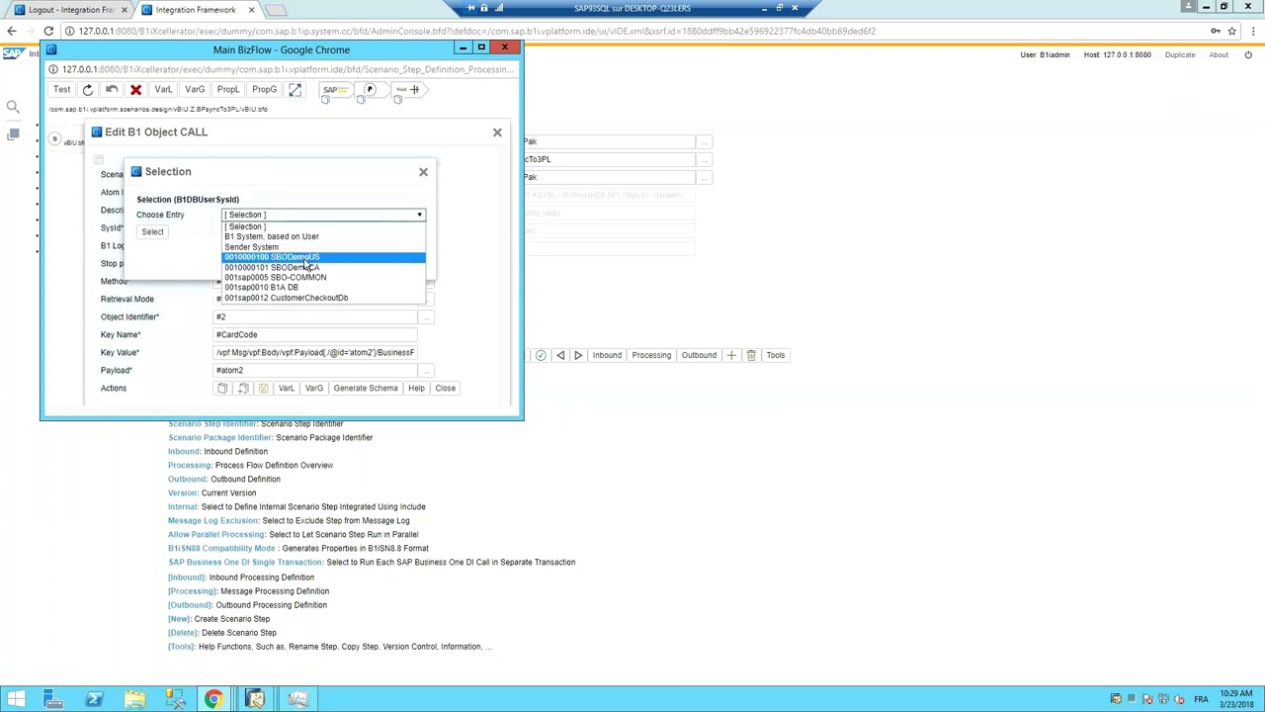
pyautogui.press('Up')
pyautogui.click(423, 172)
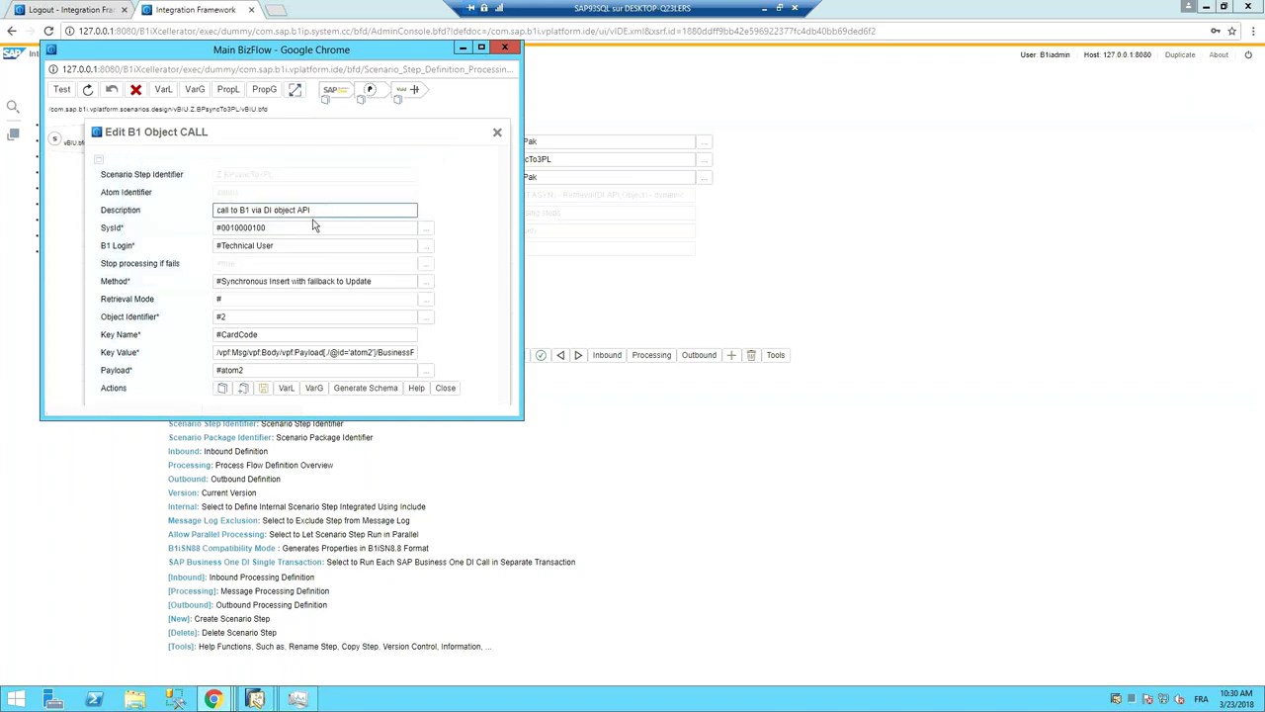
pyautogui.click(259, 334)
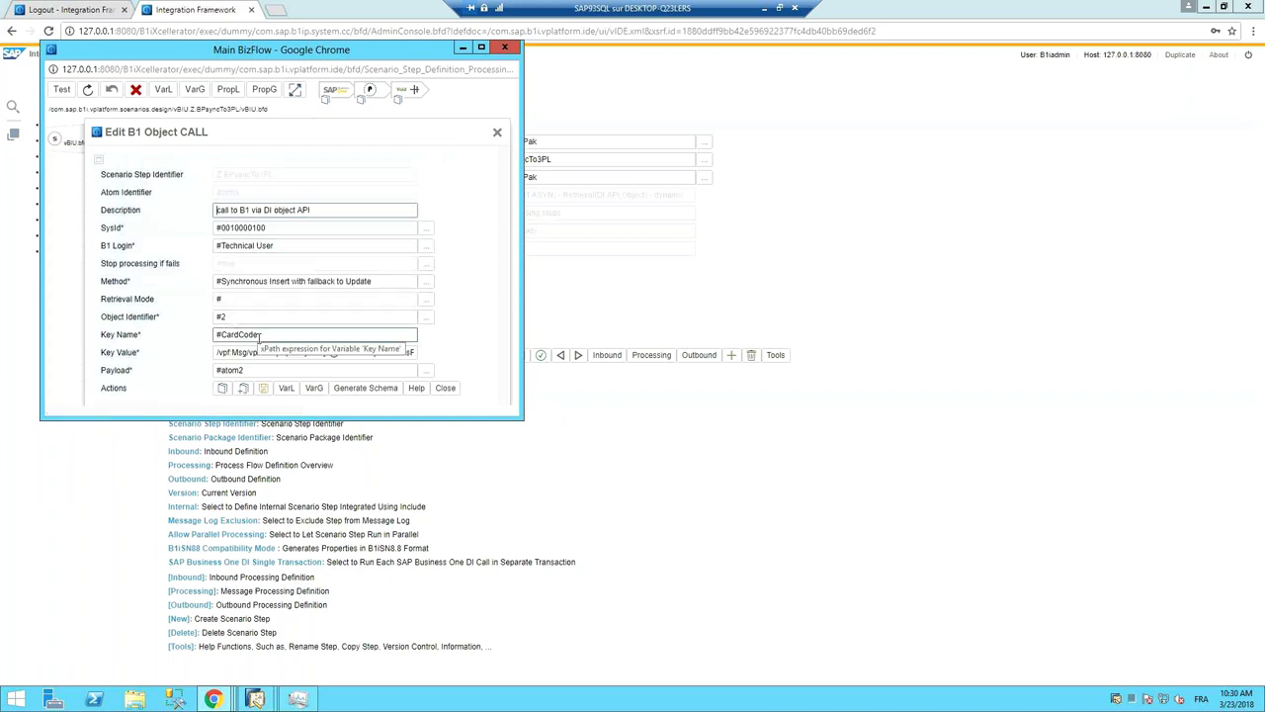
pyautogui.scroll(-1, 247, 322)
pyautogui.scroll(-1, 254, 304)
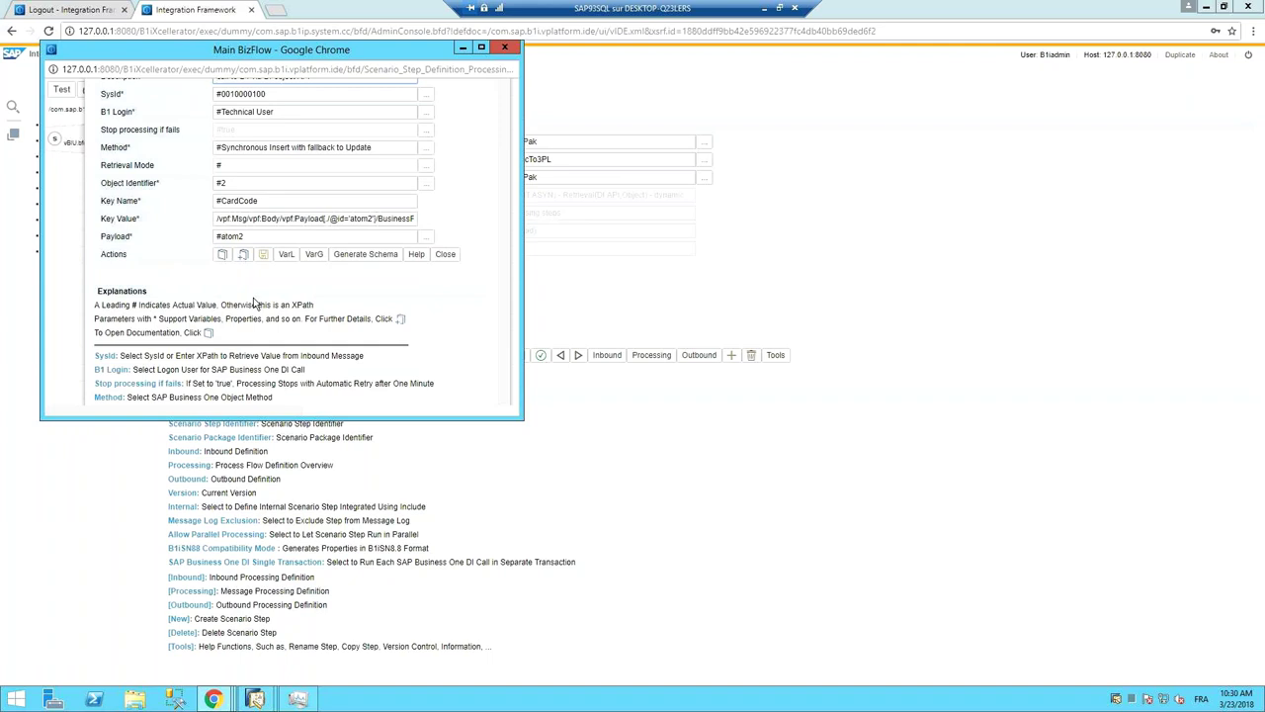
pyautogui.click(444, 255)
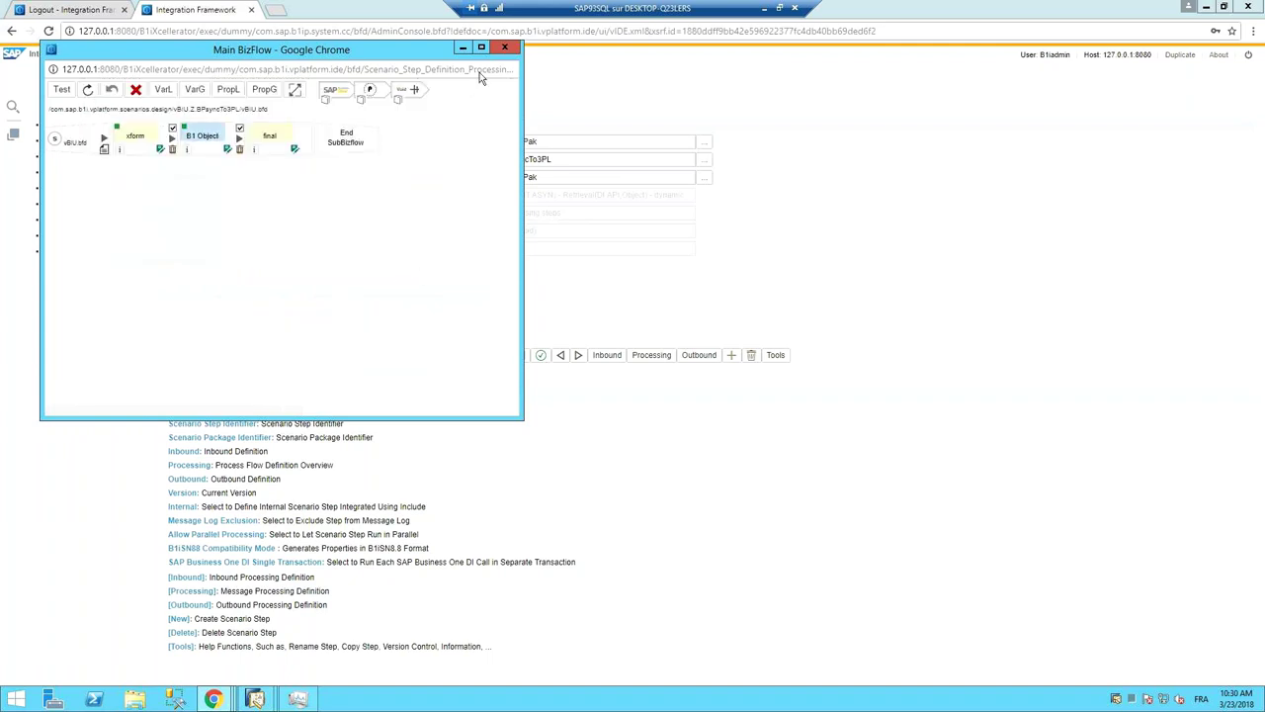
# Step: Close the Main BizFlow window and present PowerPoint slide 6, 'Scénario 2: Demande de quotation'
pyautogui.click(506, 48)
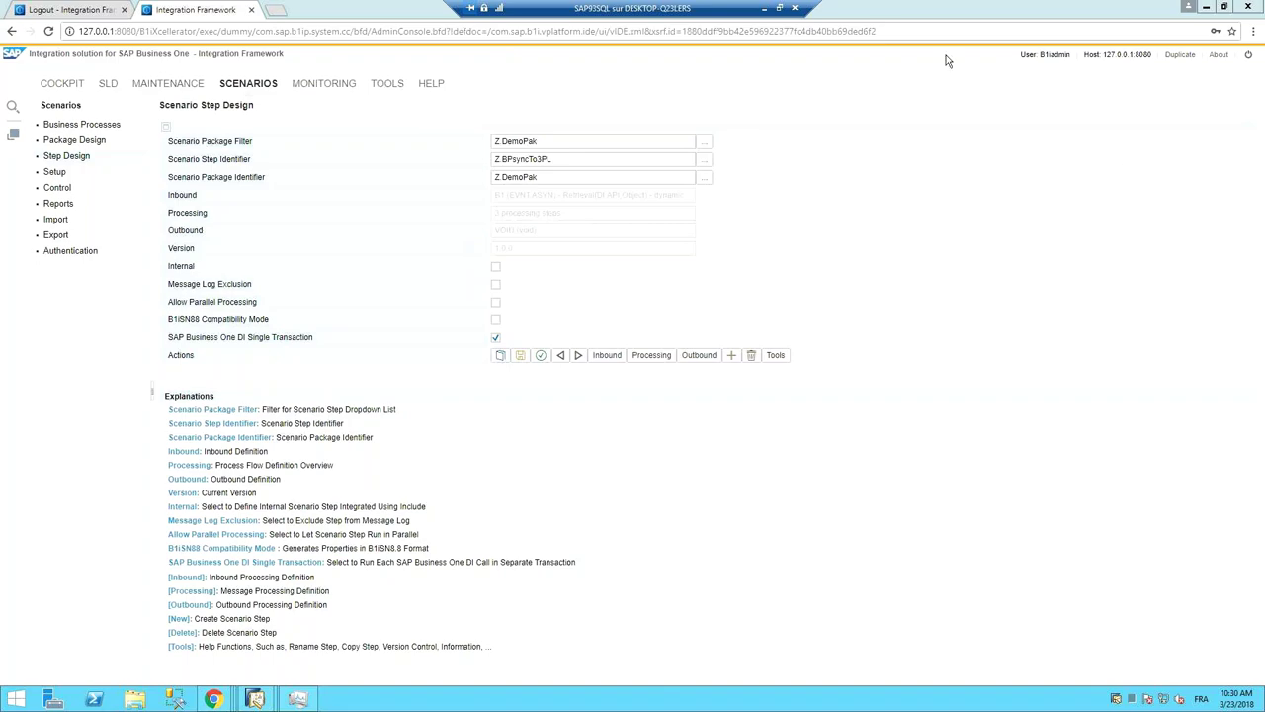
pyautogui.click(765, 8)
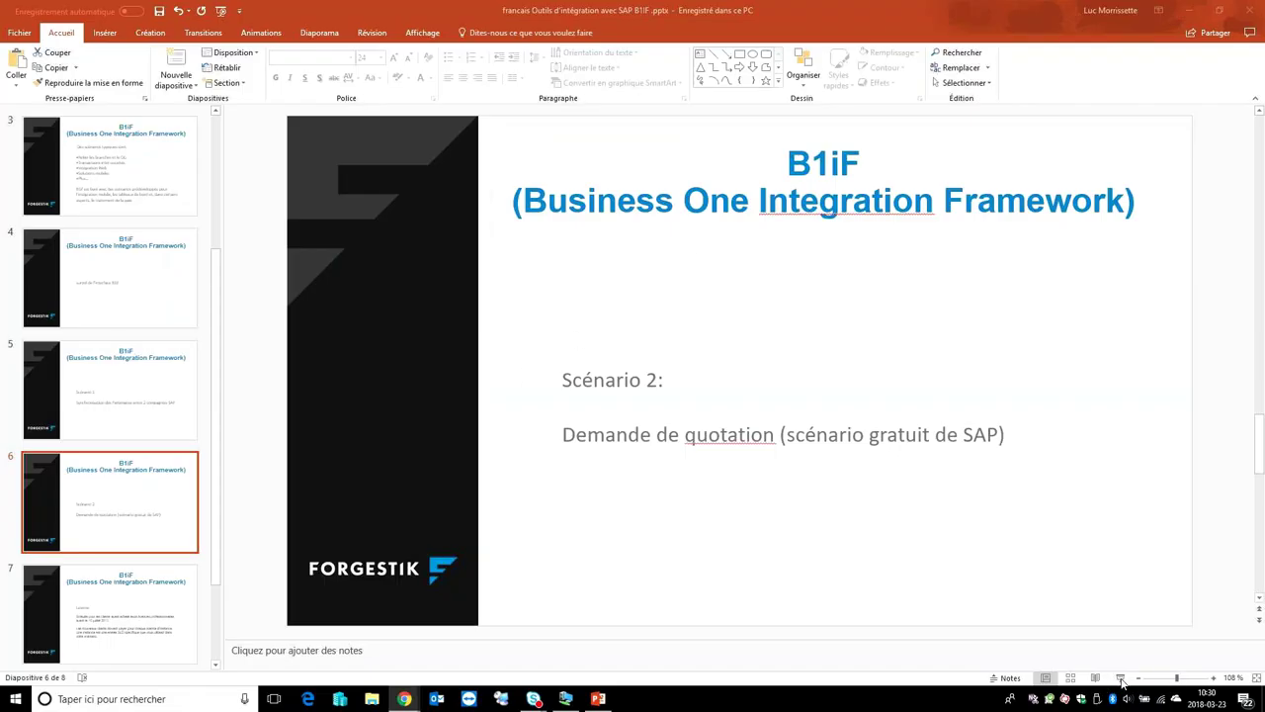
pyautogui.click(1120, 680)
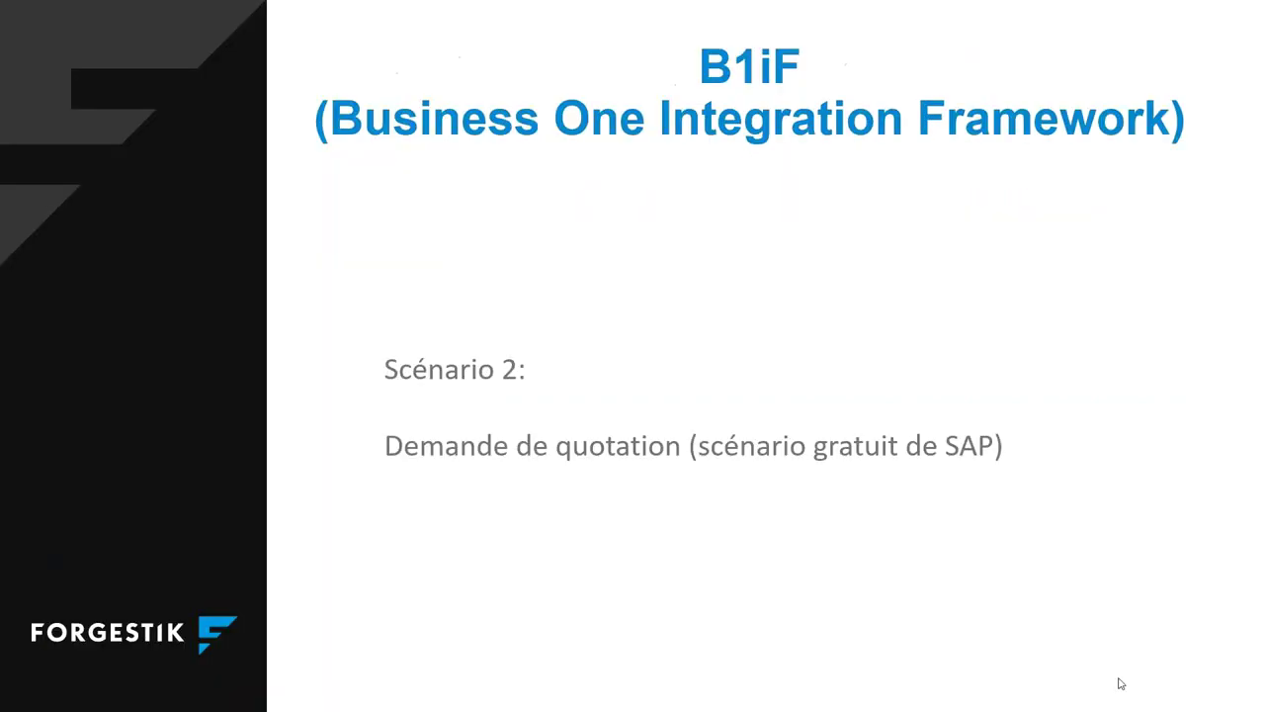